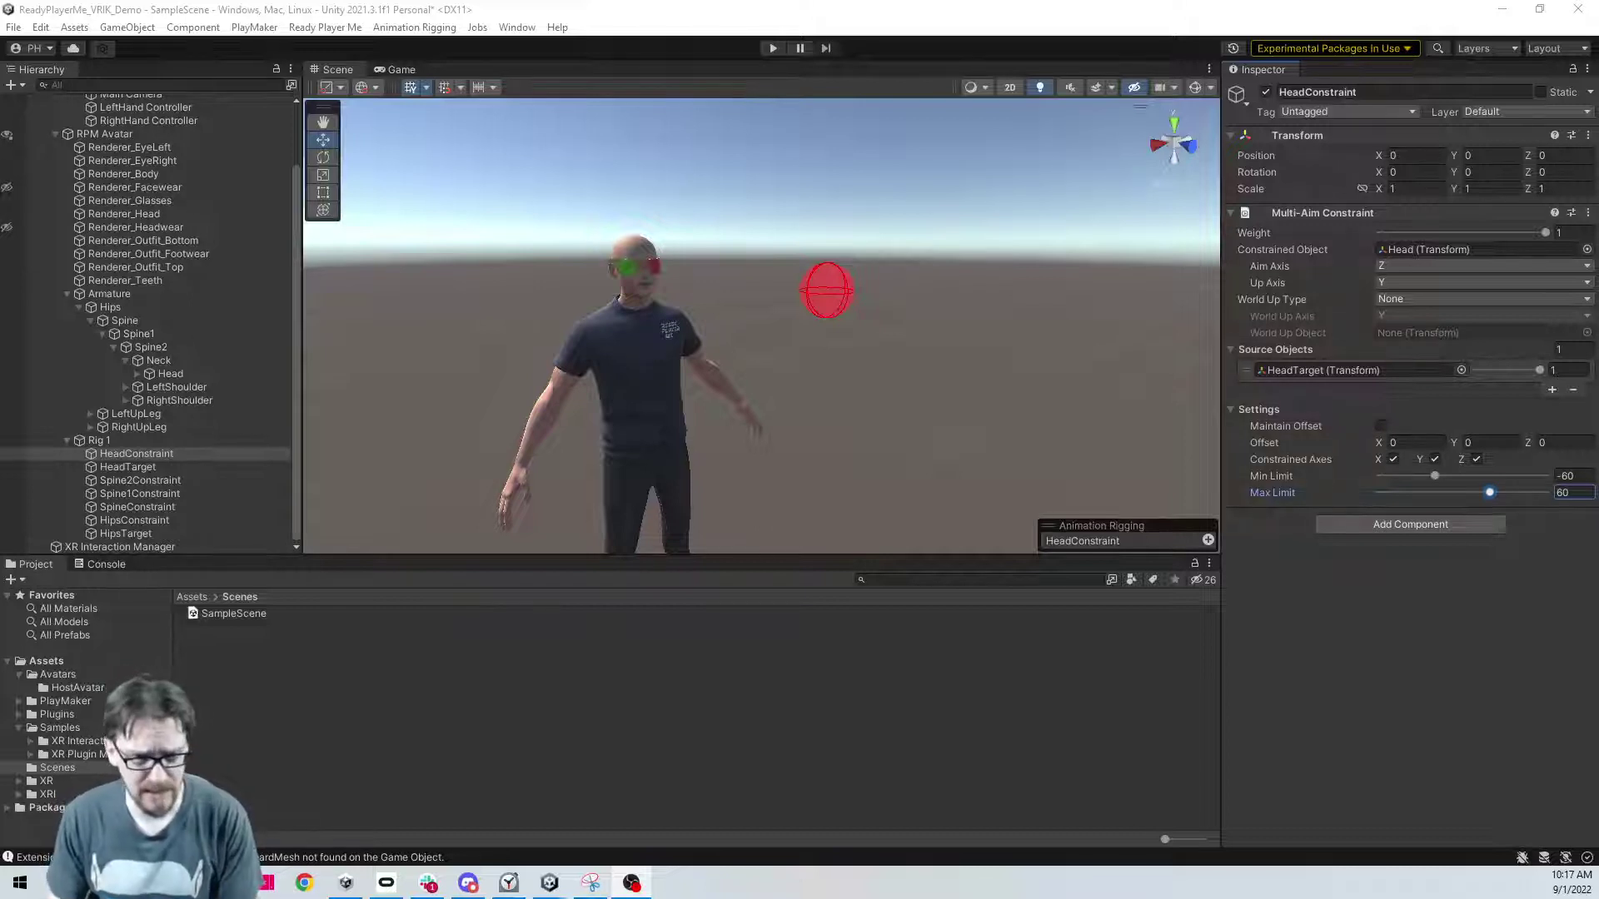
- Commit the head constraint's Max Limit of 60 and select Rig 1
click(296, 378)
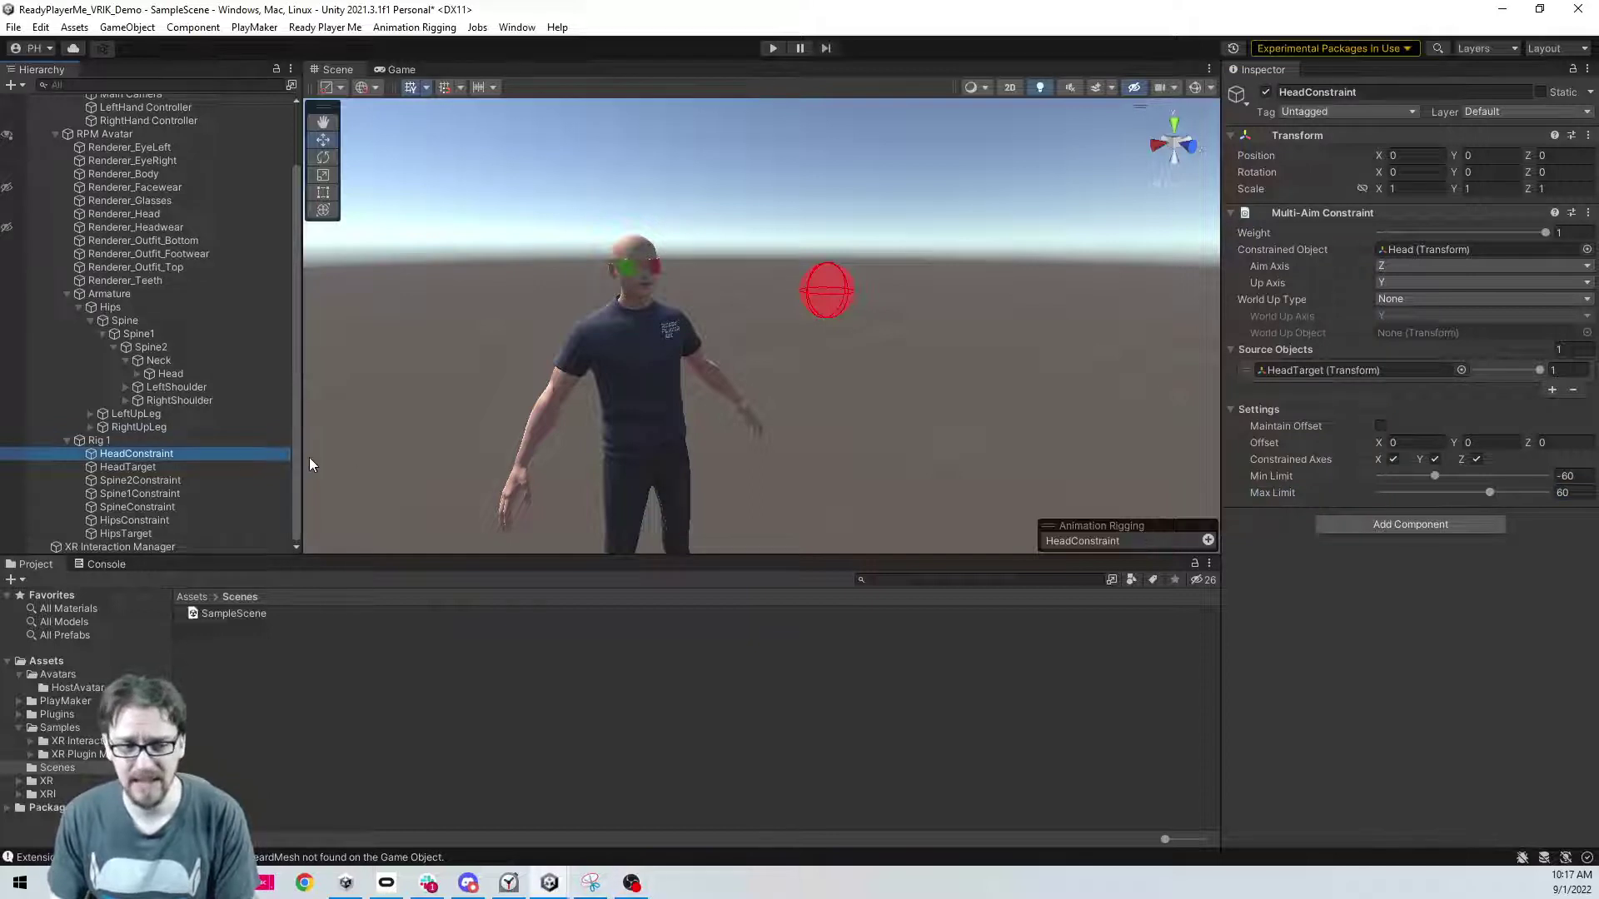
click(114, 441)
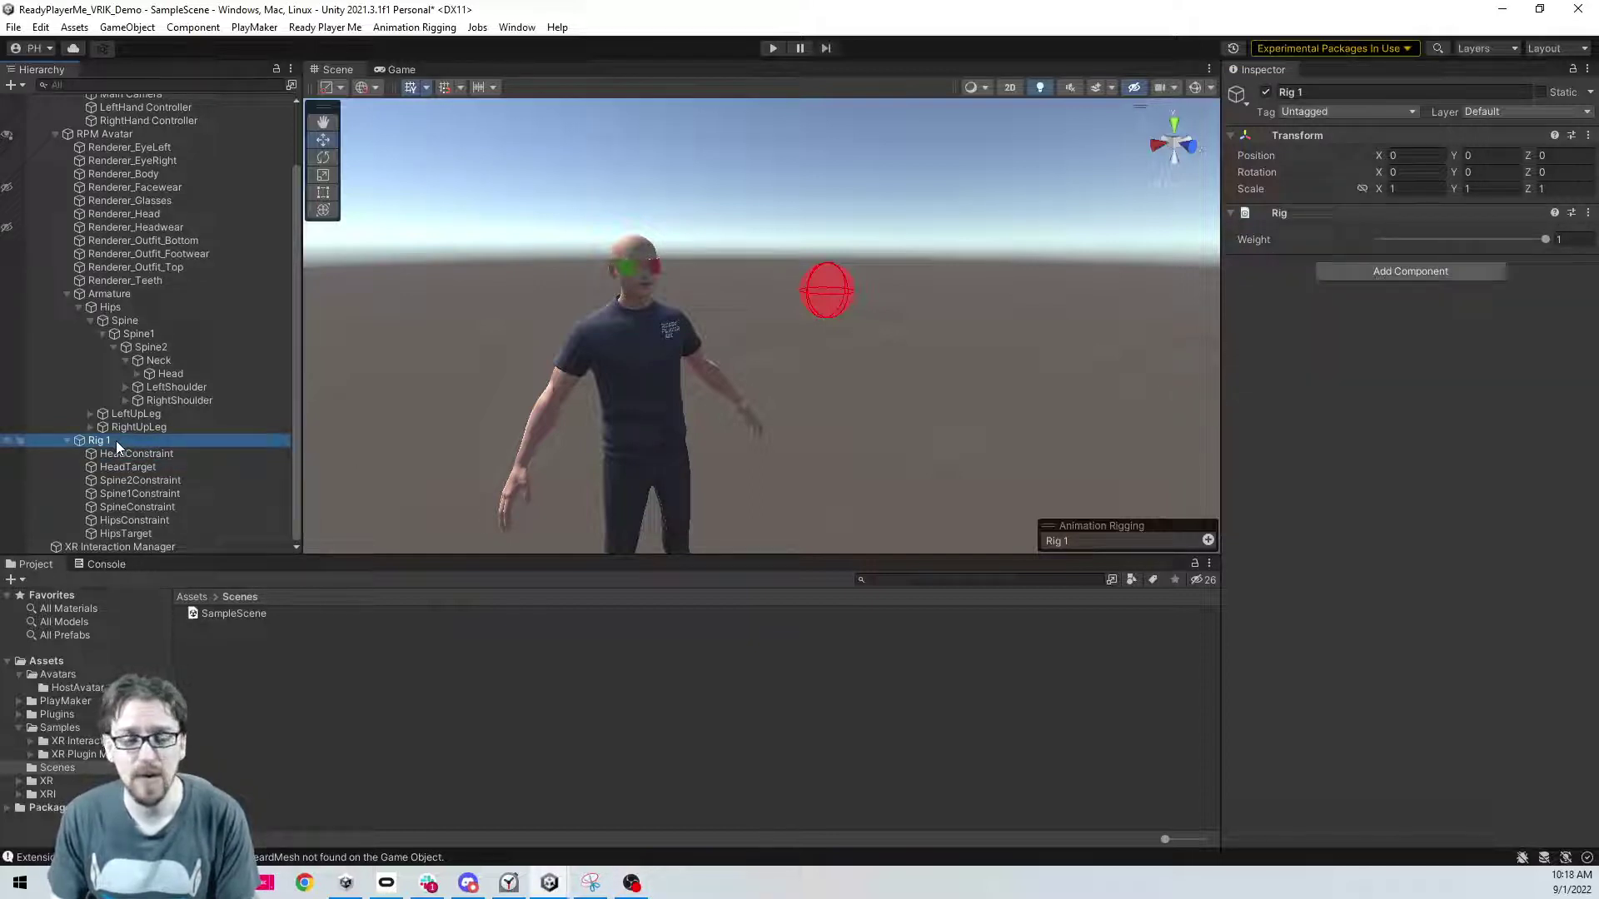
- Create an empty child object named LeftArm under Rig 1
right_click(114, 441)
click(274, 525)
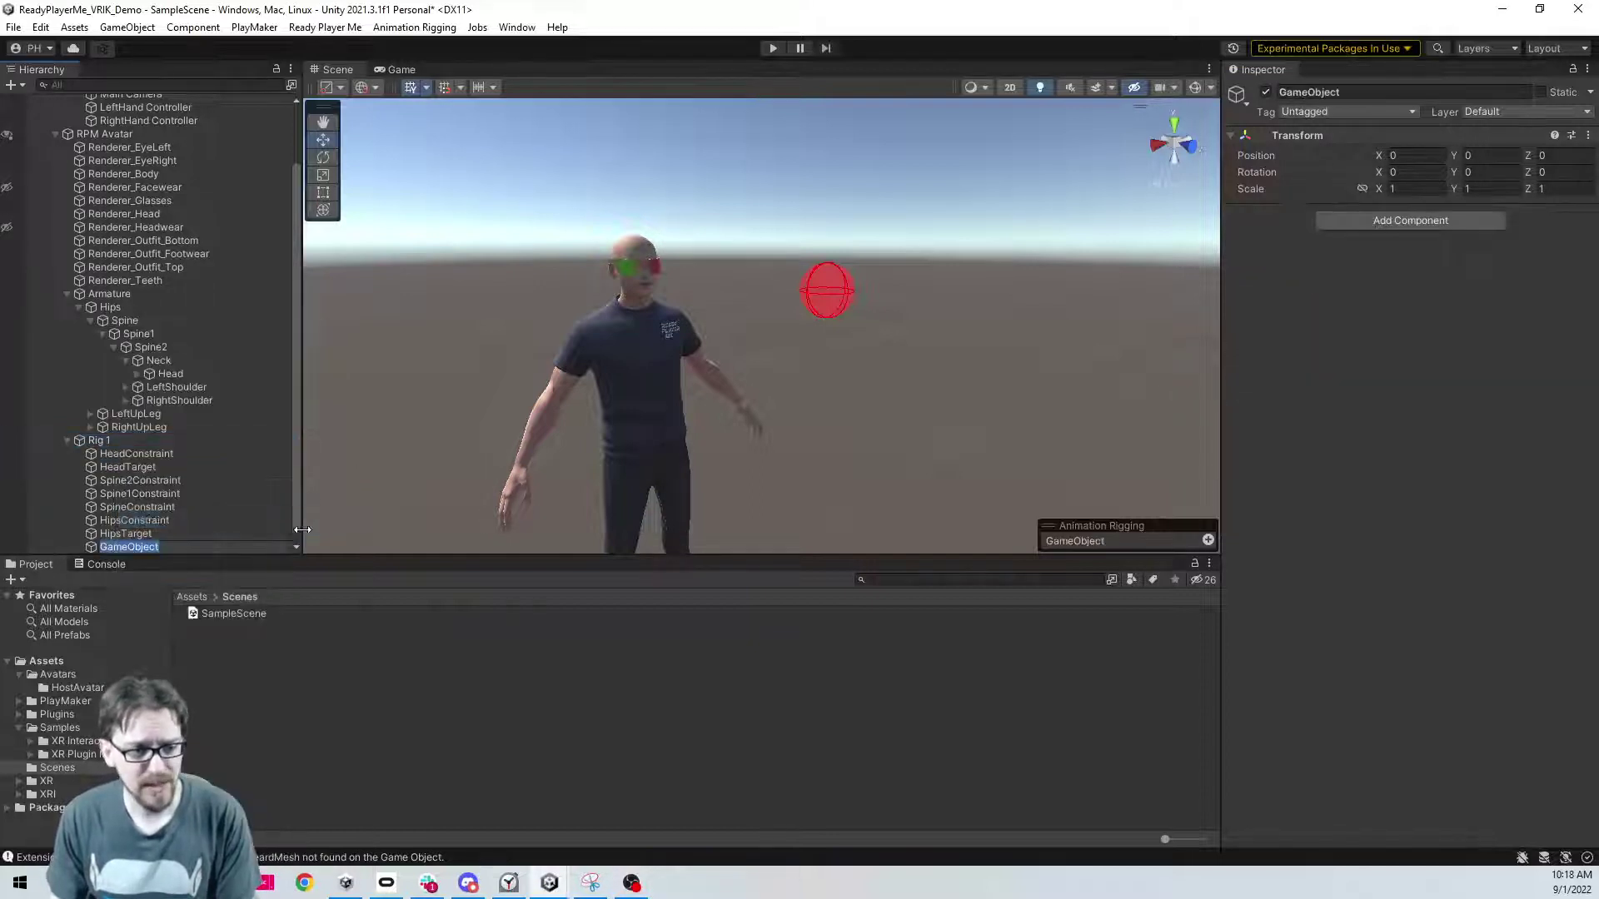
text(LeftArm)
key(Return)
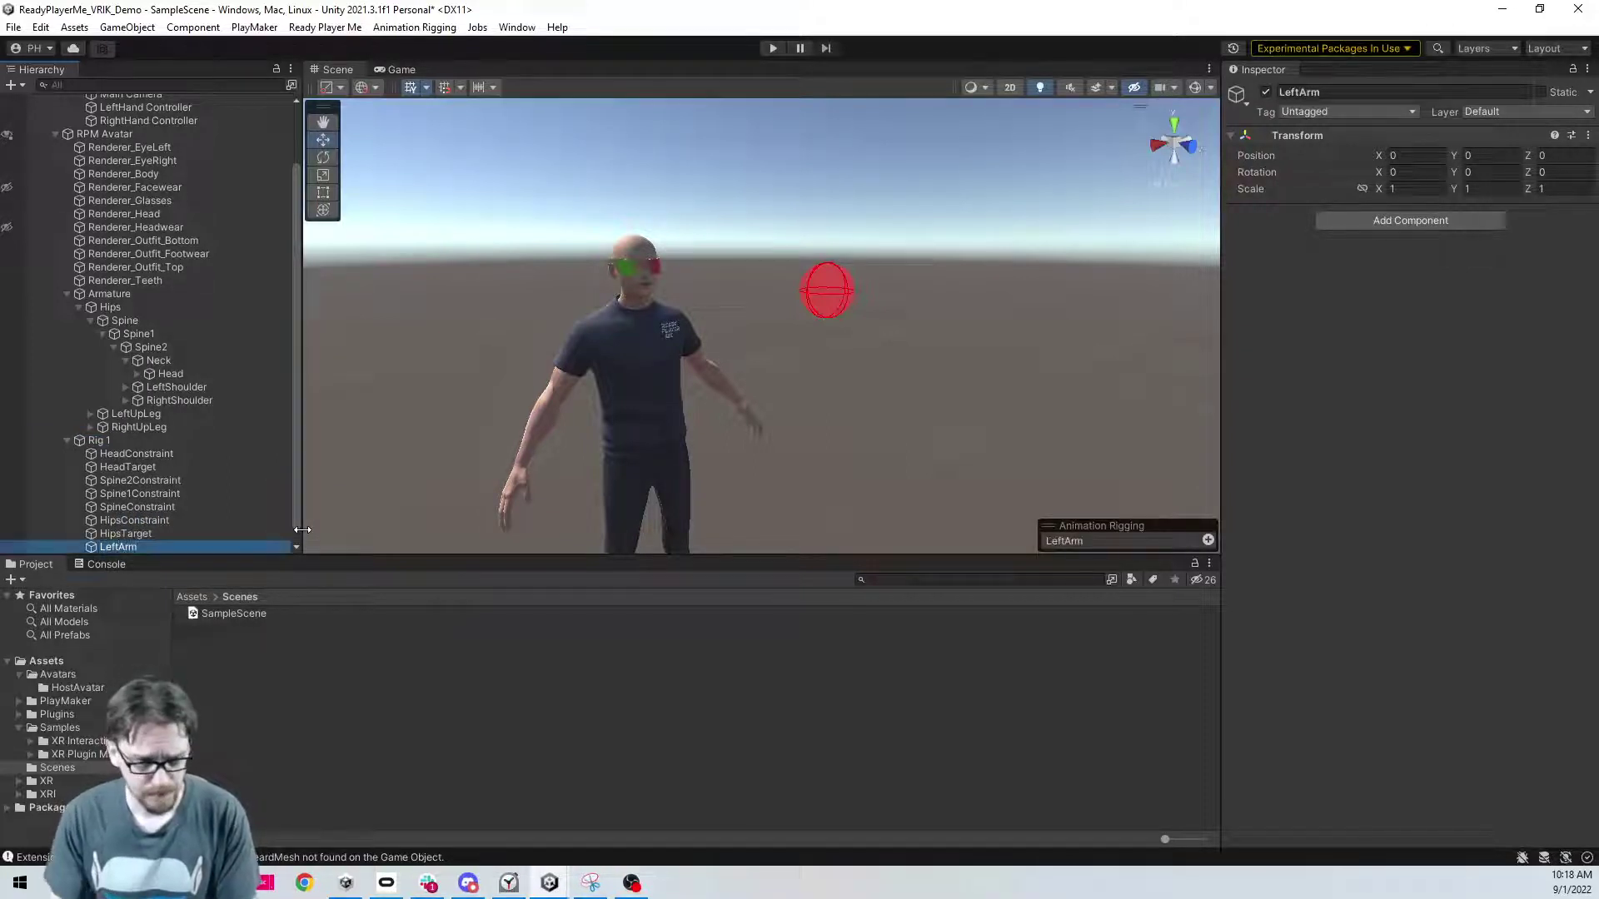
scroll(194, 472, down, 1)
click(167, 538)
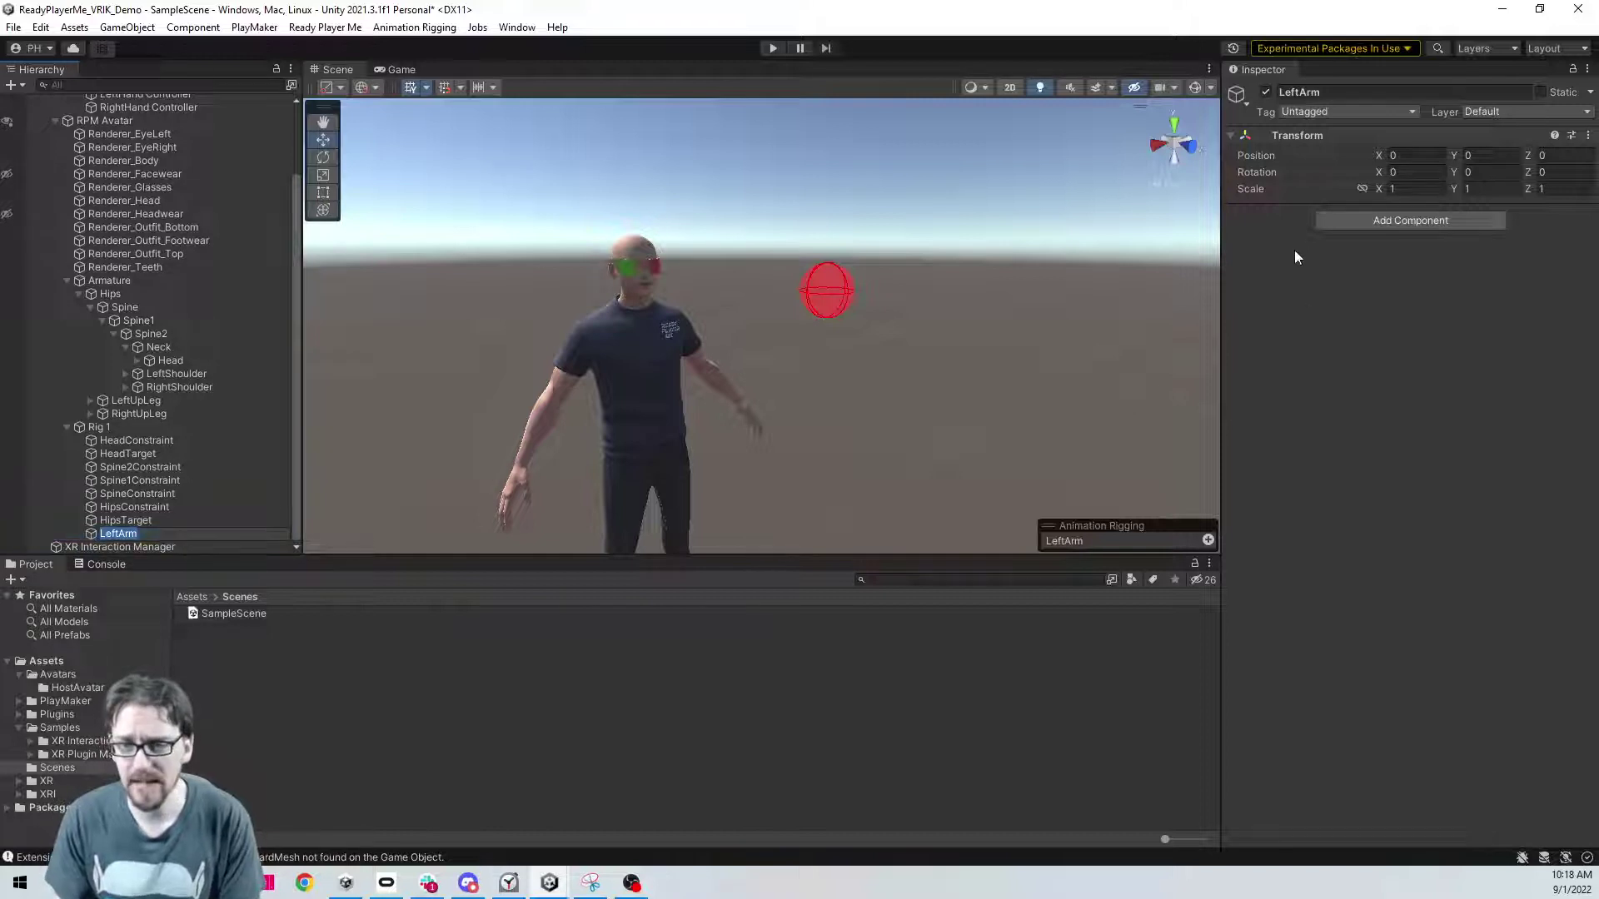
- Add a Two Bone IK Constraint component to LeftArm
click(1340, 221)
text(two)
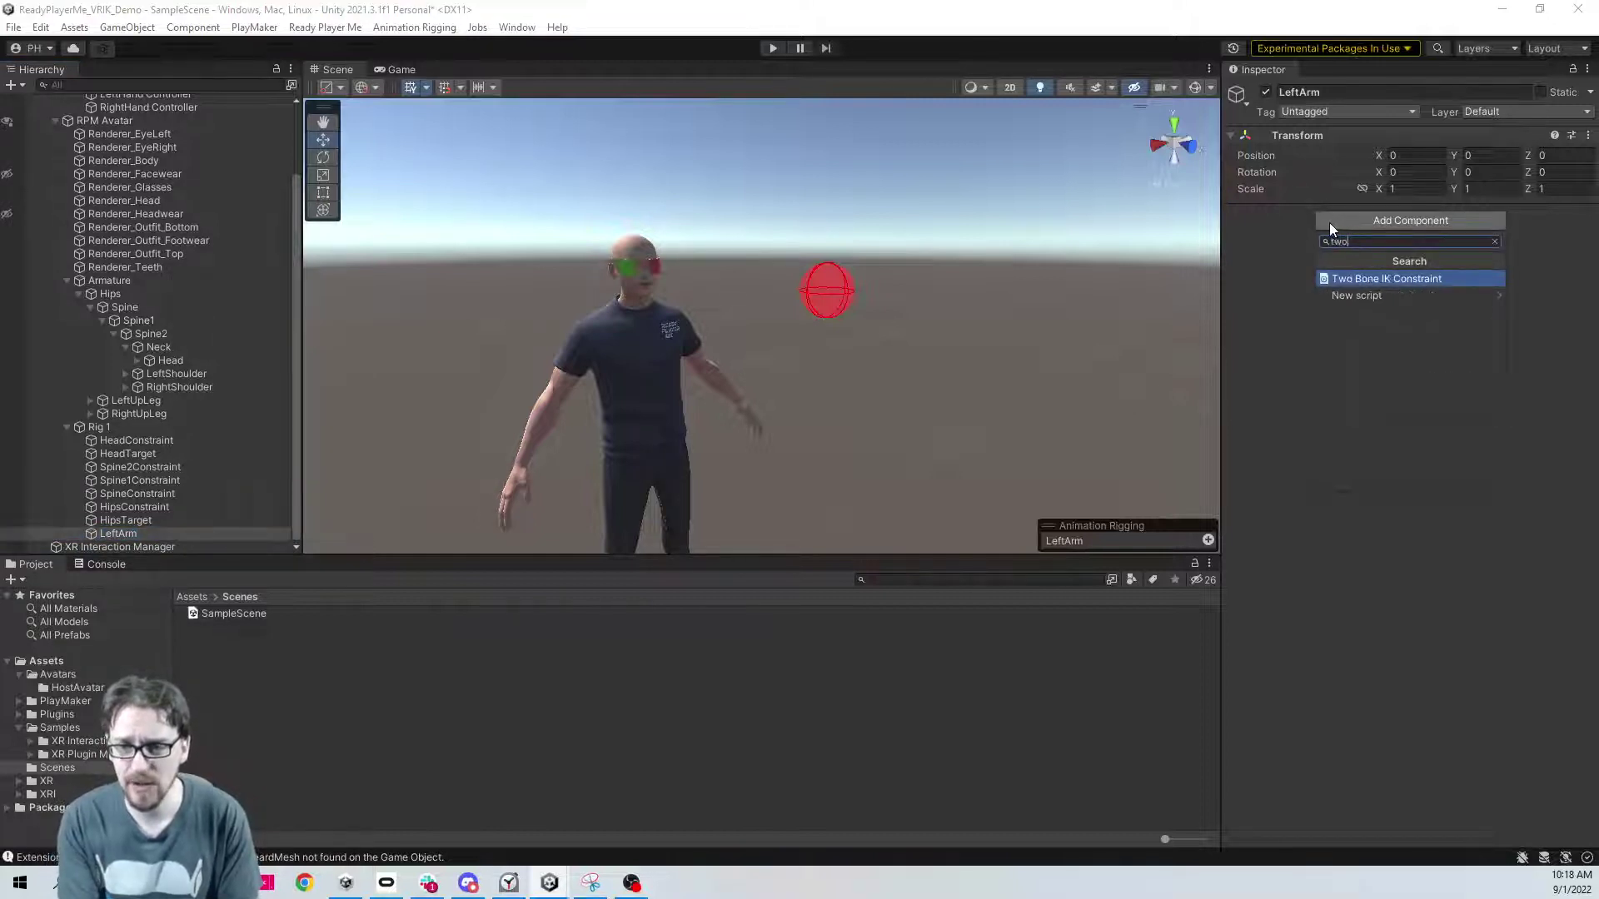
key(Return)
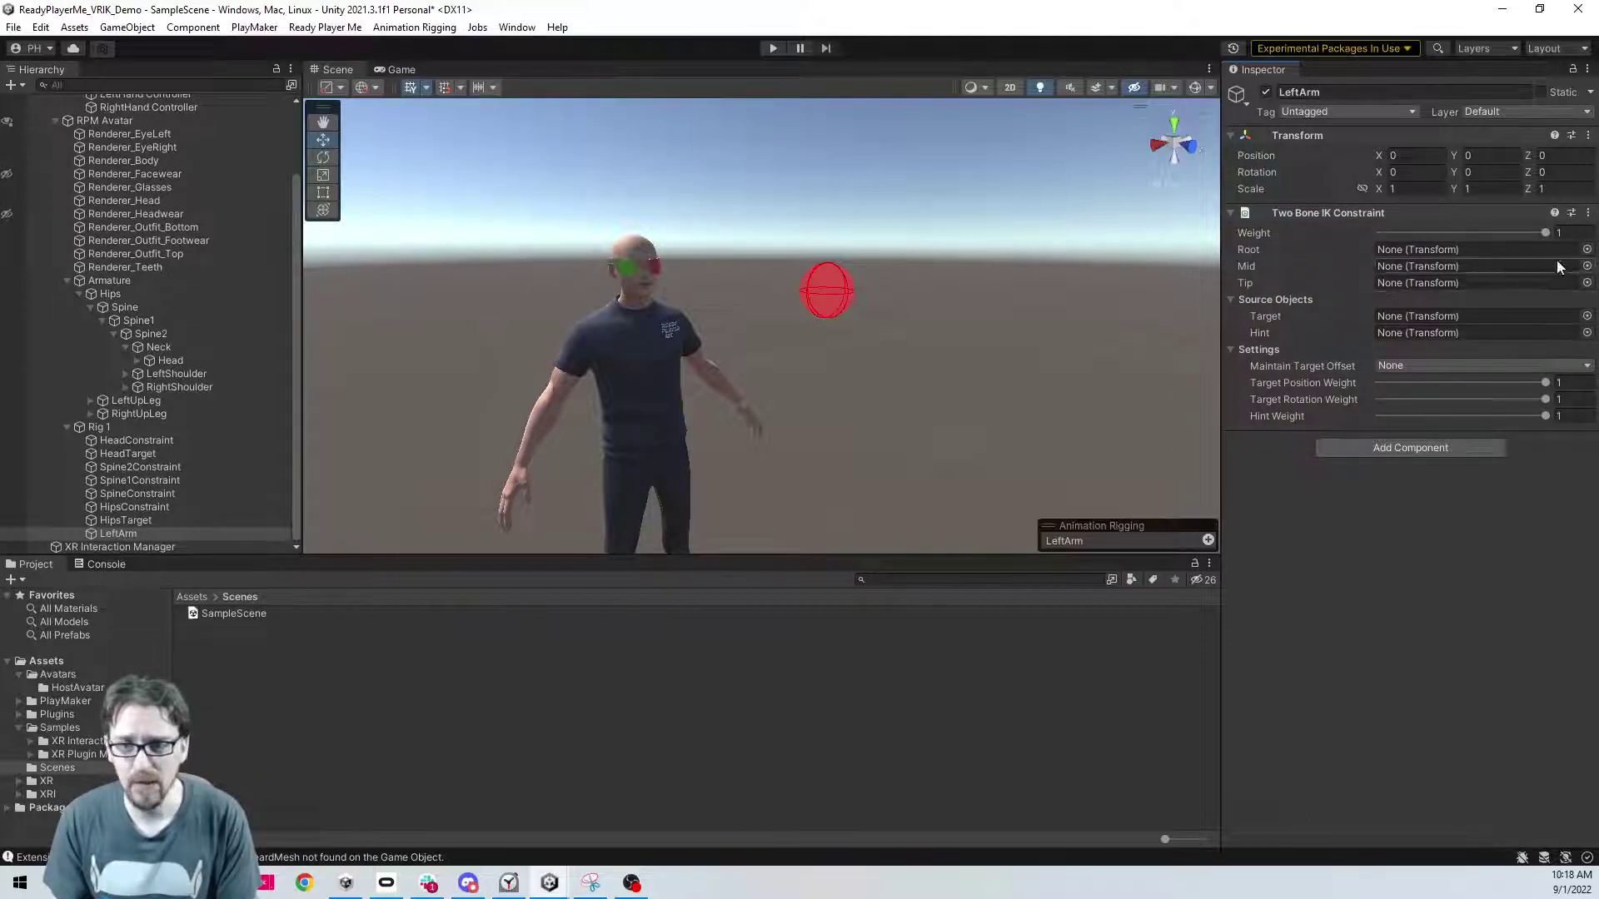
- Assign the LeftArm, LeftForeArm and LeftHand bones as the constraint's Root, Mid and Tip
click(126, 373)
drag(171, 388, 1449, 251)
click(138, 387)
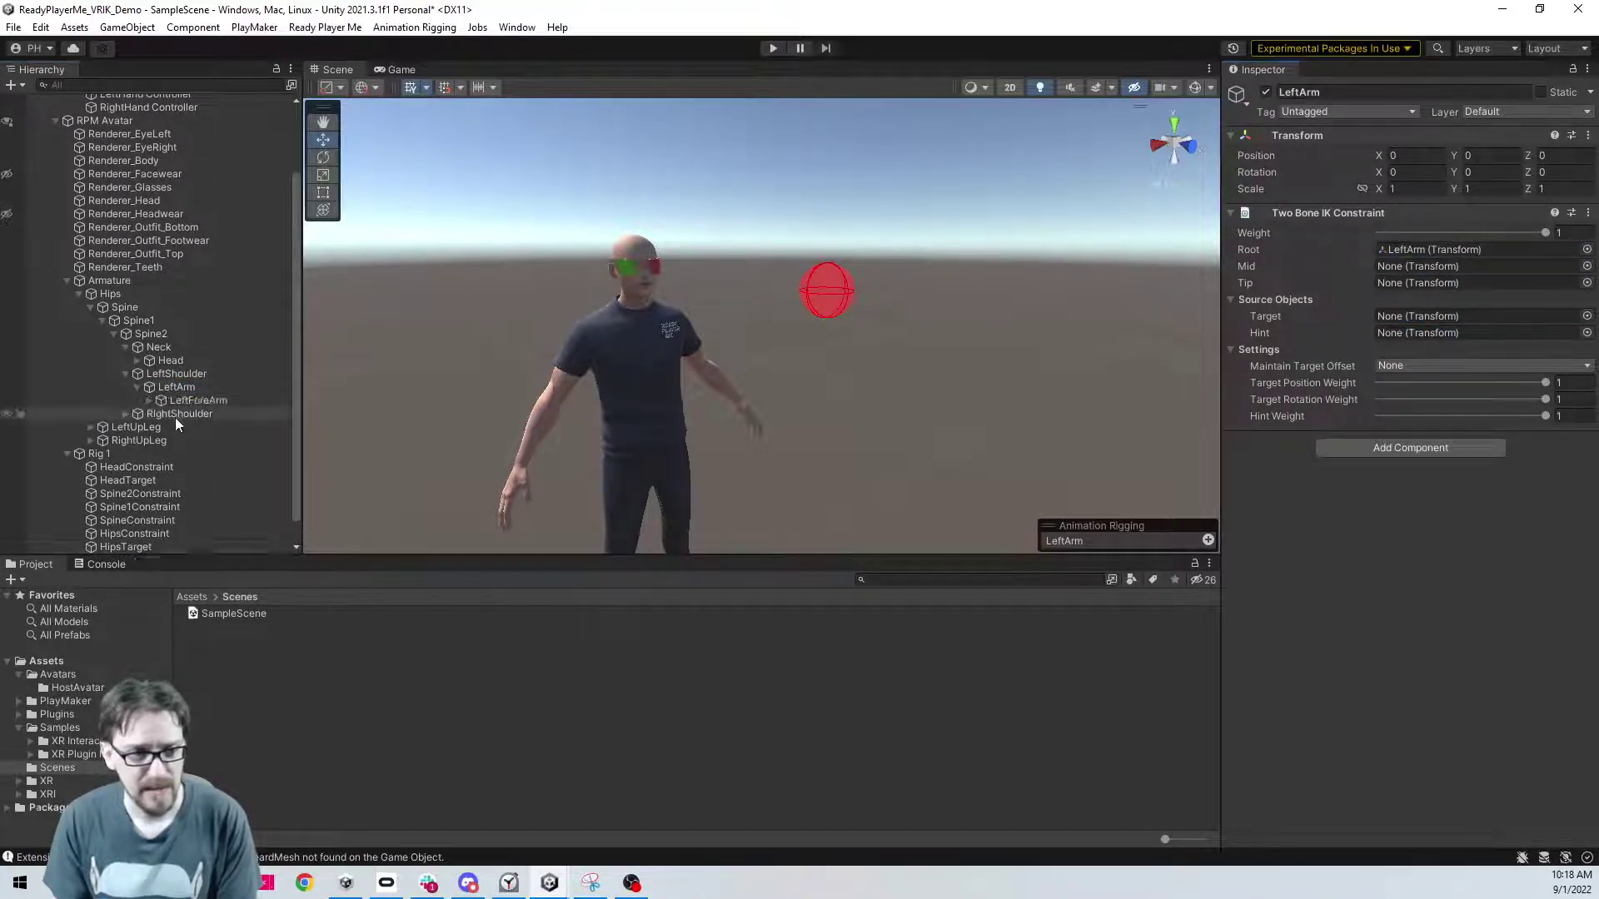
drag(191, 401, 1440, 267)
click(124, 414)
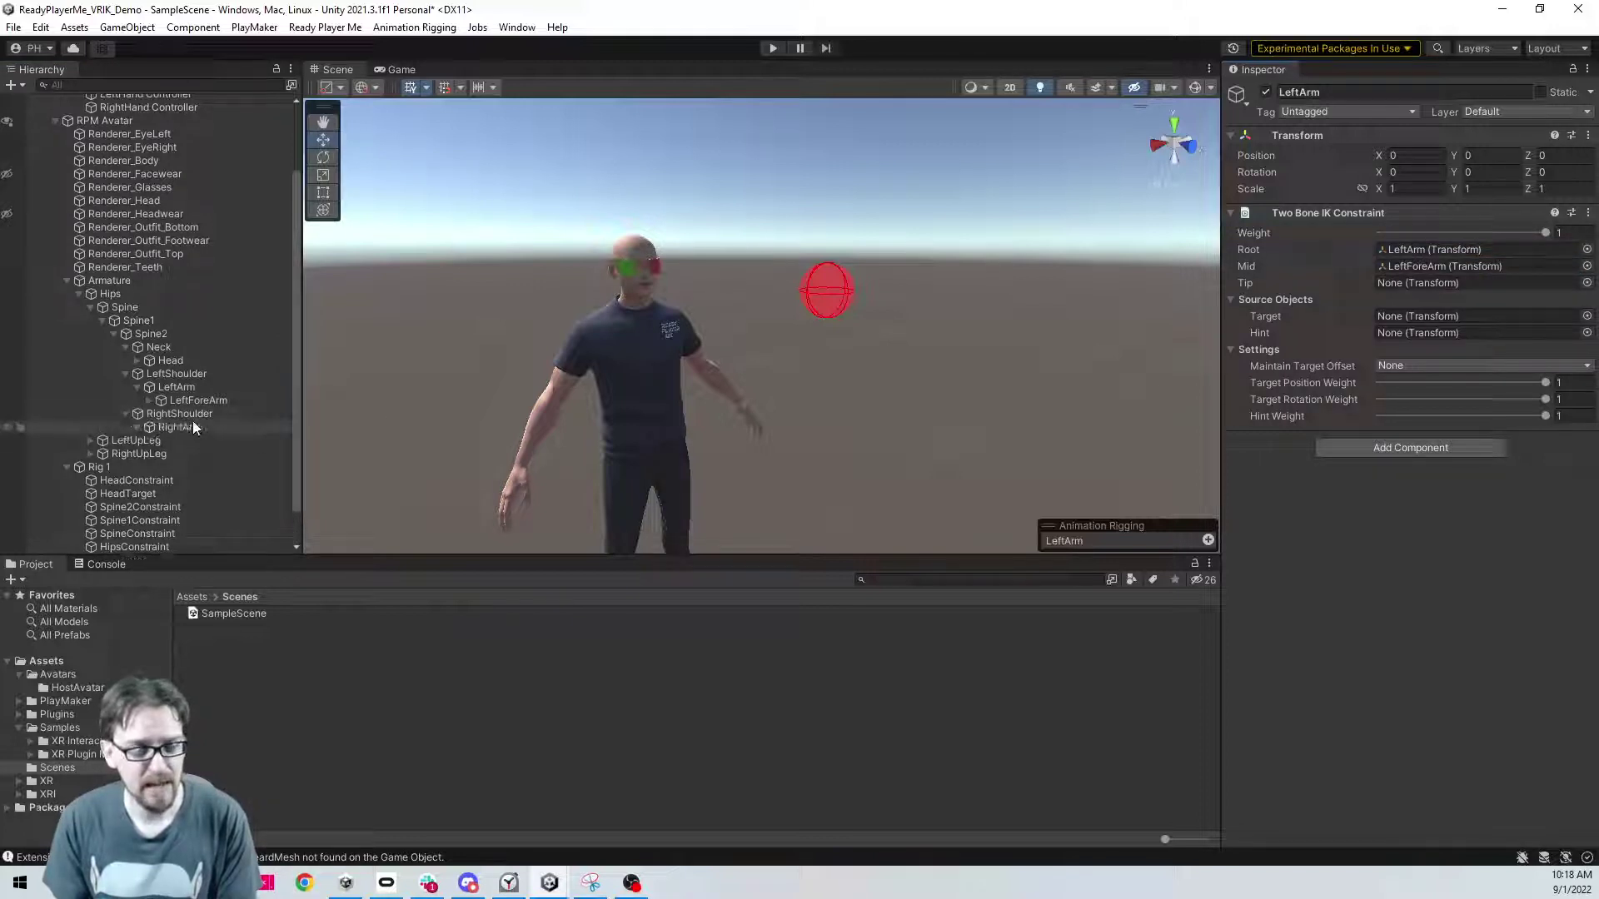
click(150, 401)
drag(201, 414, 1462, 278)
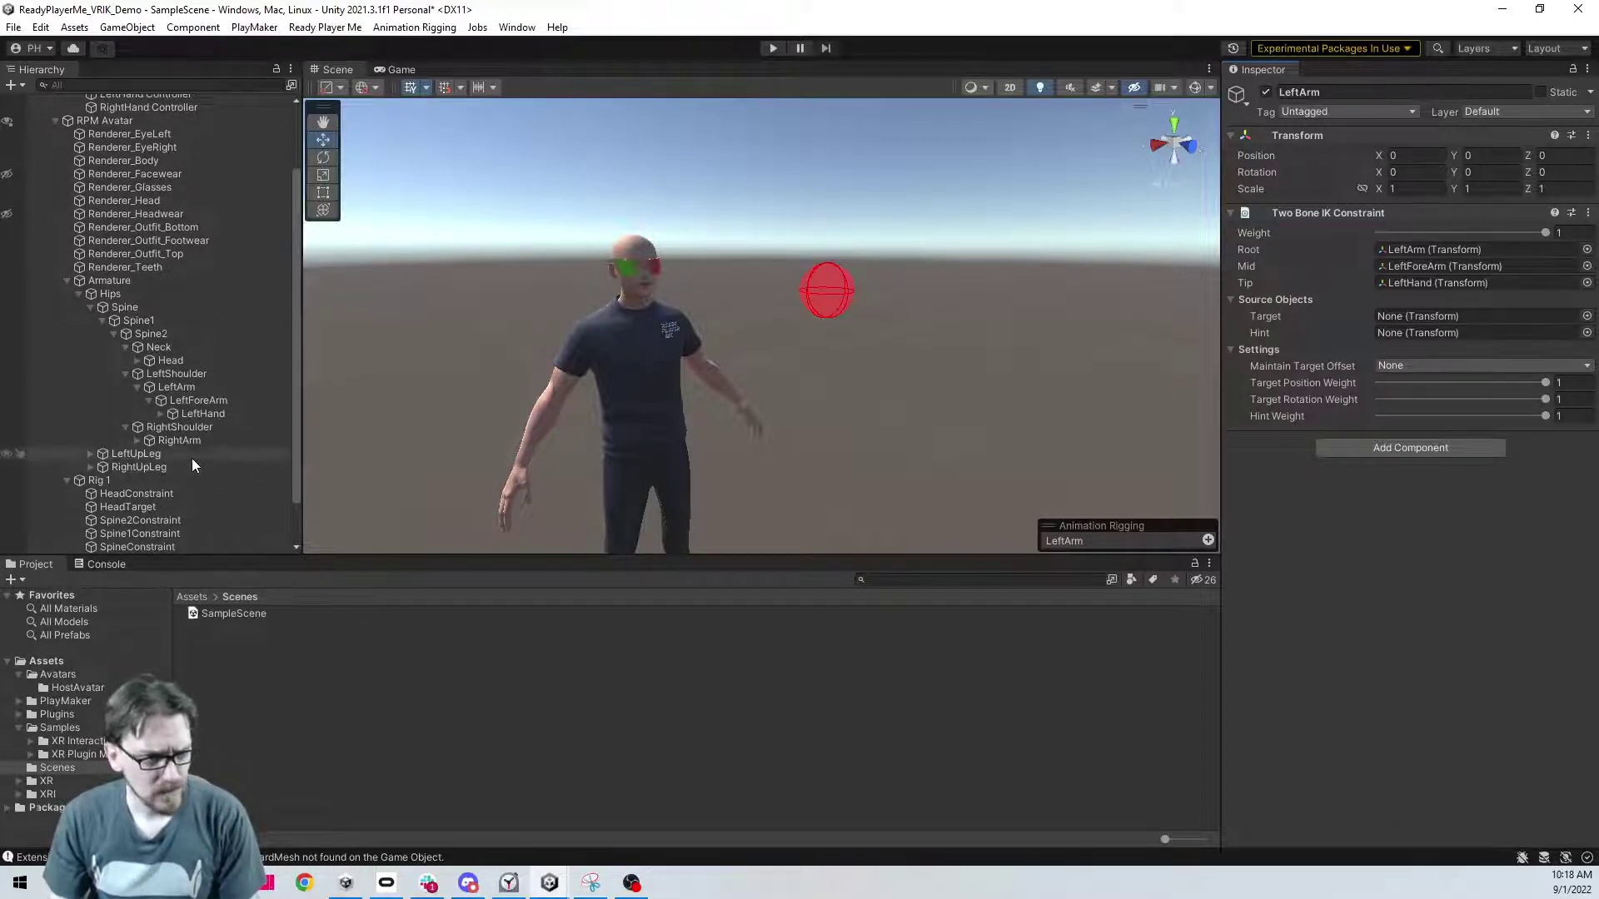
- Create an empty LeftTarget child under LeftArm and duplicate it as LeftHint
scroll(167, 454, down, 3)
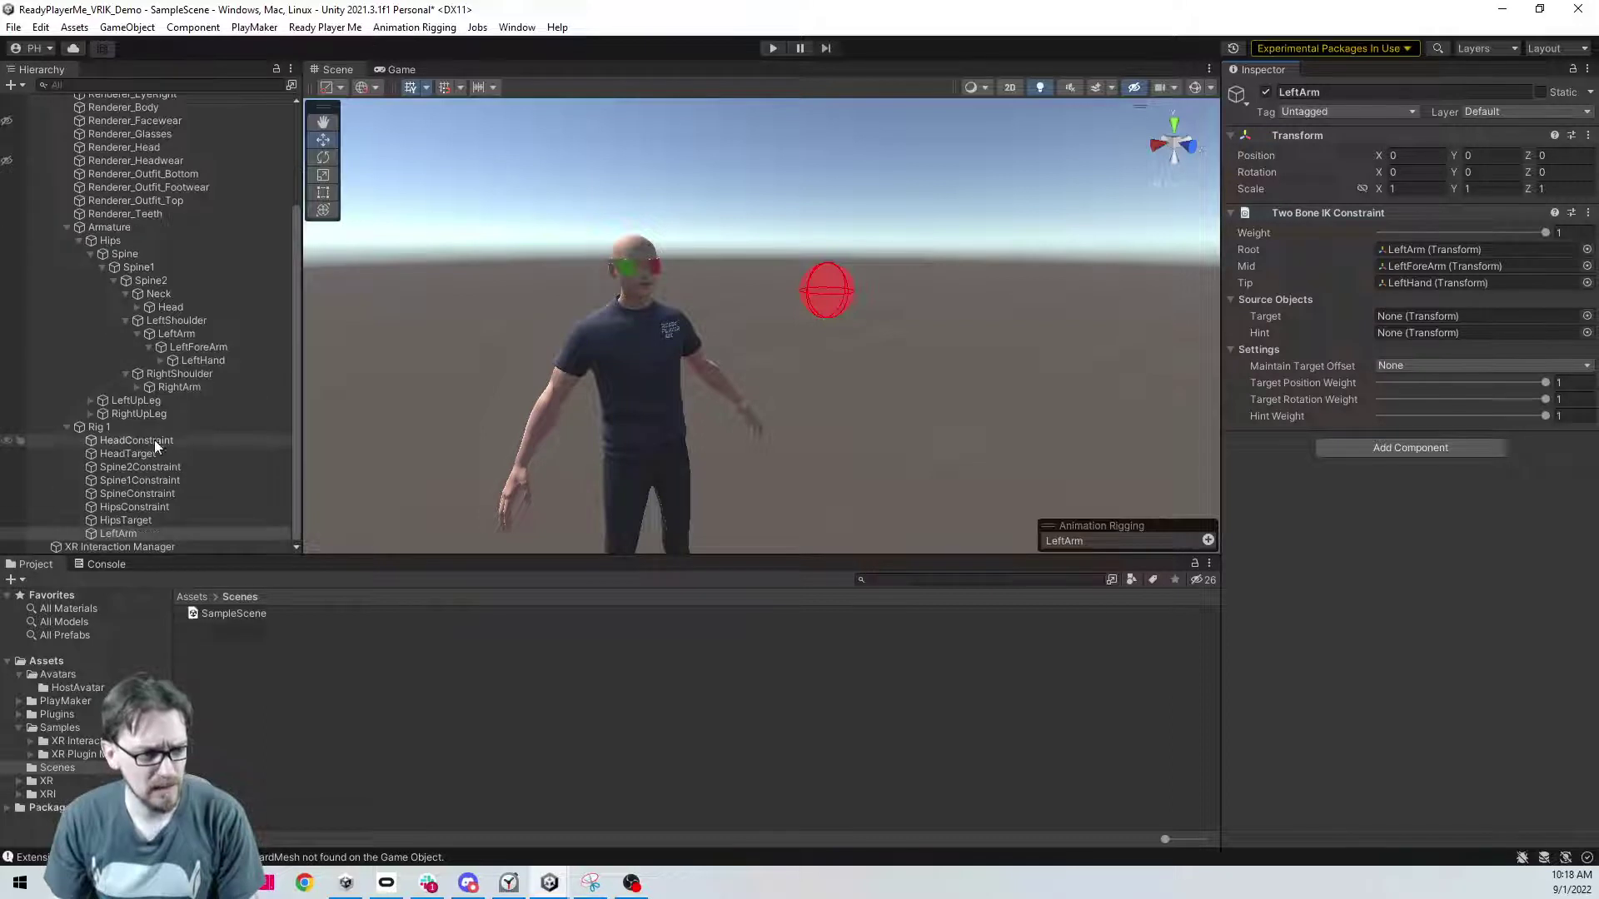
right_click(127, 534)
click(183, 518)
text(LeftTarget)
key(Return)
key(ctrl+d)
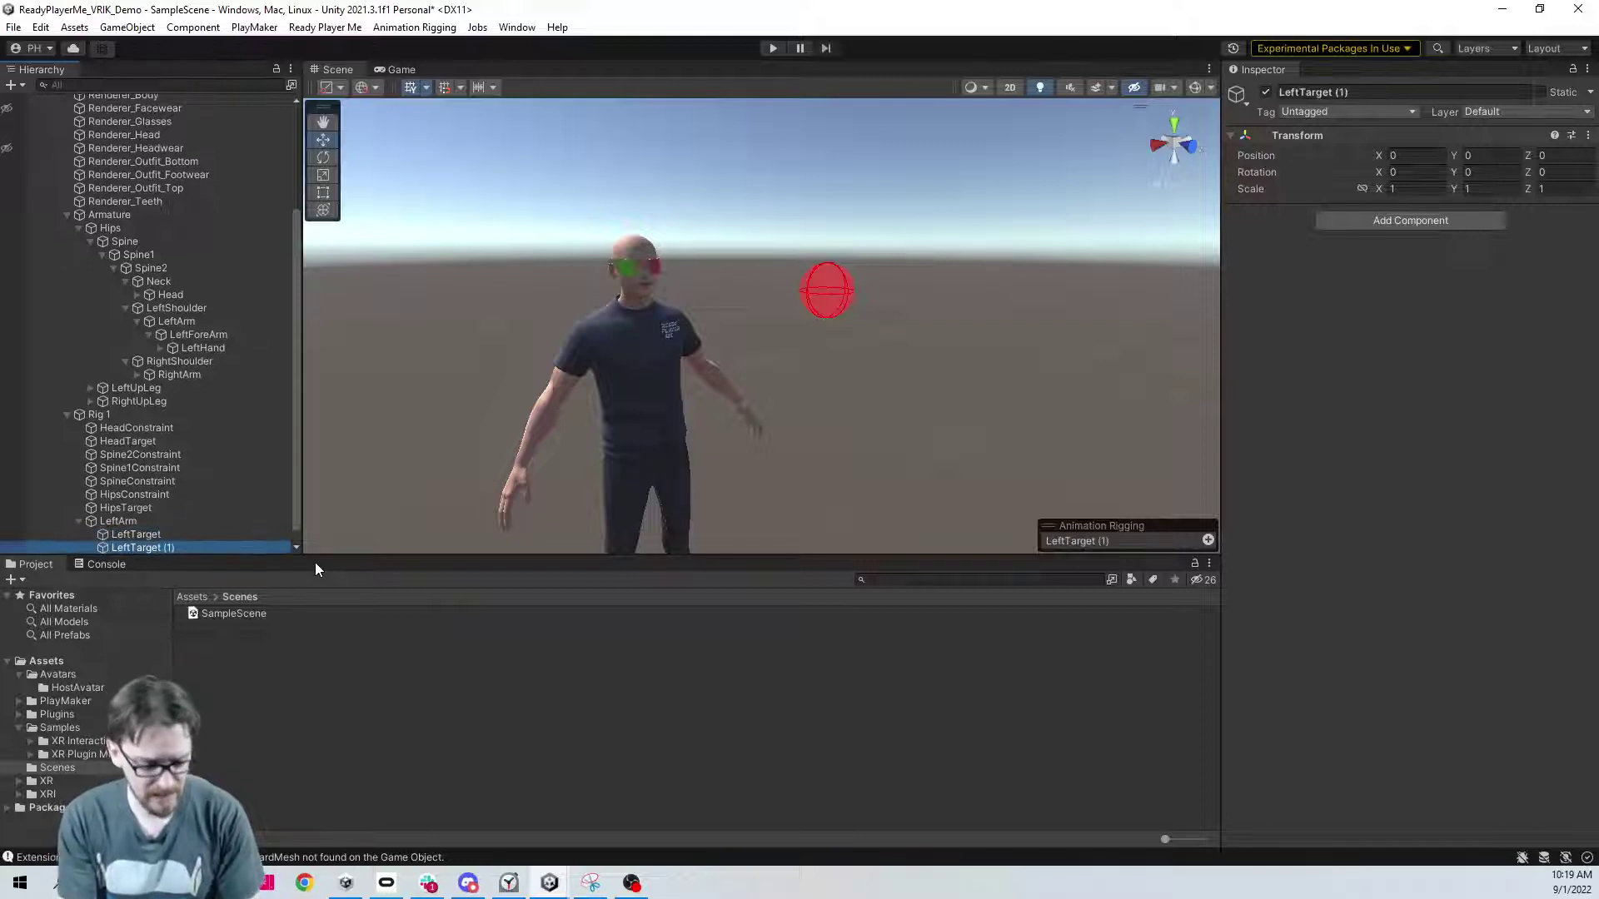
key(F2)
text(LeftHint)
key(Return)
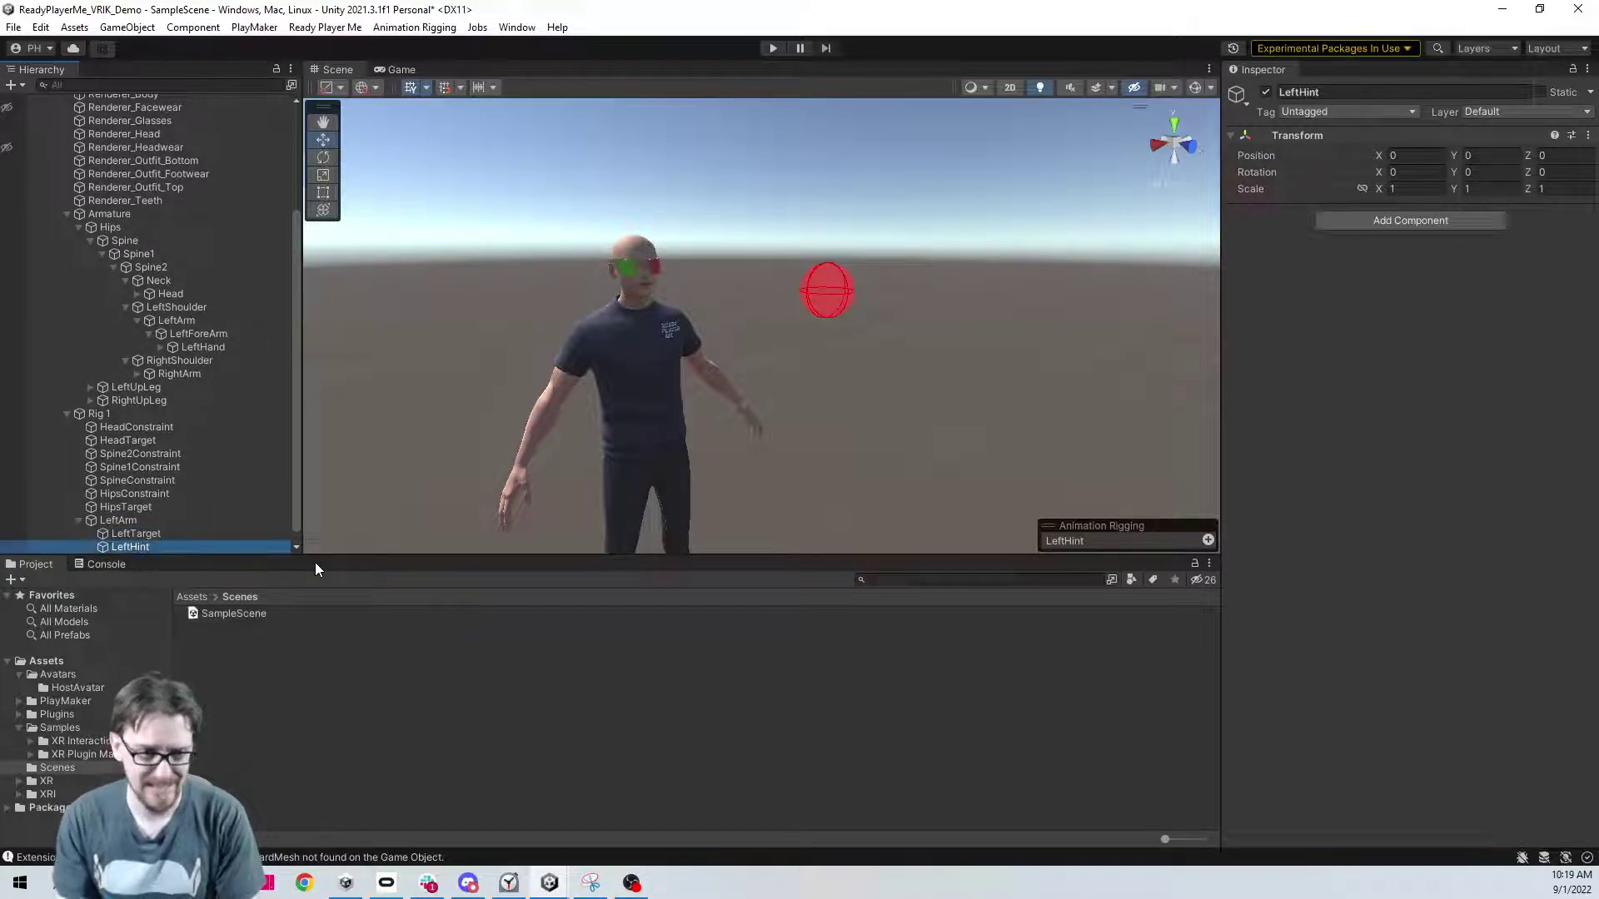
- Assign LeftTarget and LeftHint as the LeftArm constraint's Target and Hint
click(118, 521)
drag(158, 533, 1429, 315)
drag(113, 545, 1444, 328)
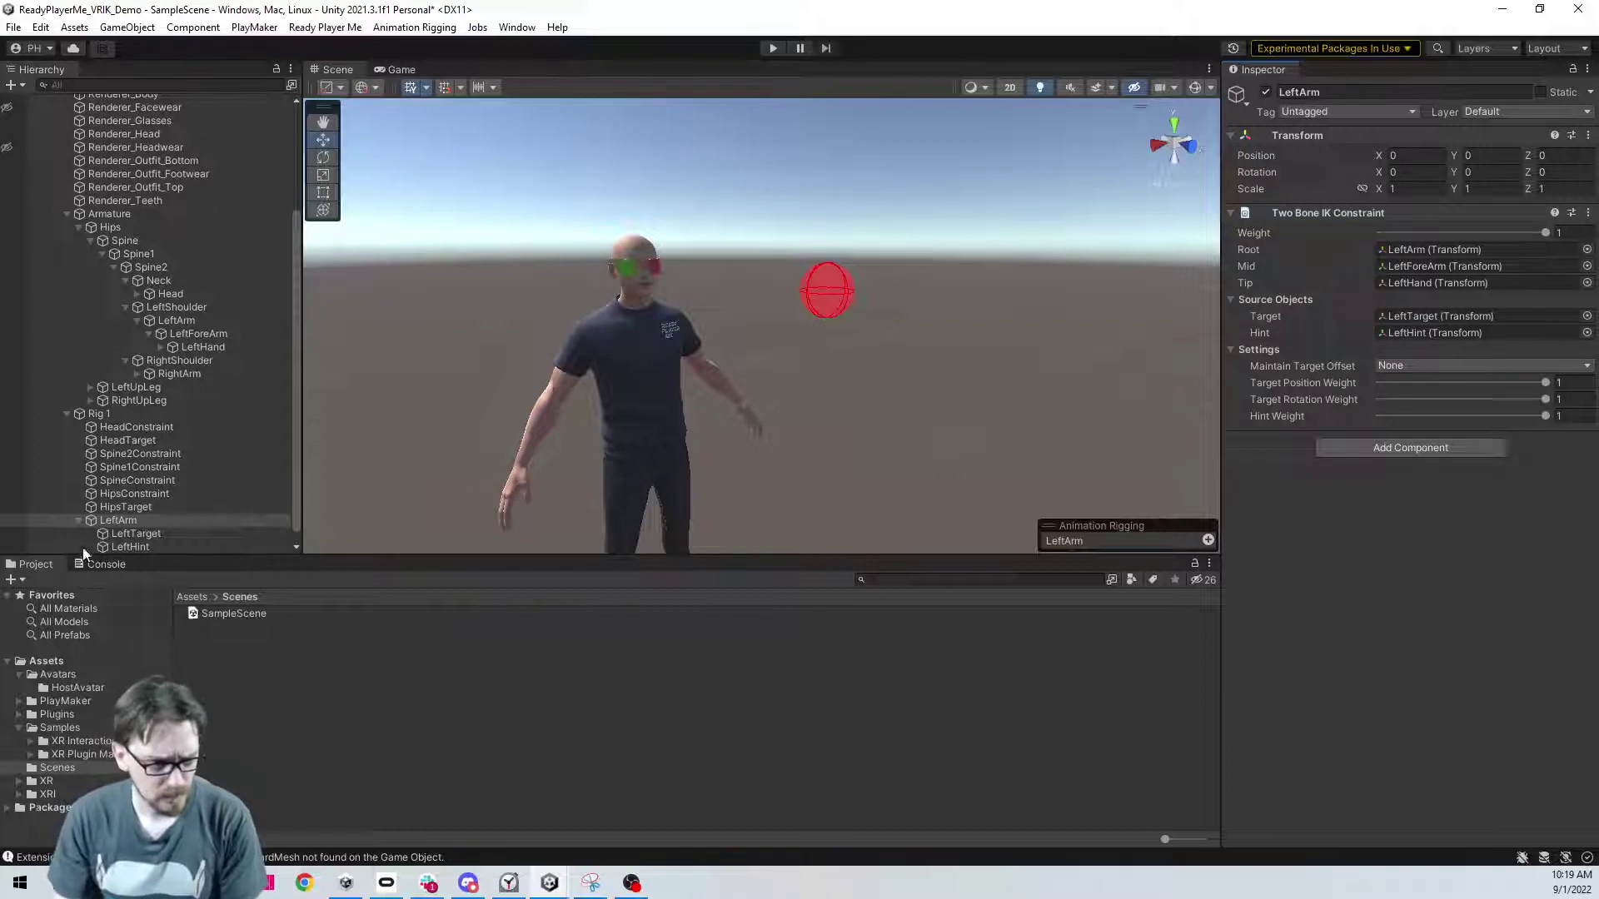
- Snap LeftTarget to the LeftHand bone with Animation Rigging's Align Position
click(116, 533)
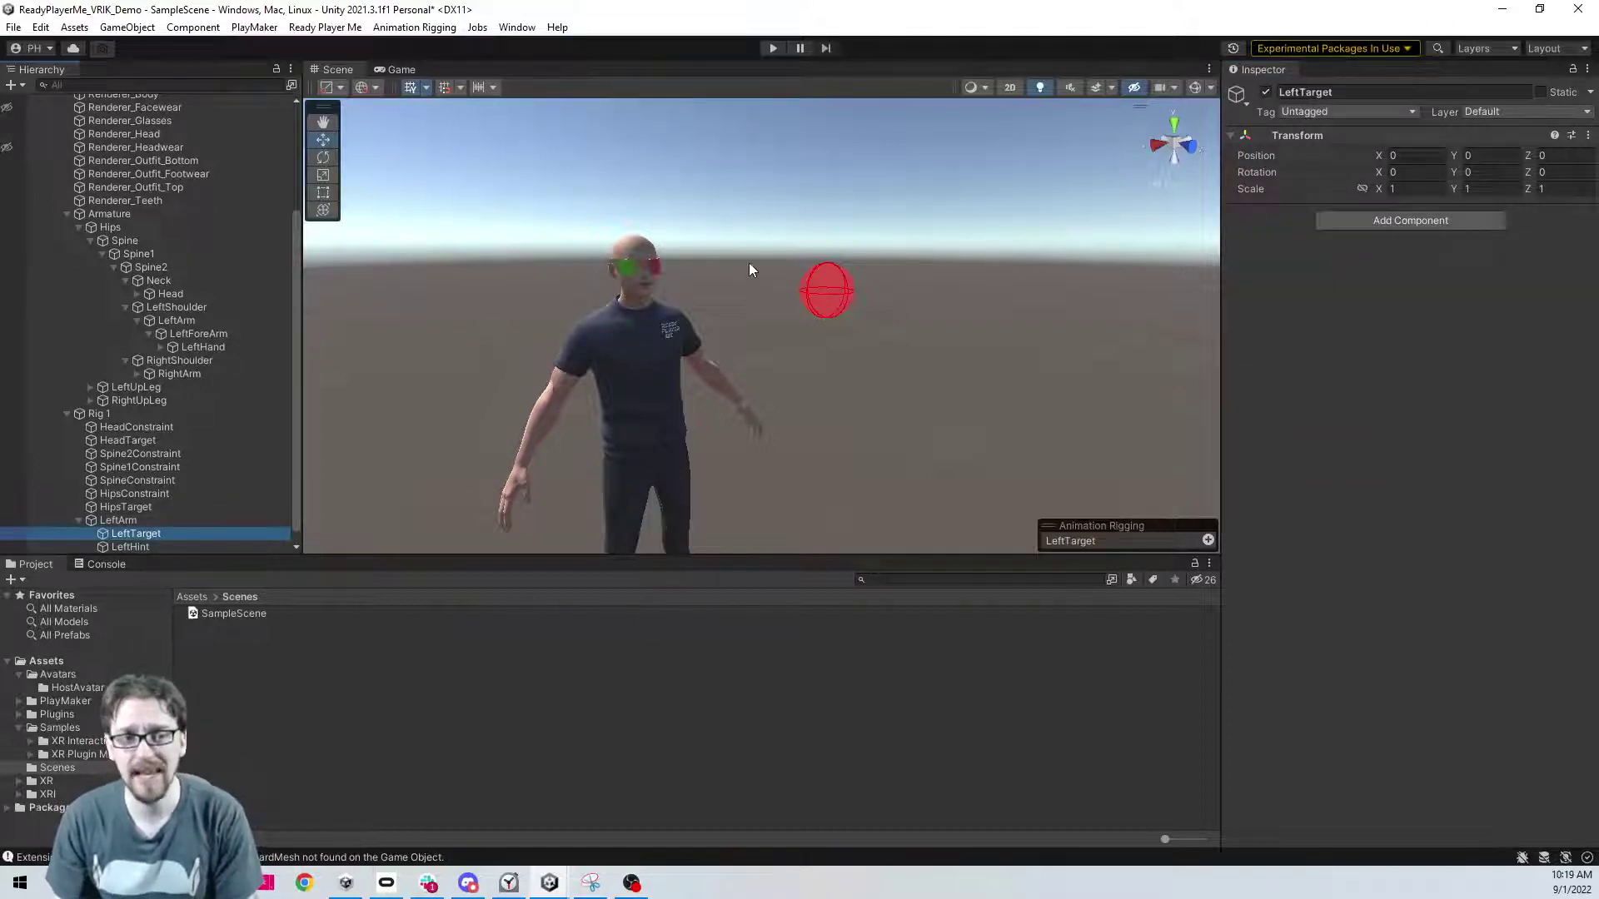
ctrl+click(221, 346)
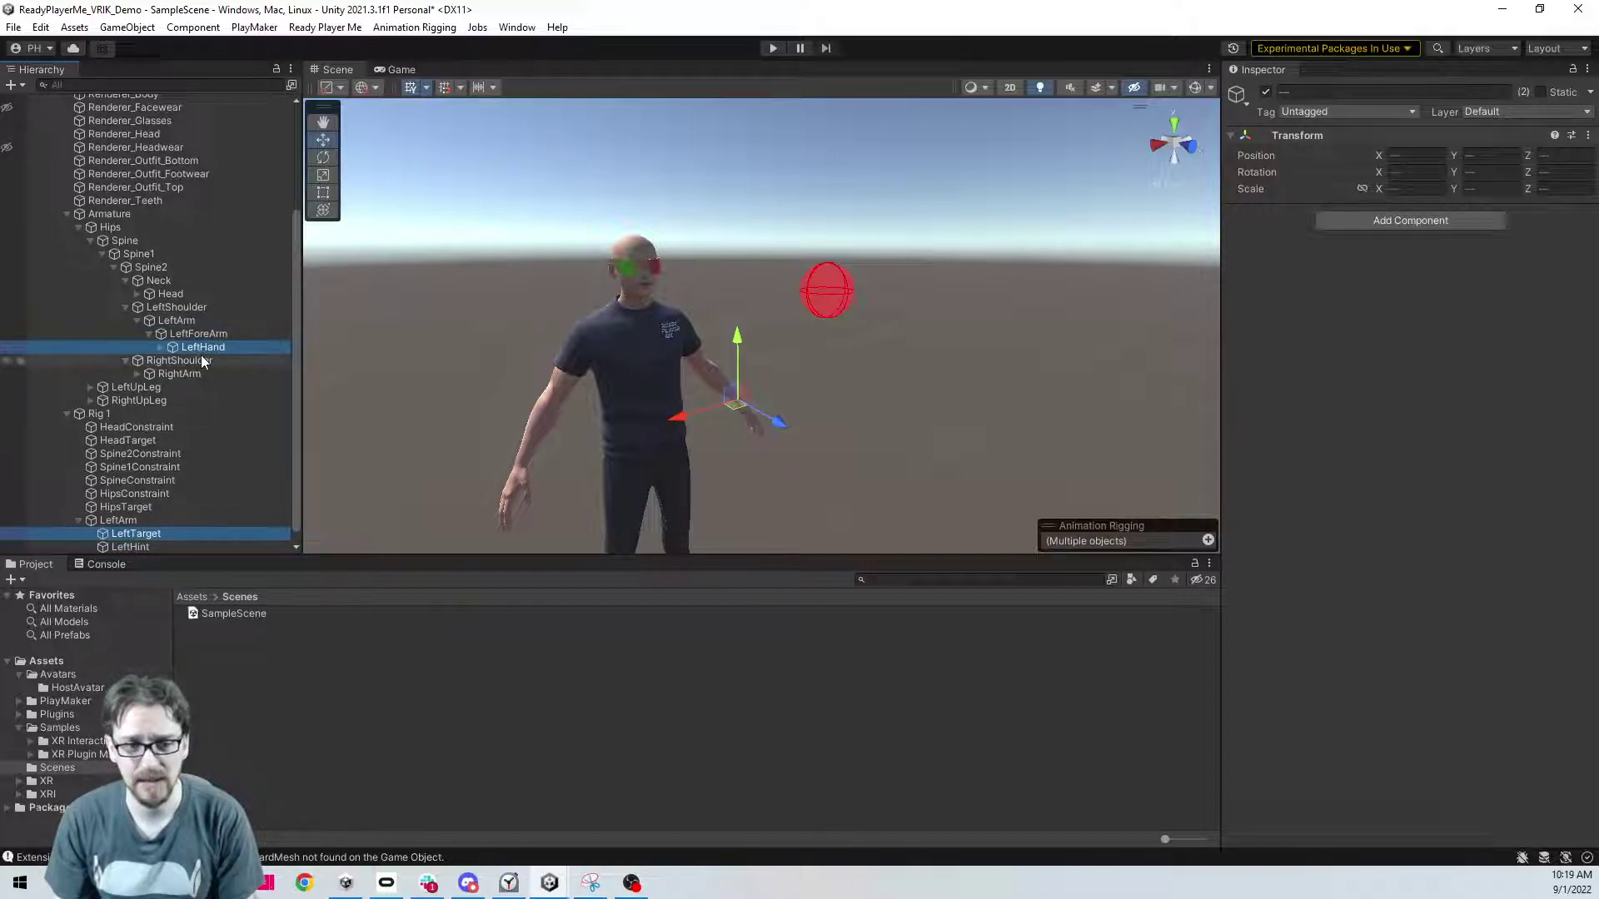
click(439, 30)
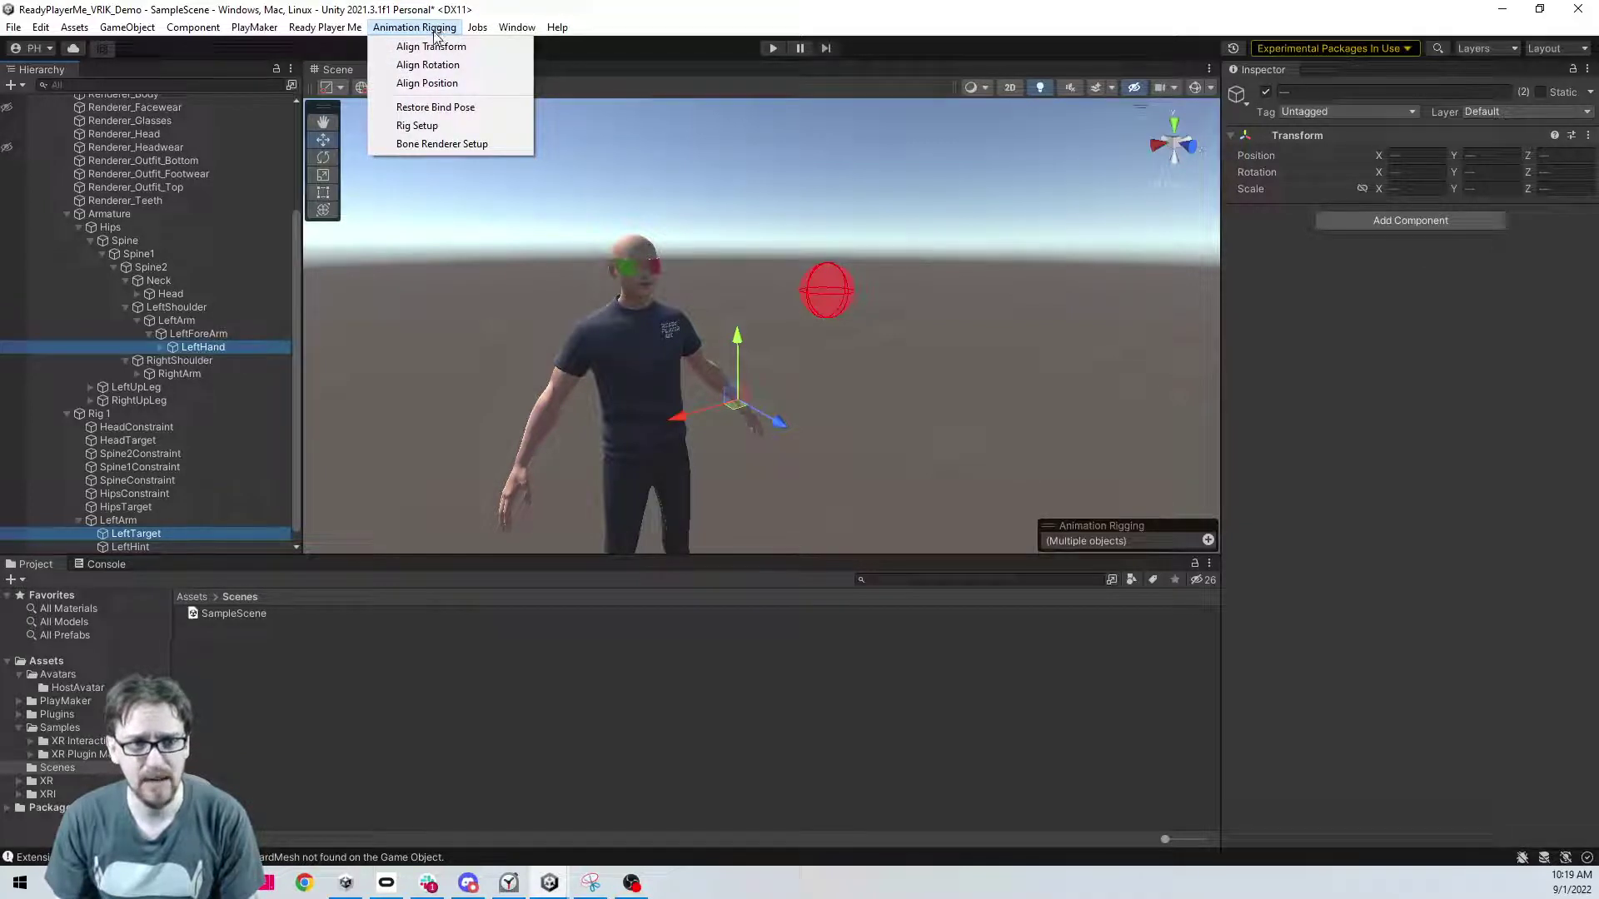
click(427, 84)
click(208, 534)
click(183, 547)
click(183, 536)
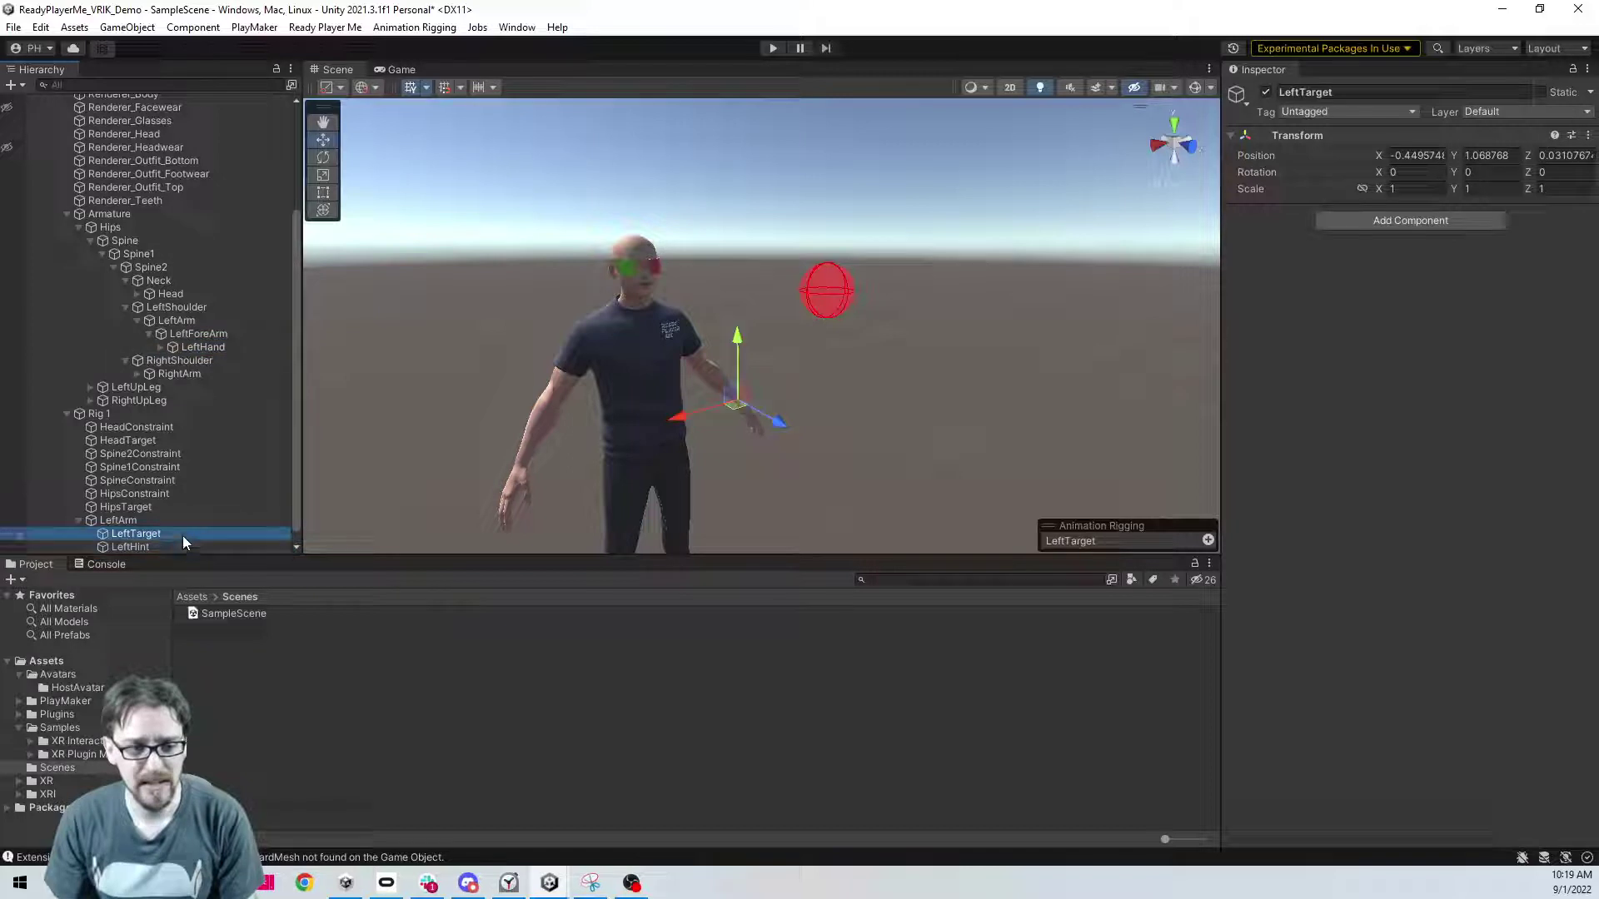
- Set LeftTarget's effector Shape to BoxEffector and its colour to green
click(1208, 540)
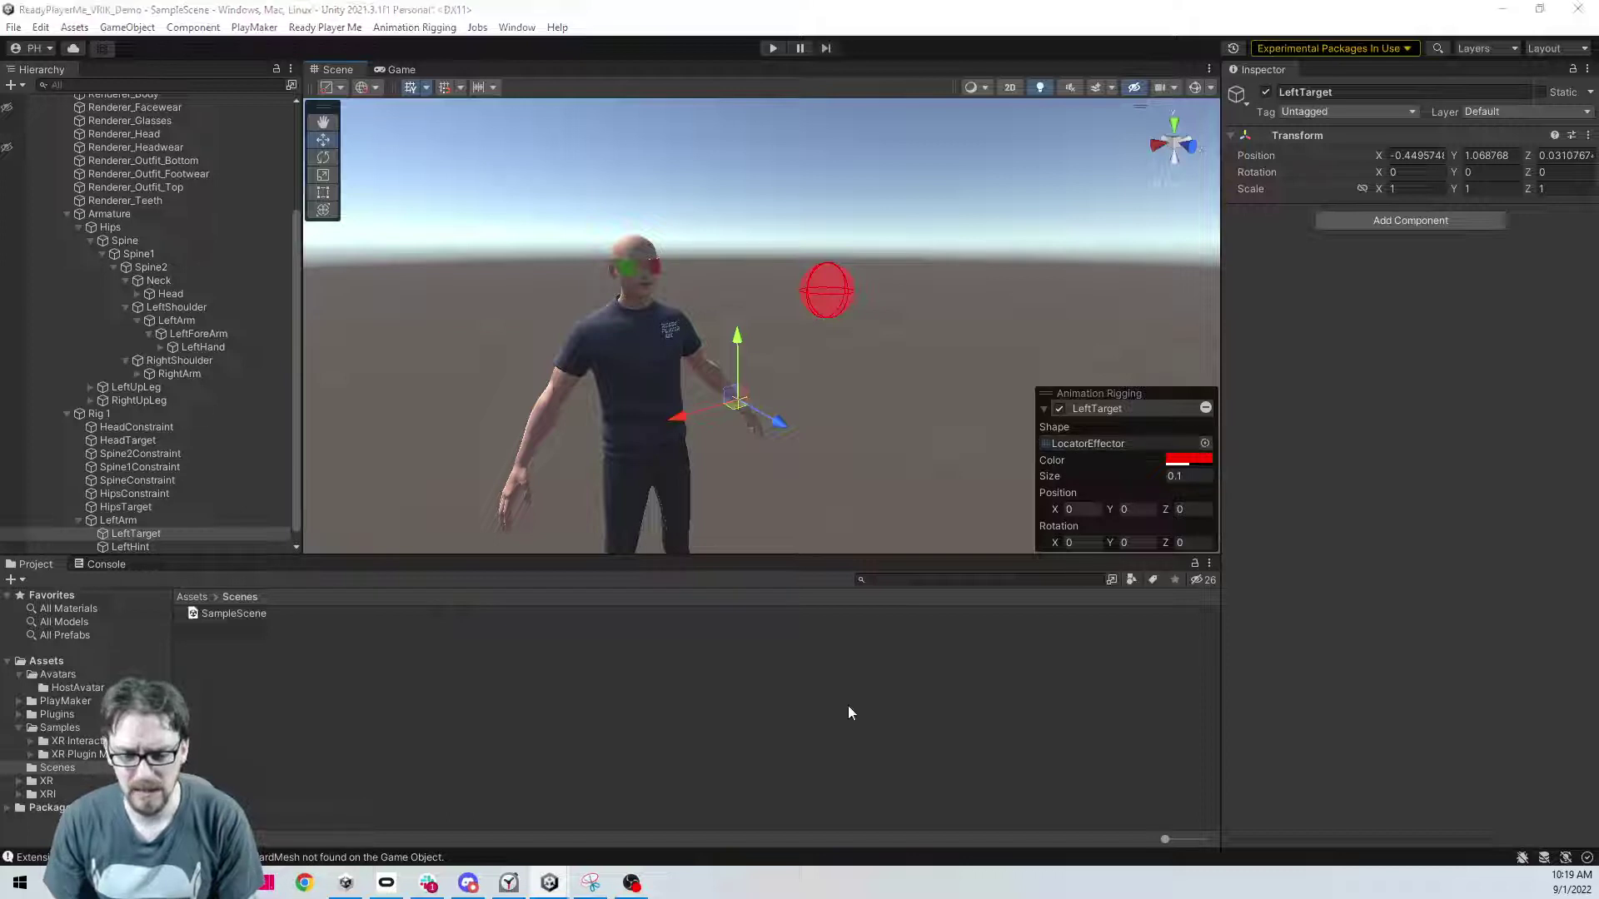
click(1205, 443)
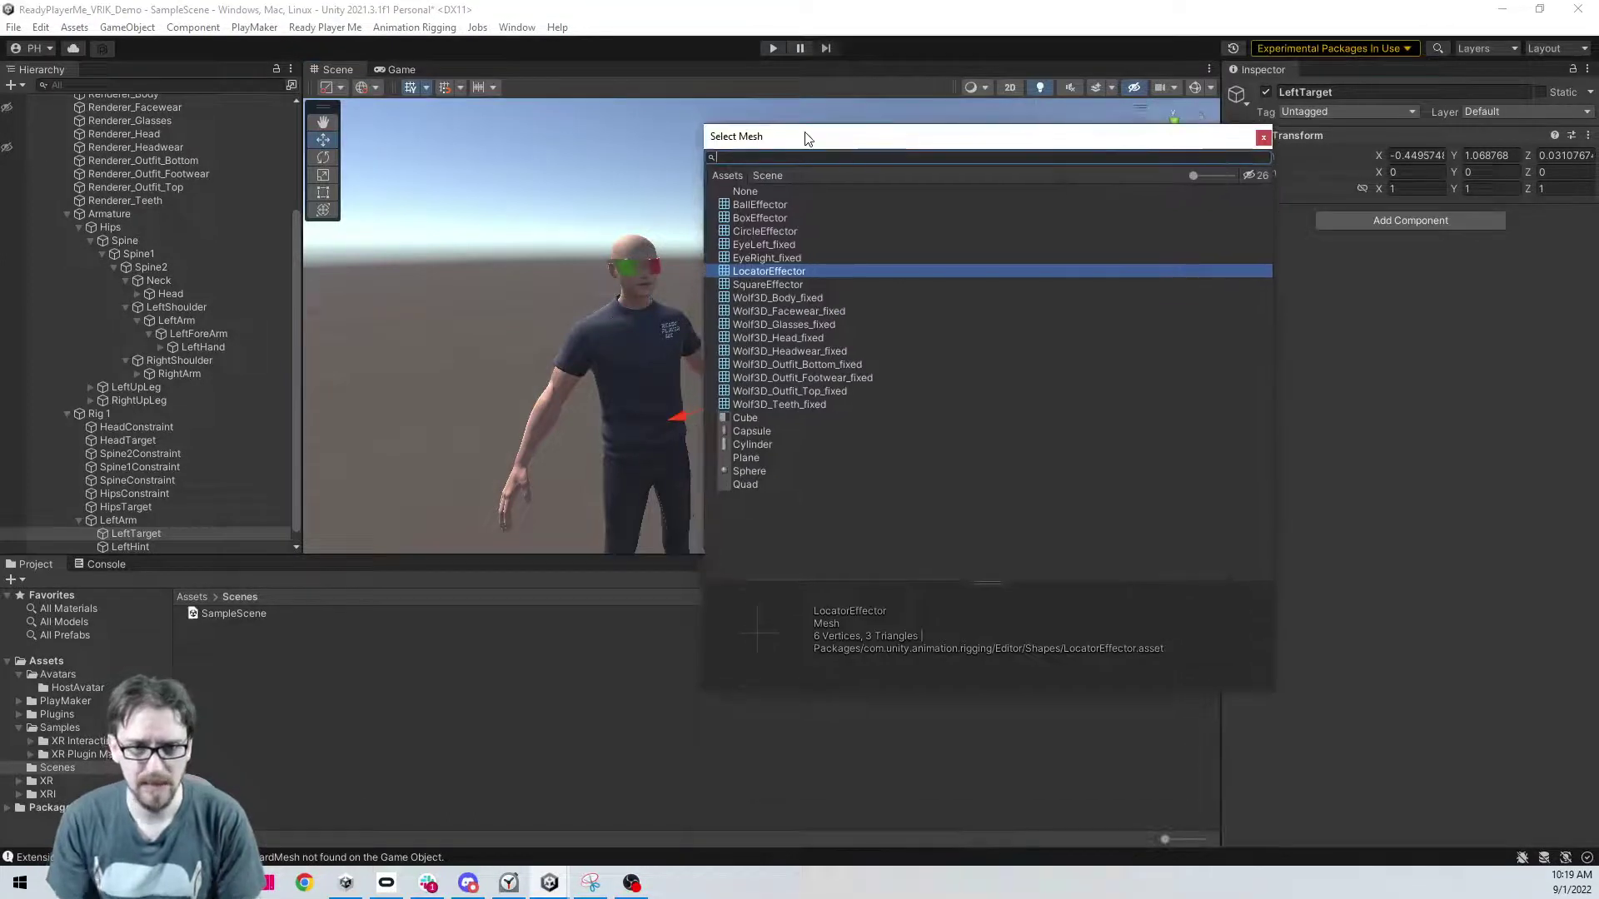
click(771, 218)
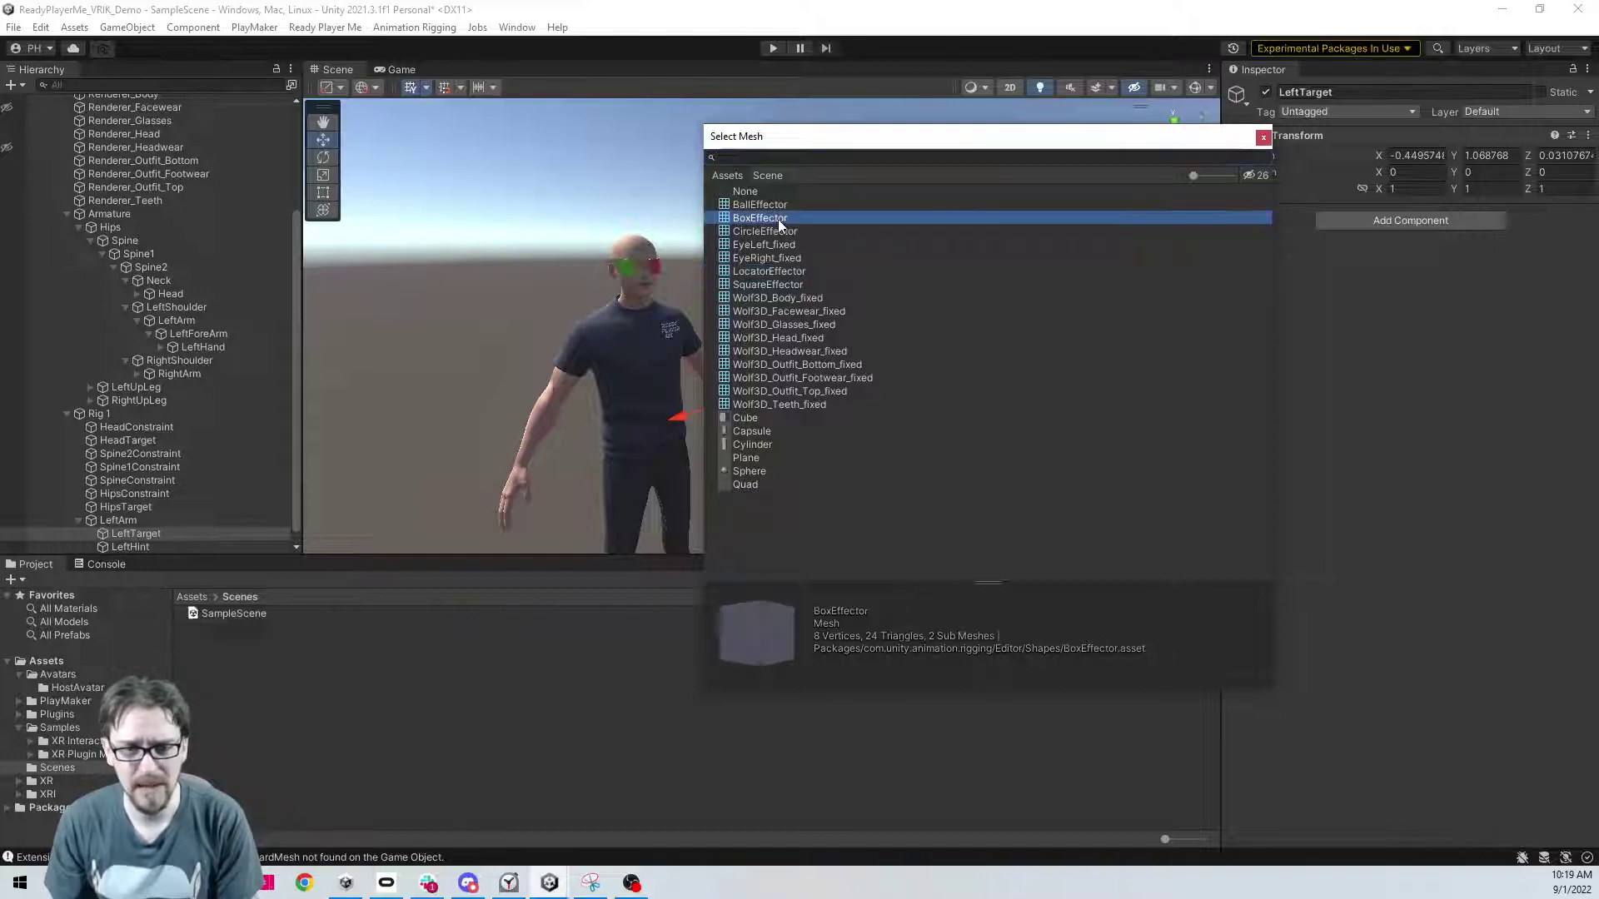
click(1262, 138)
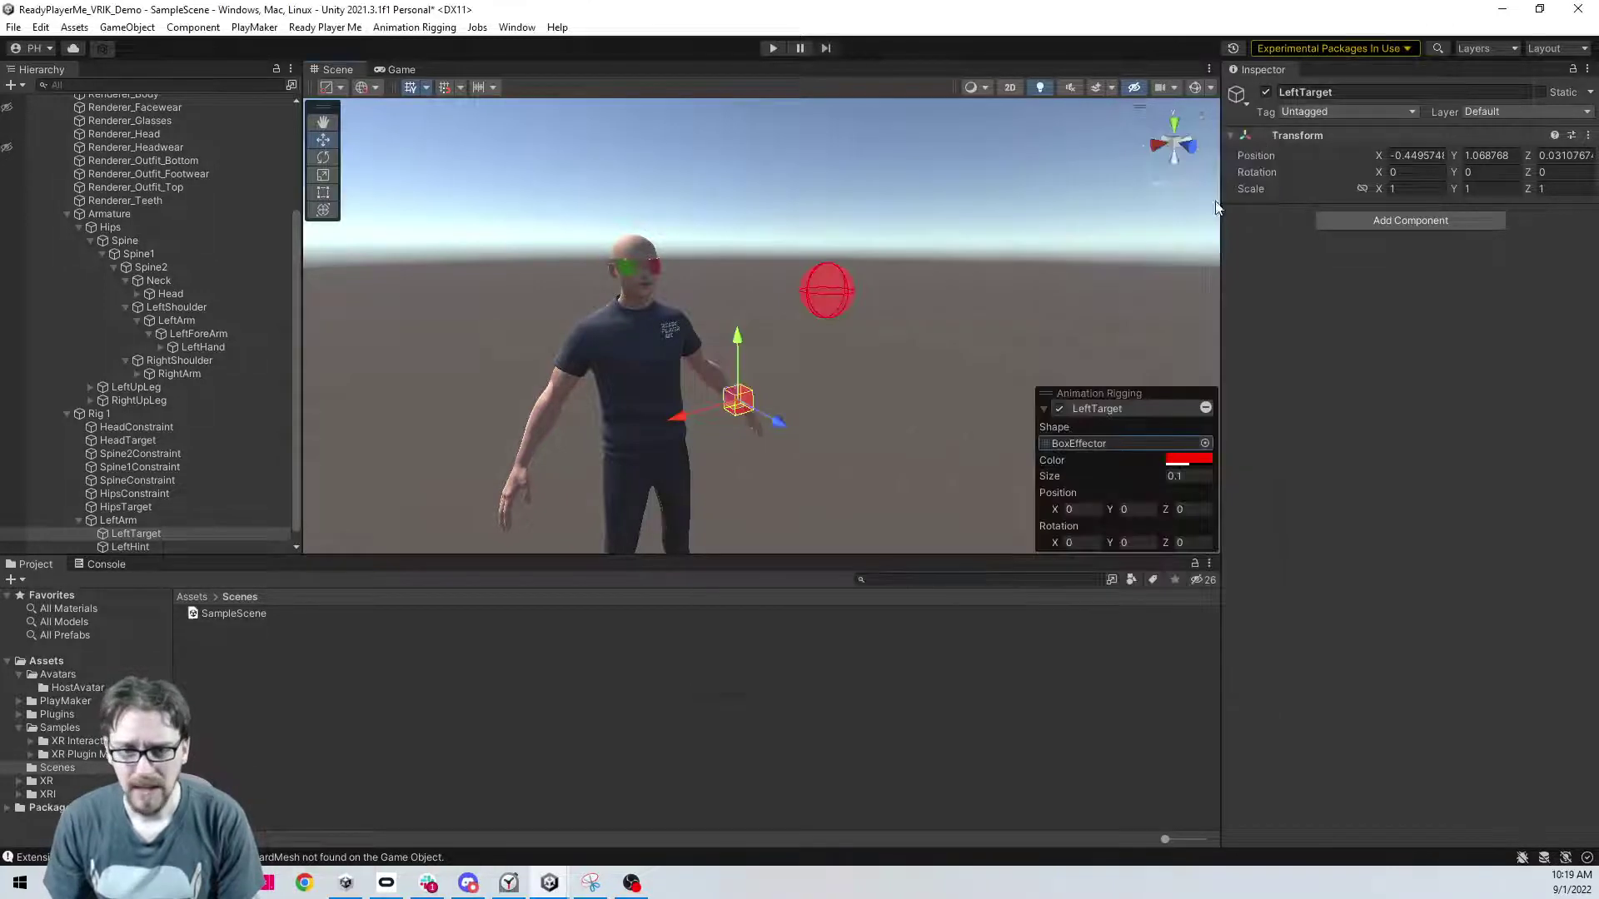
click(1189, 460)
drag(1483, 363, 1361, 317)
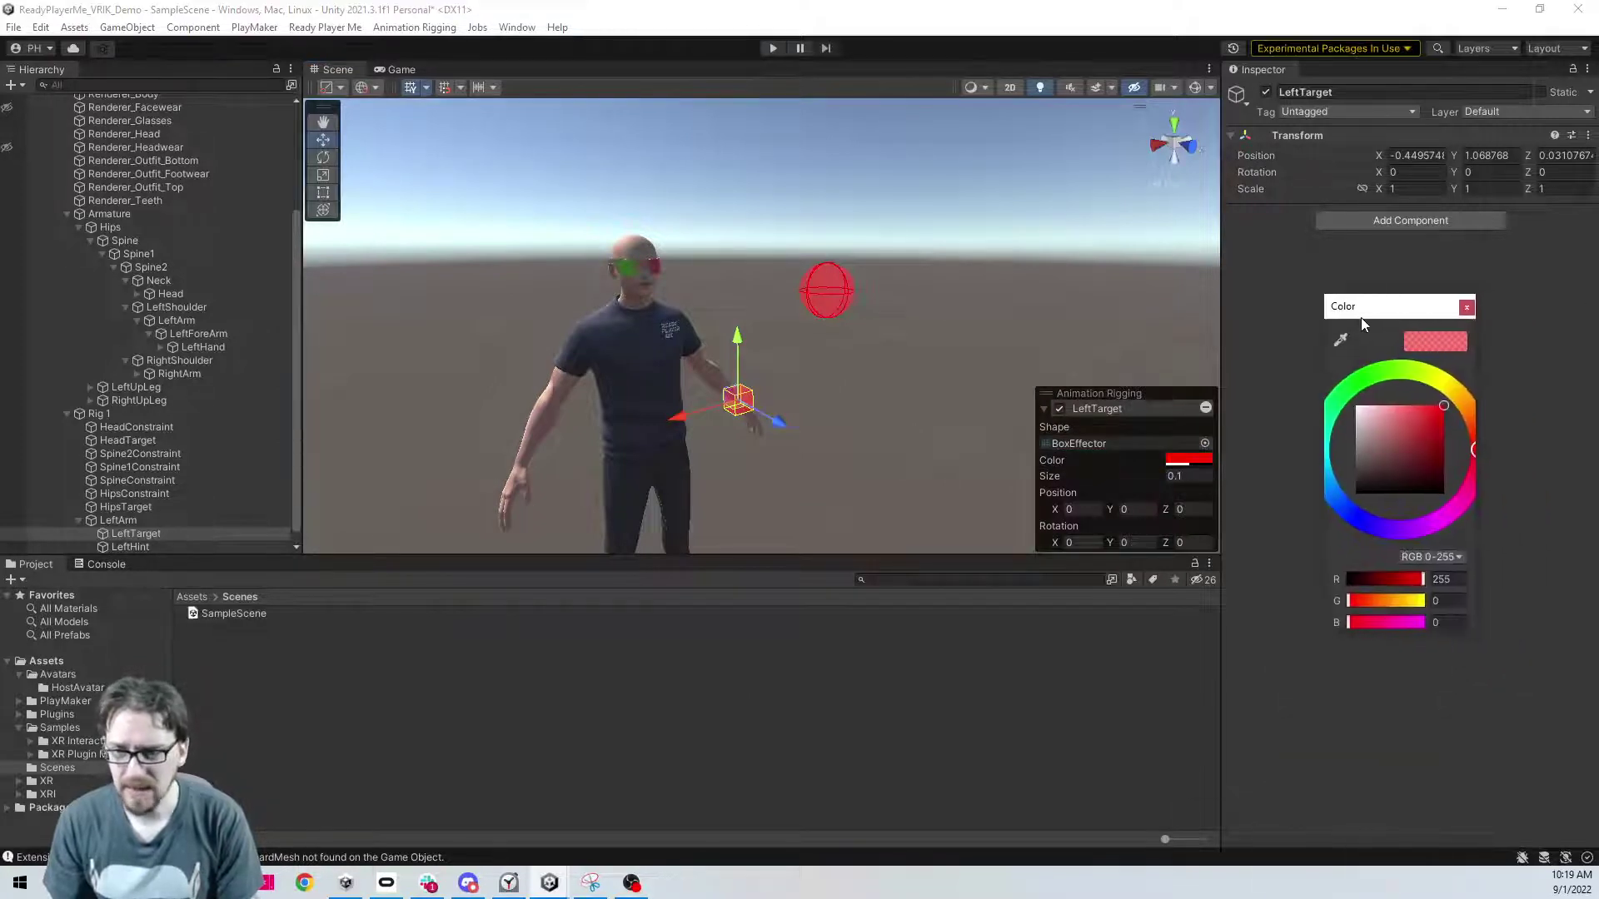
click(1367, 370)
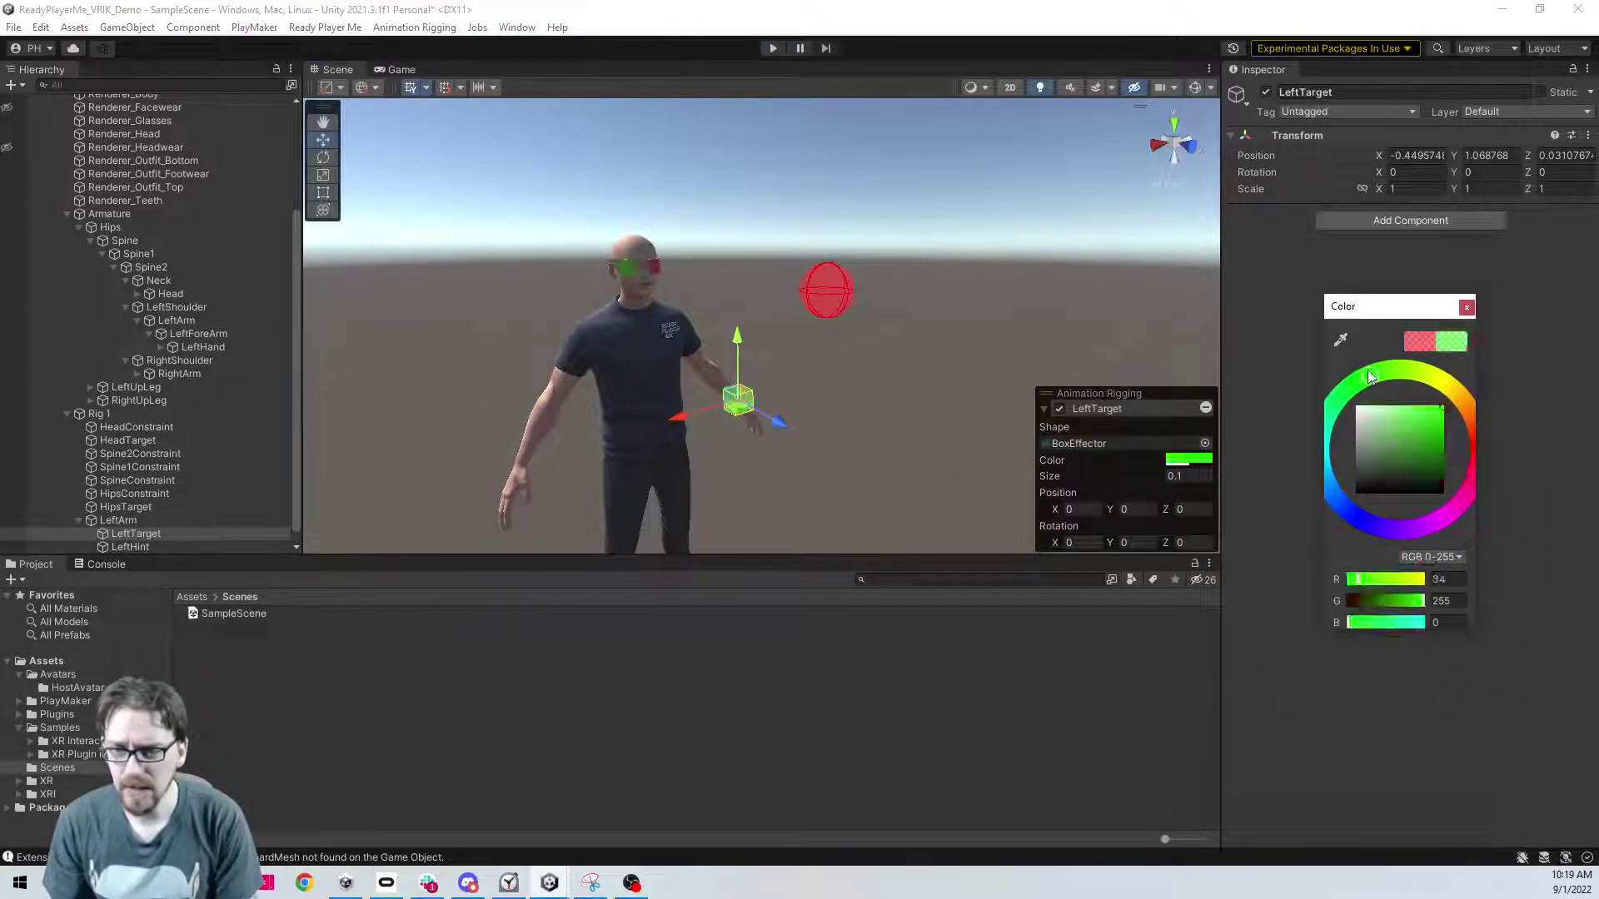
click(1467, 306)
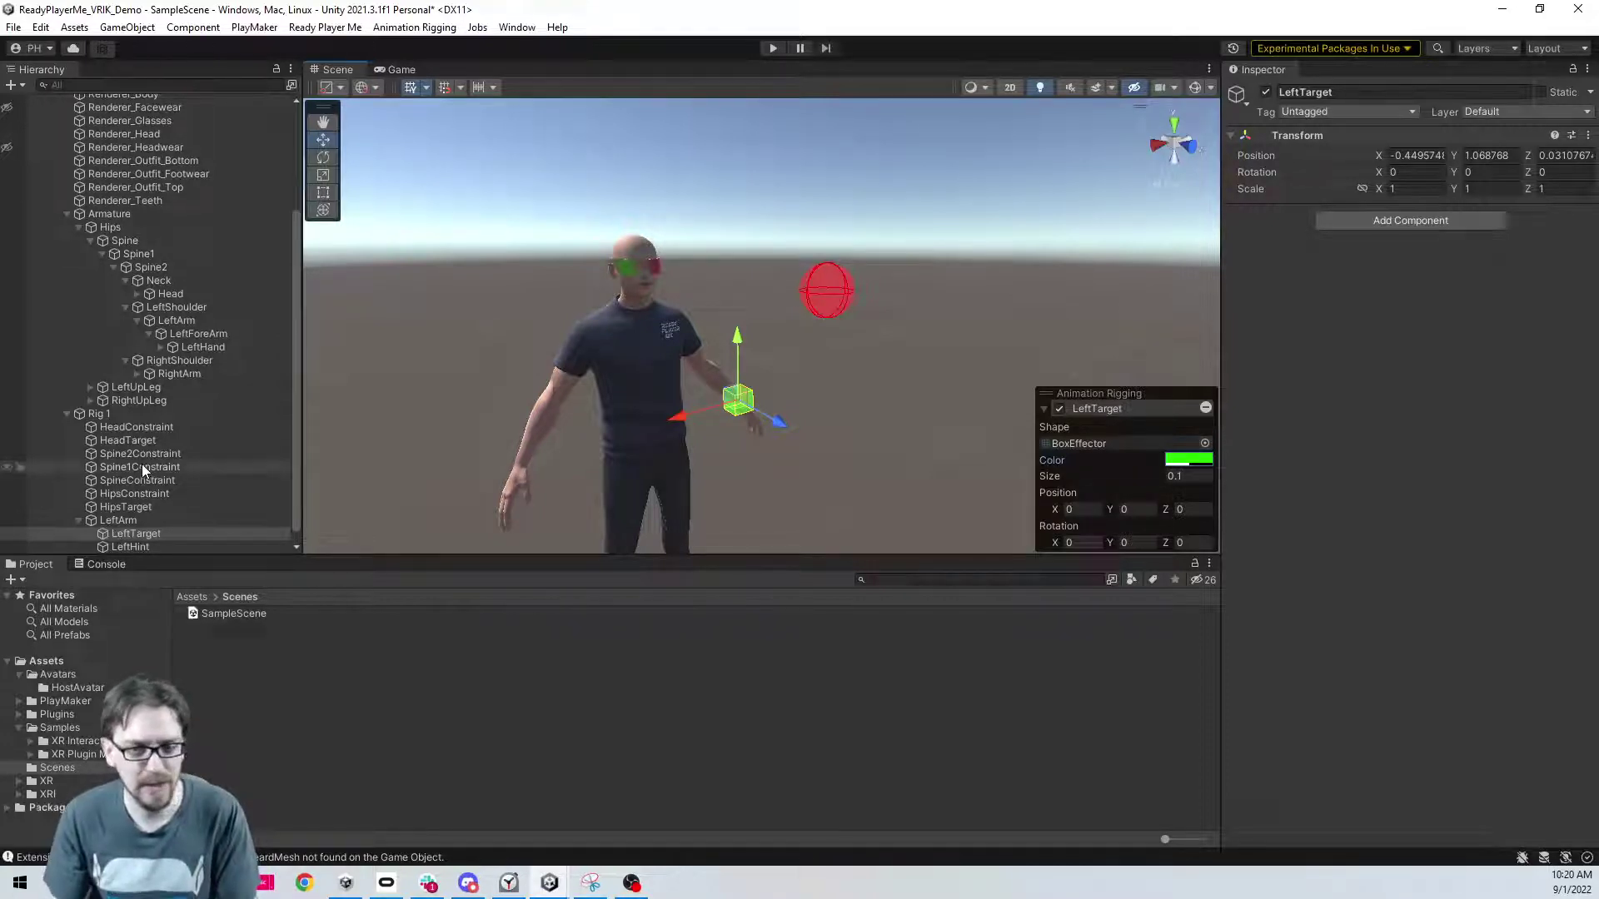
- Snap LeftHint to the LeftForeArm position with Animation Rigging's Align Position
click(163, 547)
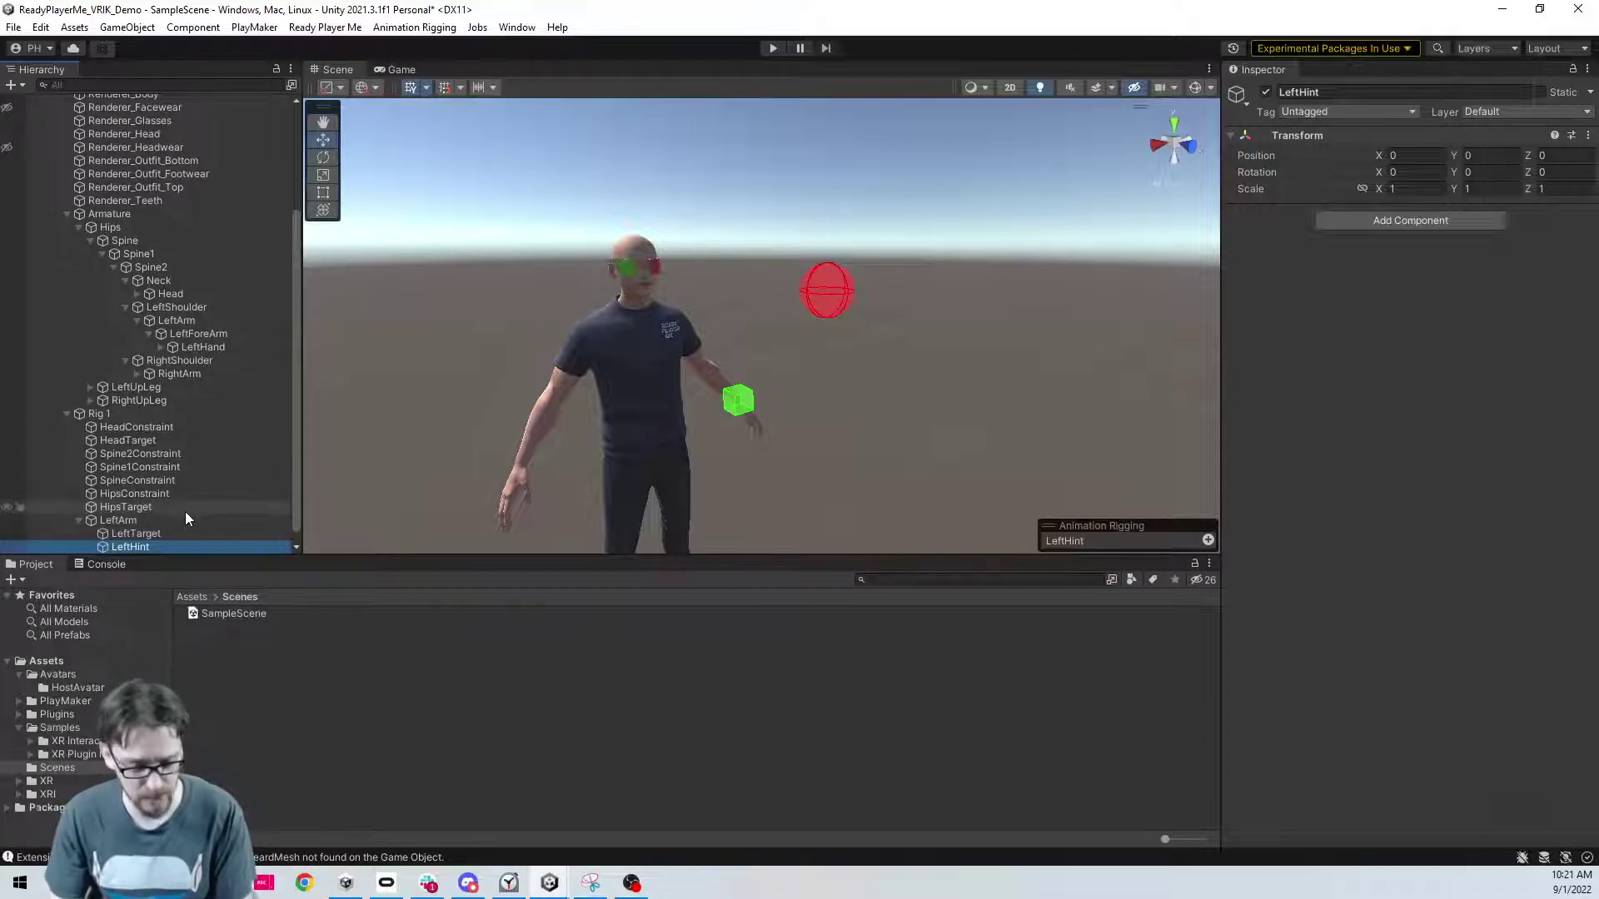
ctrl+click(213, 333)
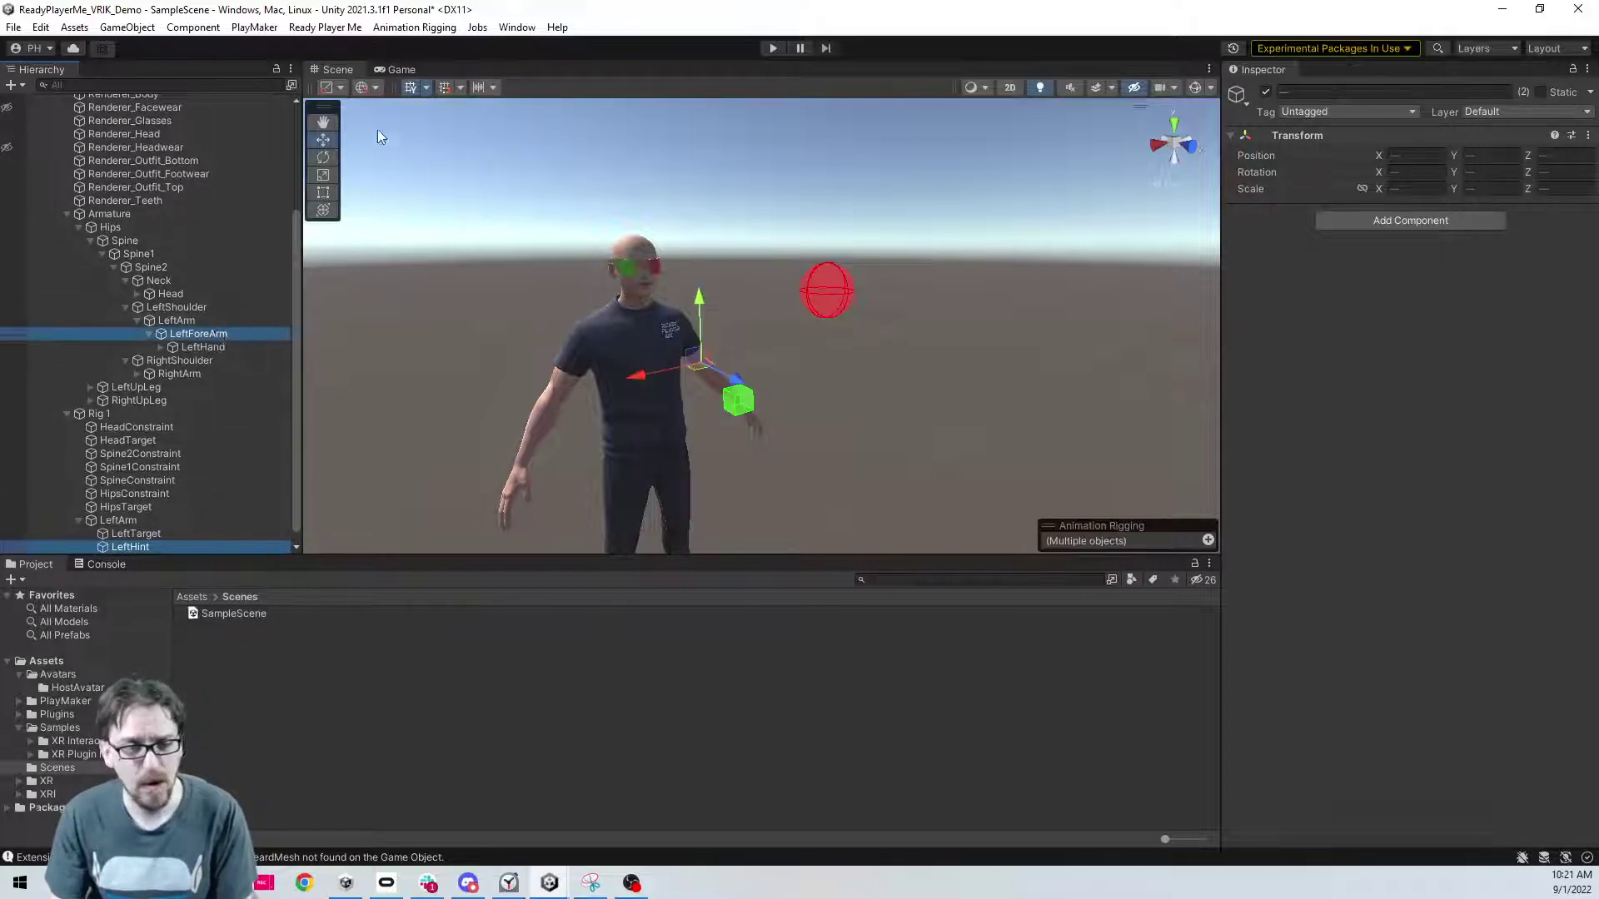
click(388, 29)
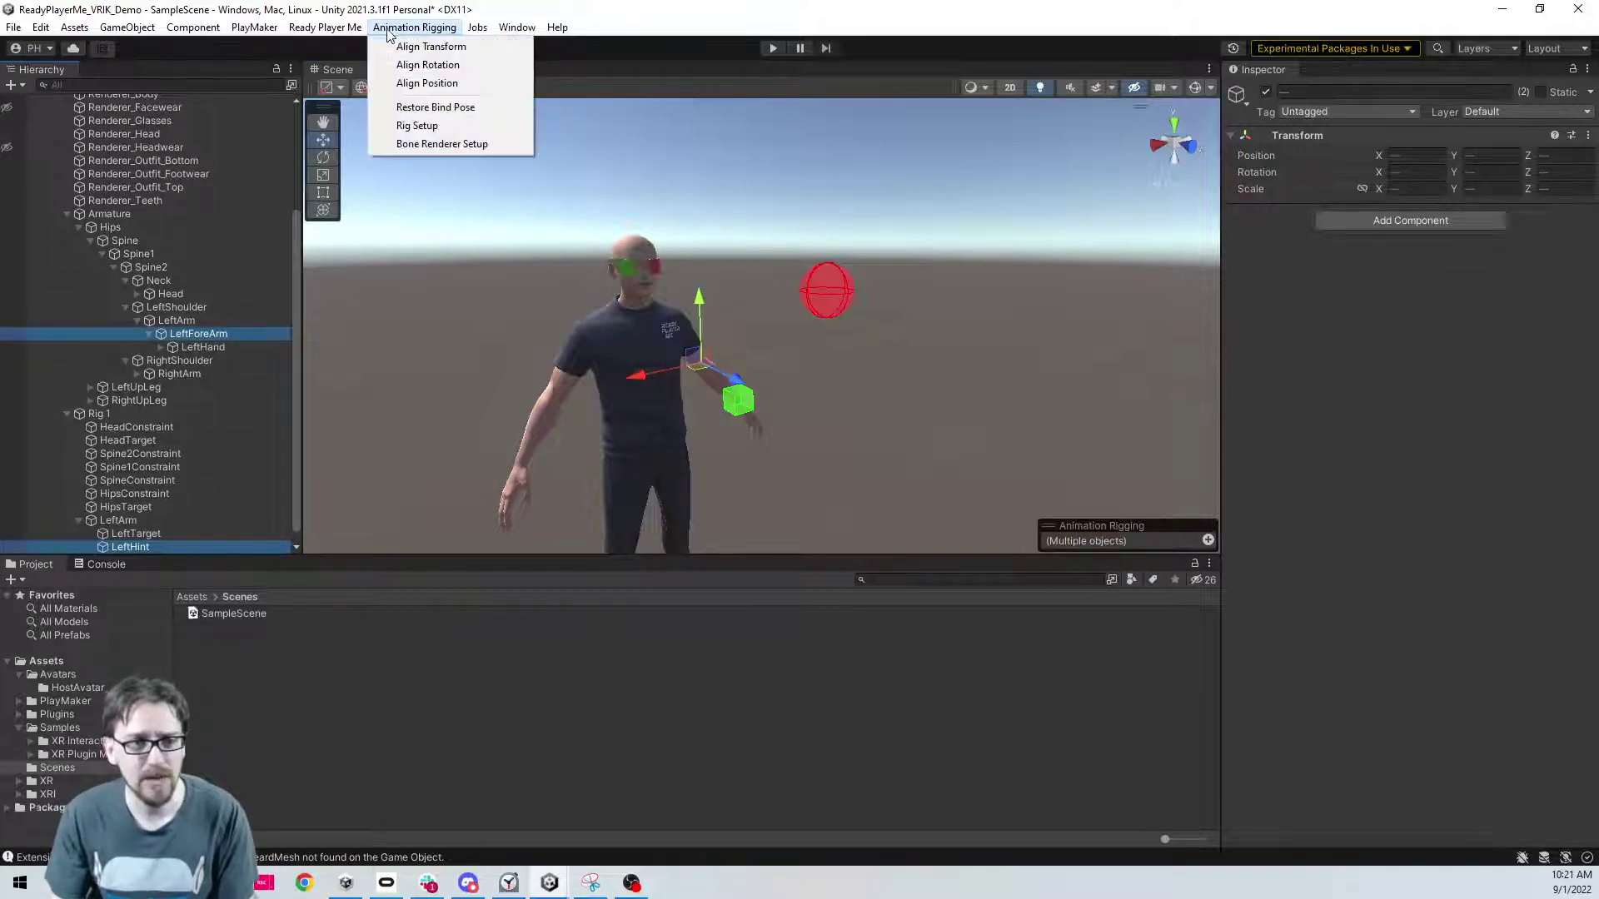
click(421, 83)
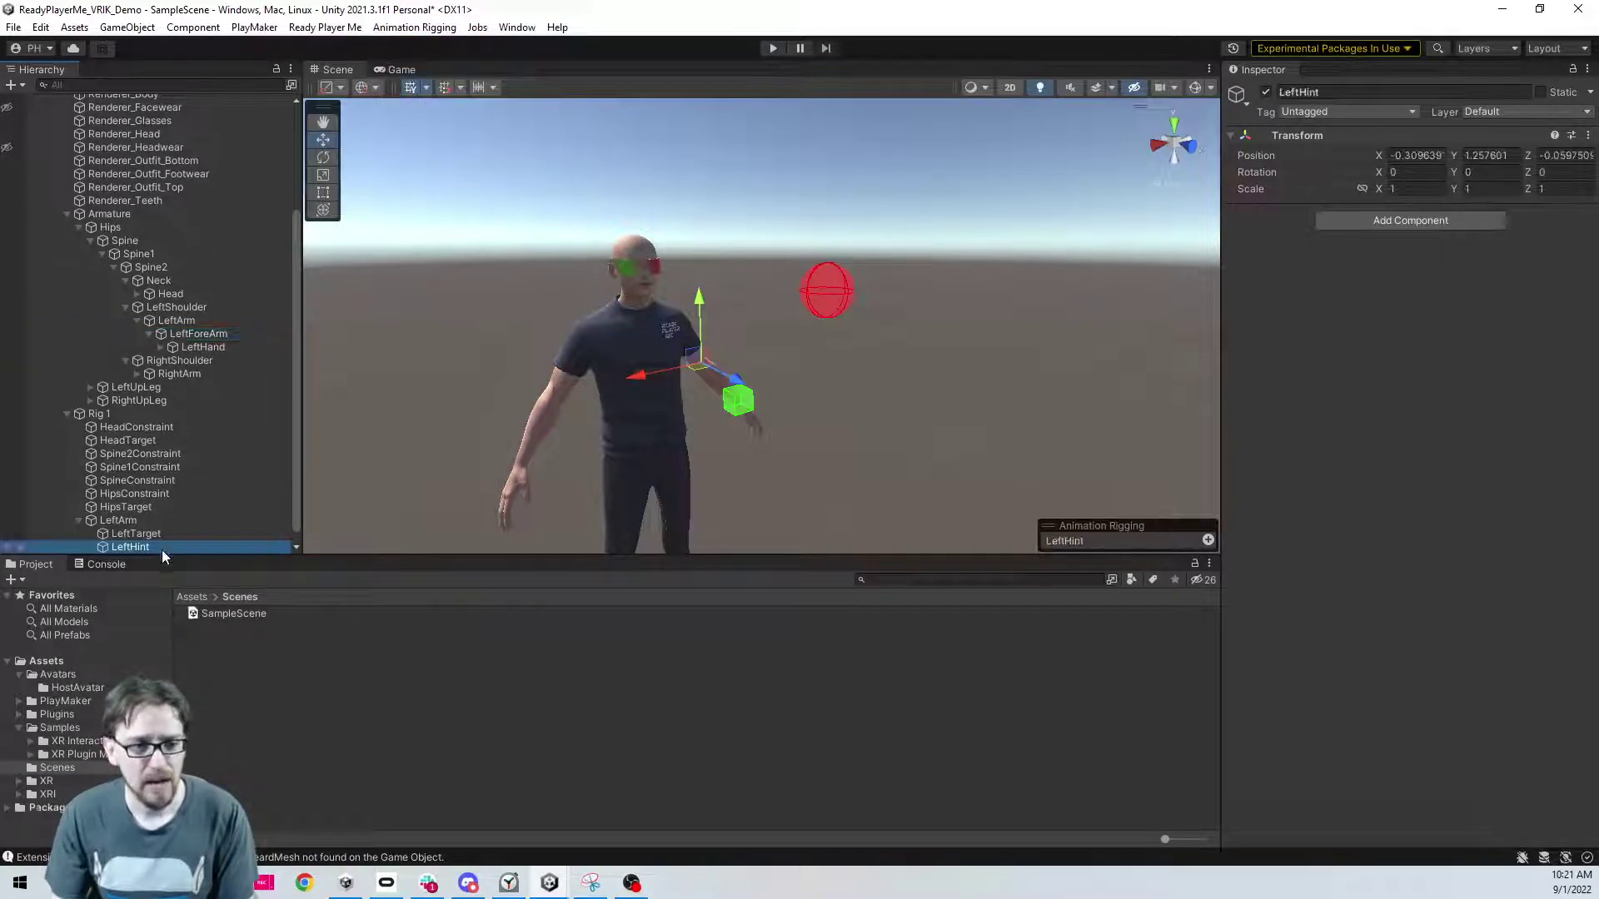
- Show LeftHint as a green box effector at the elbow
click(1207, 540)
click(1196, 461)
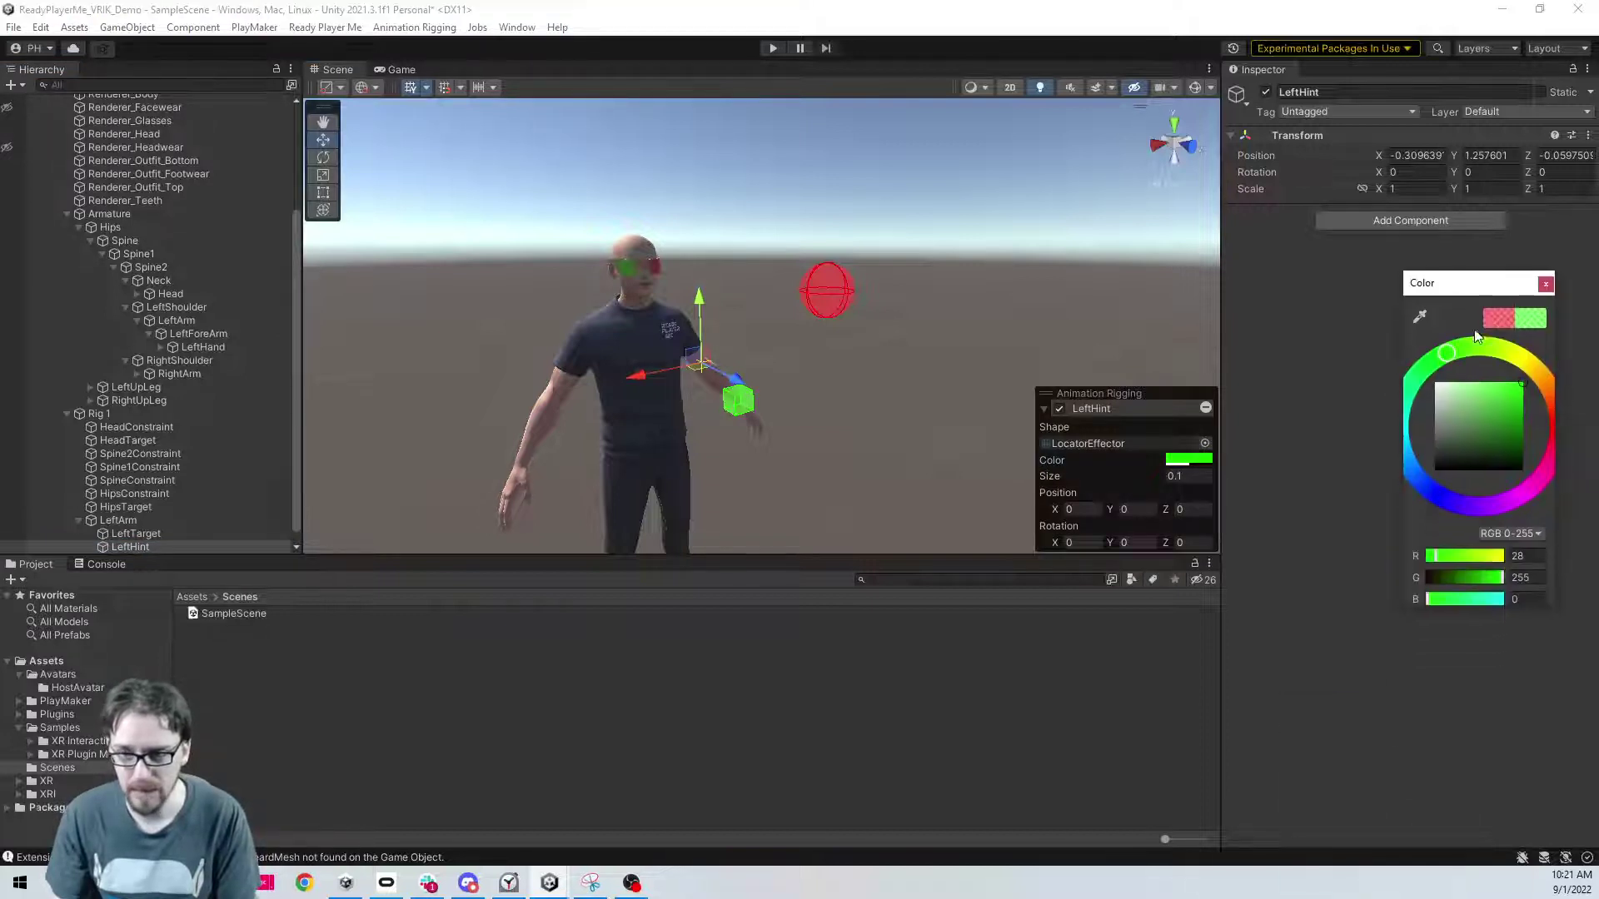
click(1545, 285)
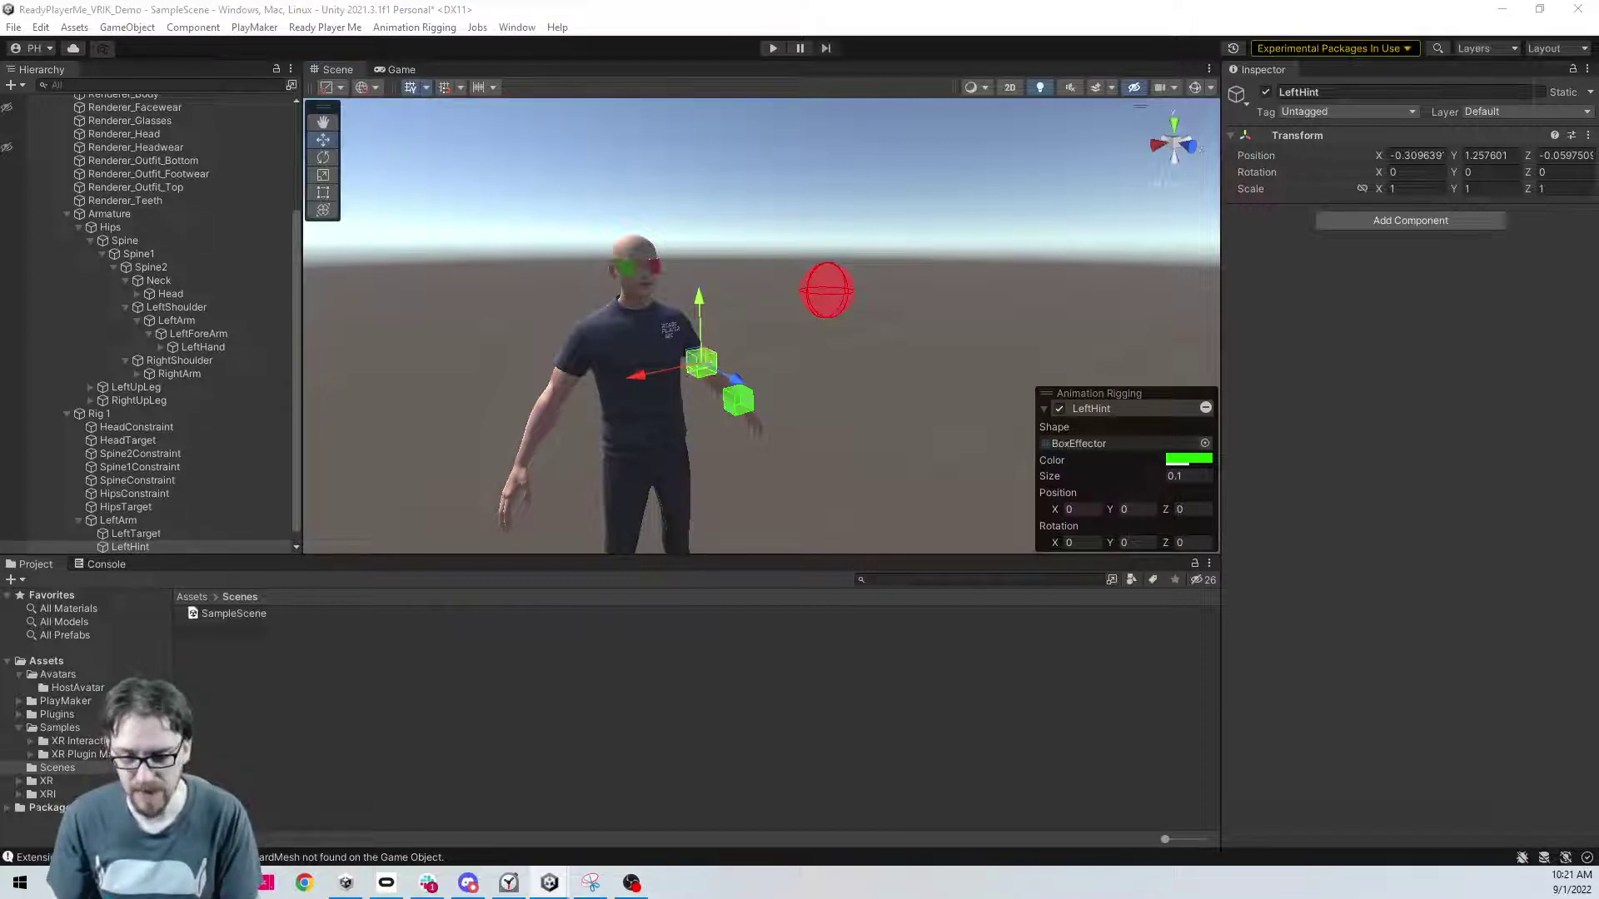
- Push LeftHint back behind the left elbow to Position Z -0.357
click(1450, 373)
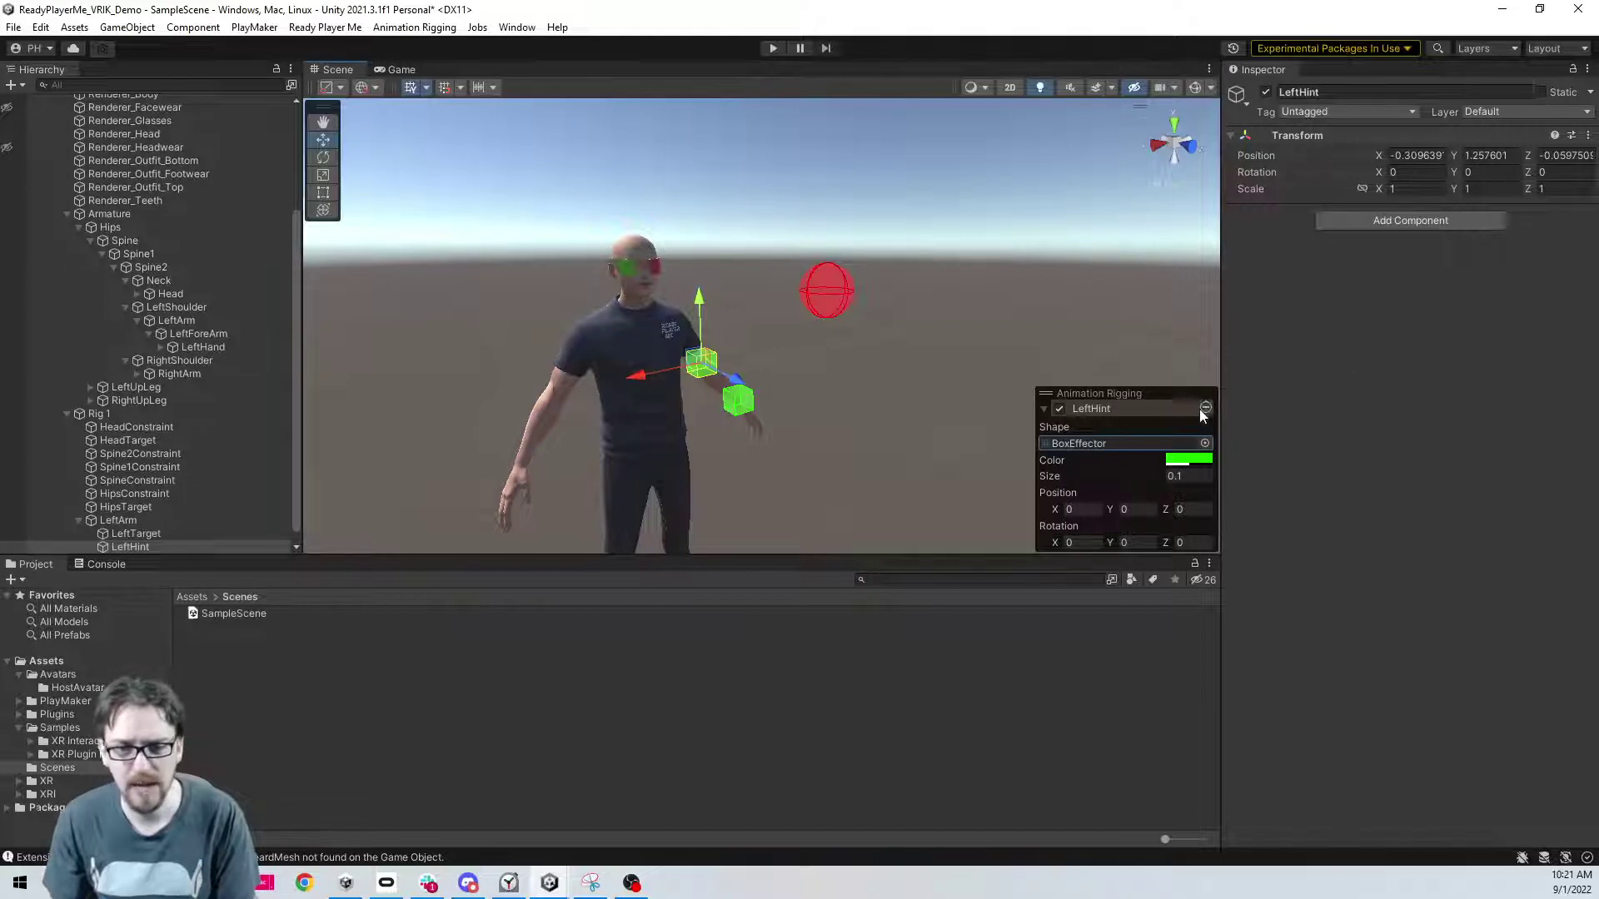
alt+drag(914, 382, 328, 346)
scroll(316, 348, up, 5)
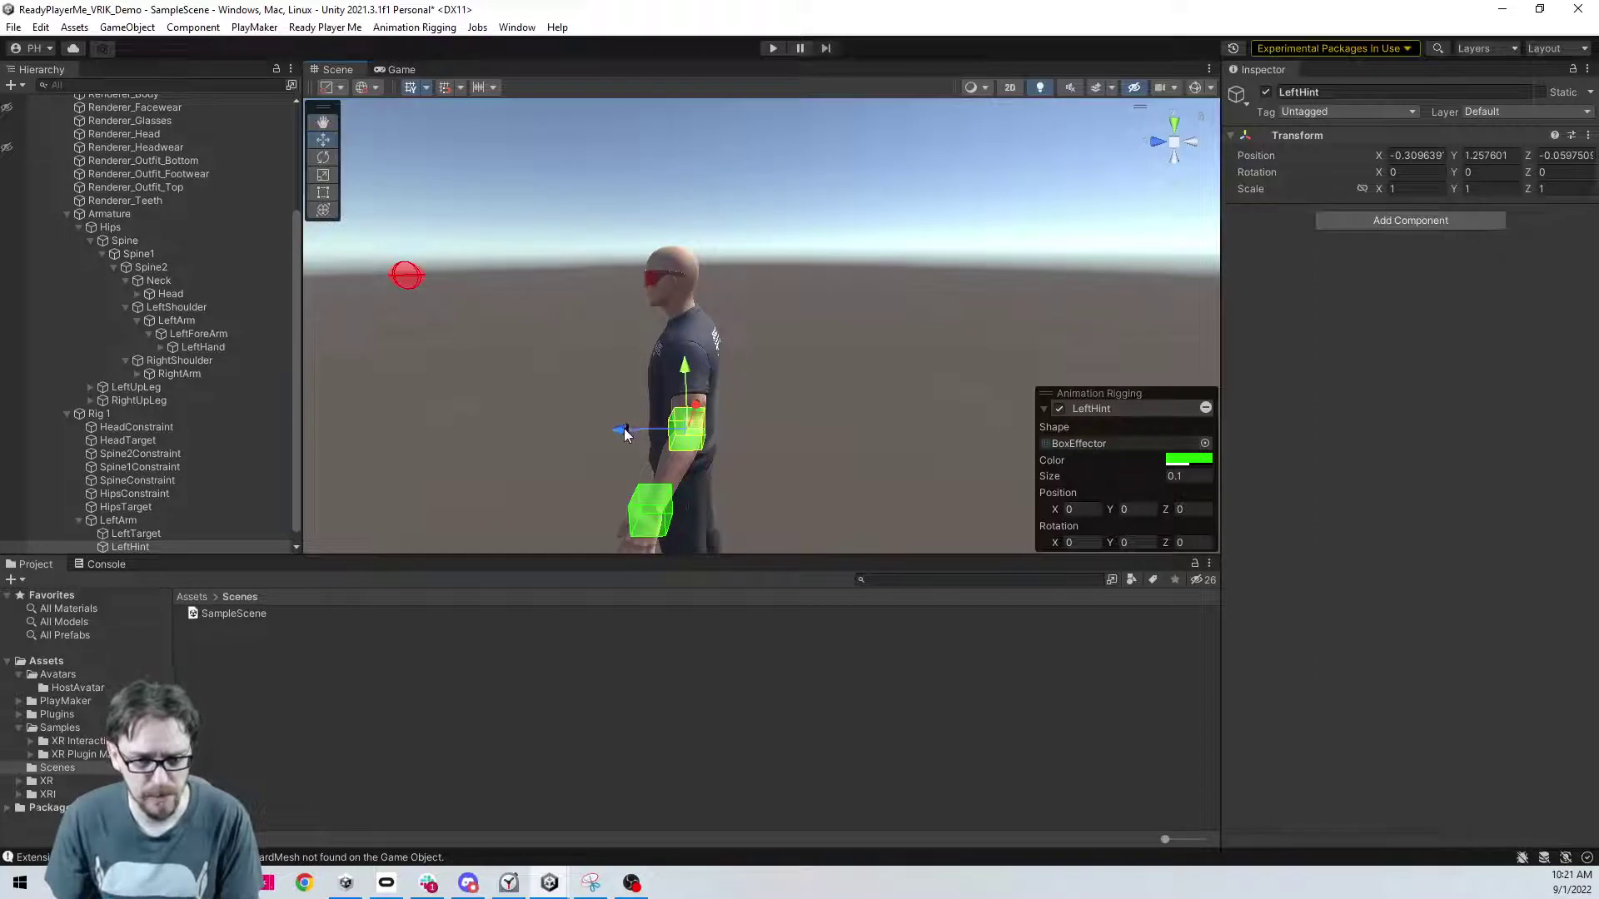
drag(625, 435, 719, 442)
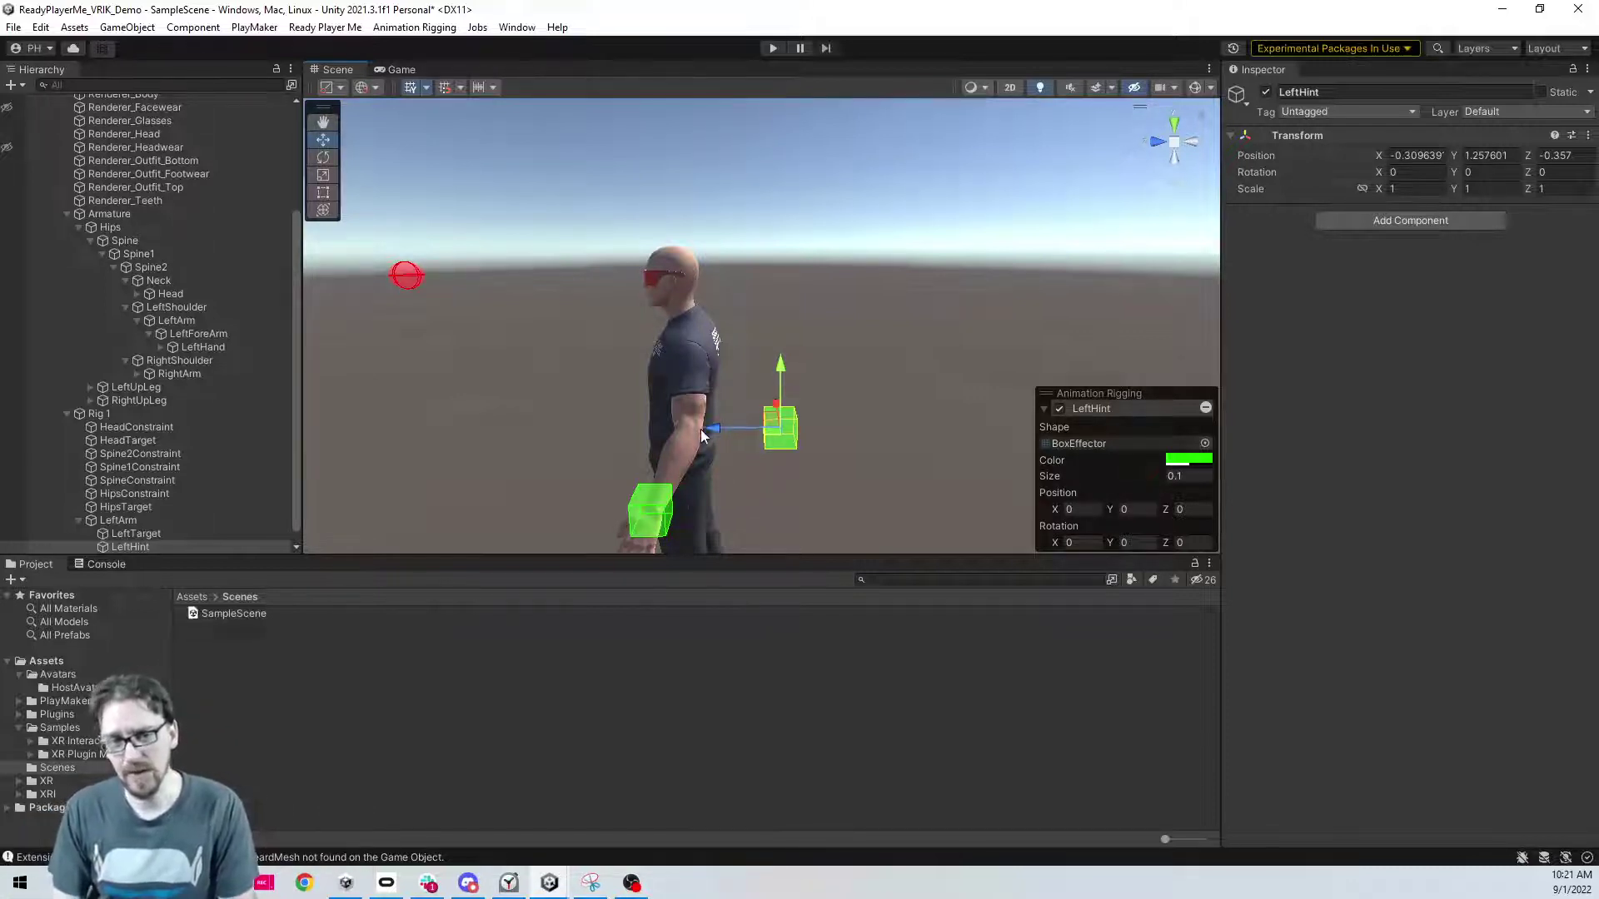
alt+drag(691, 428, 841, 401)
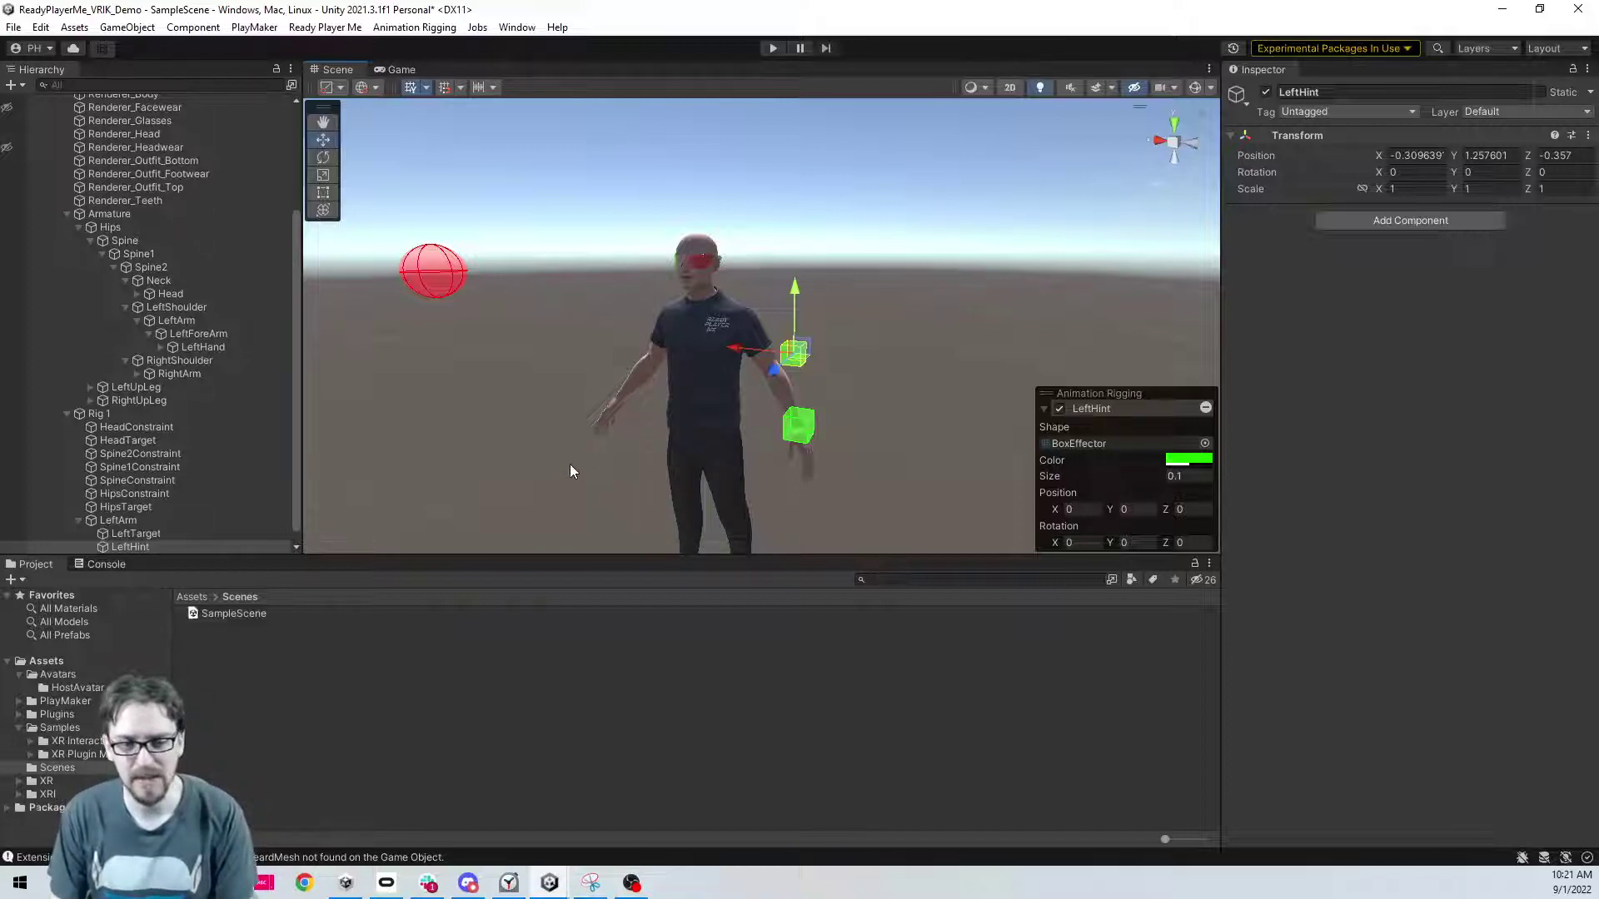
alt+drag(568, 463, 582, 500)
drag(297, 412, 288, 448)
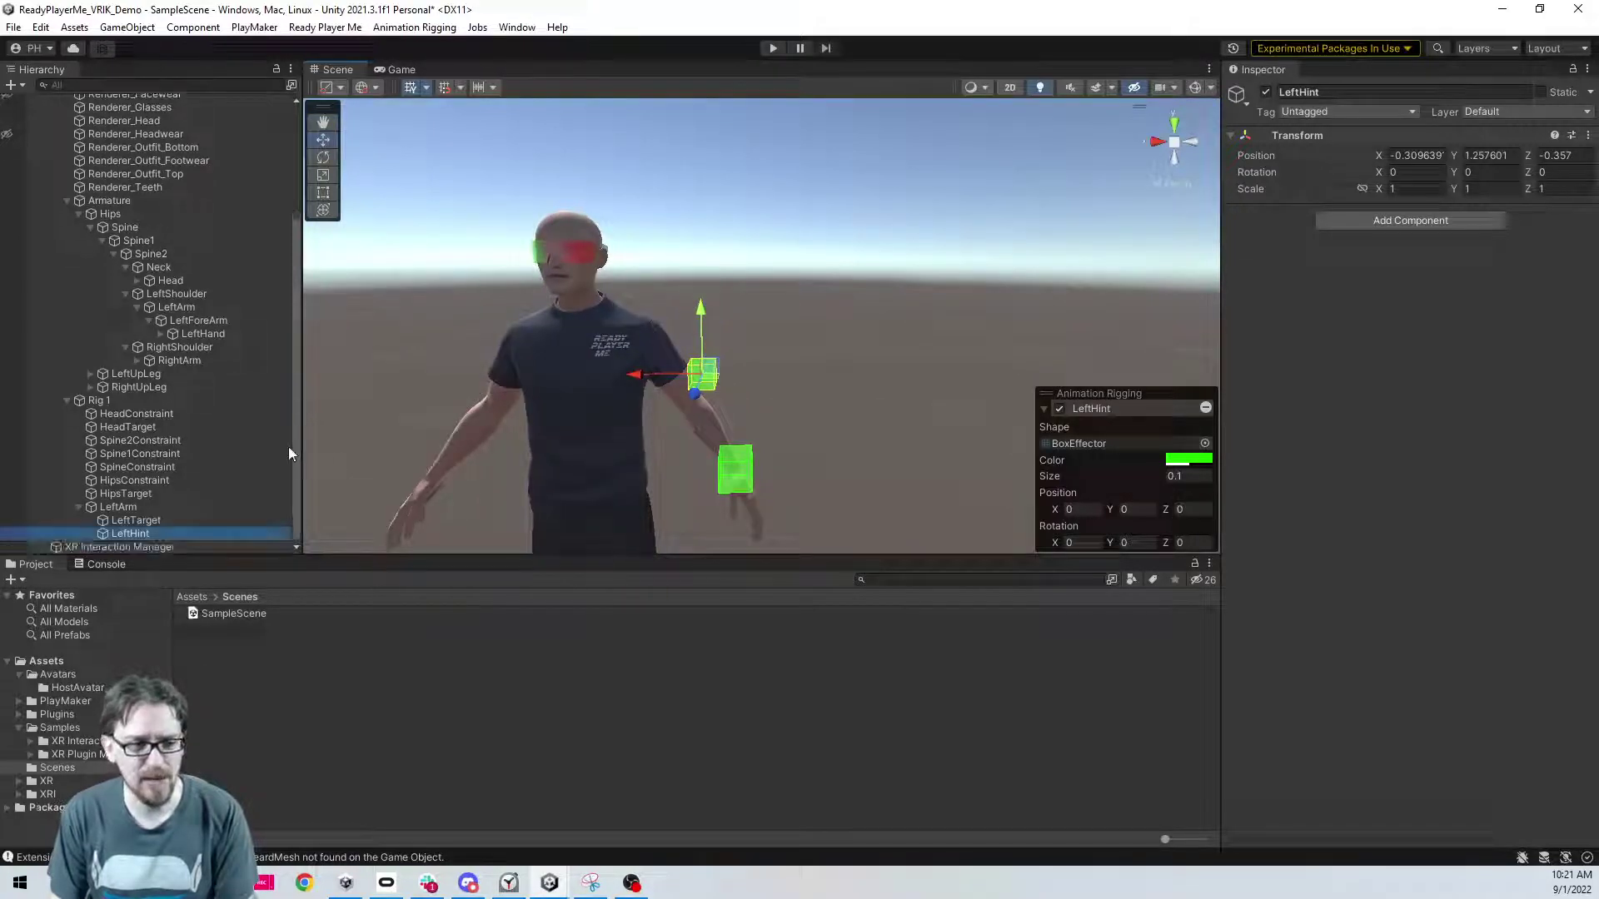
- Duplicate the LeftArm rig and name the copy RightArm
click(78, 508)
click(91, 533)
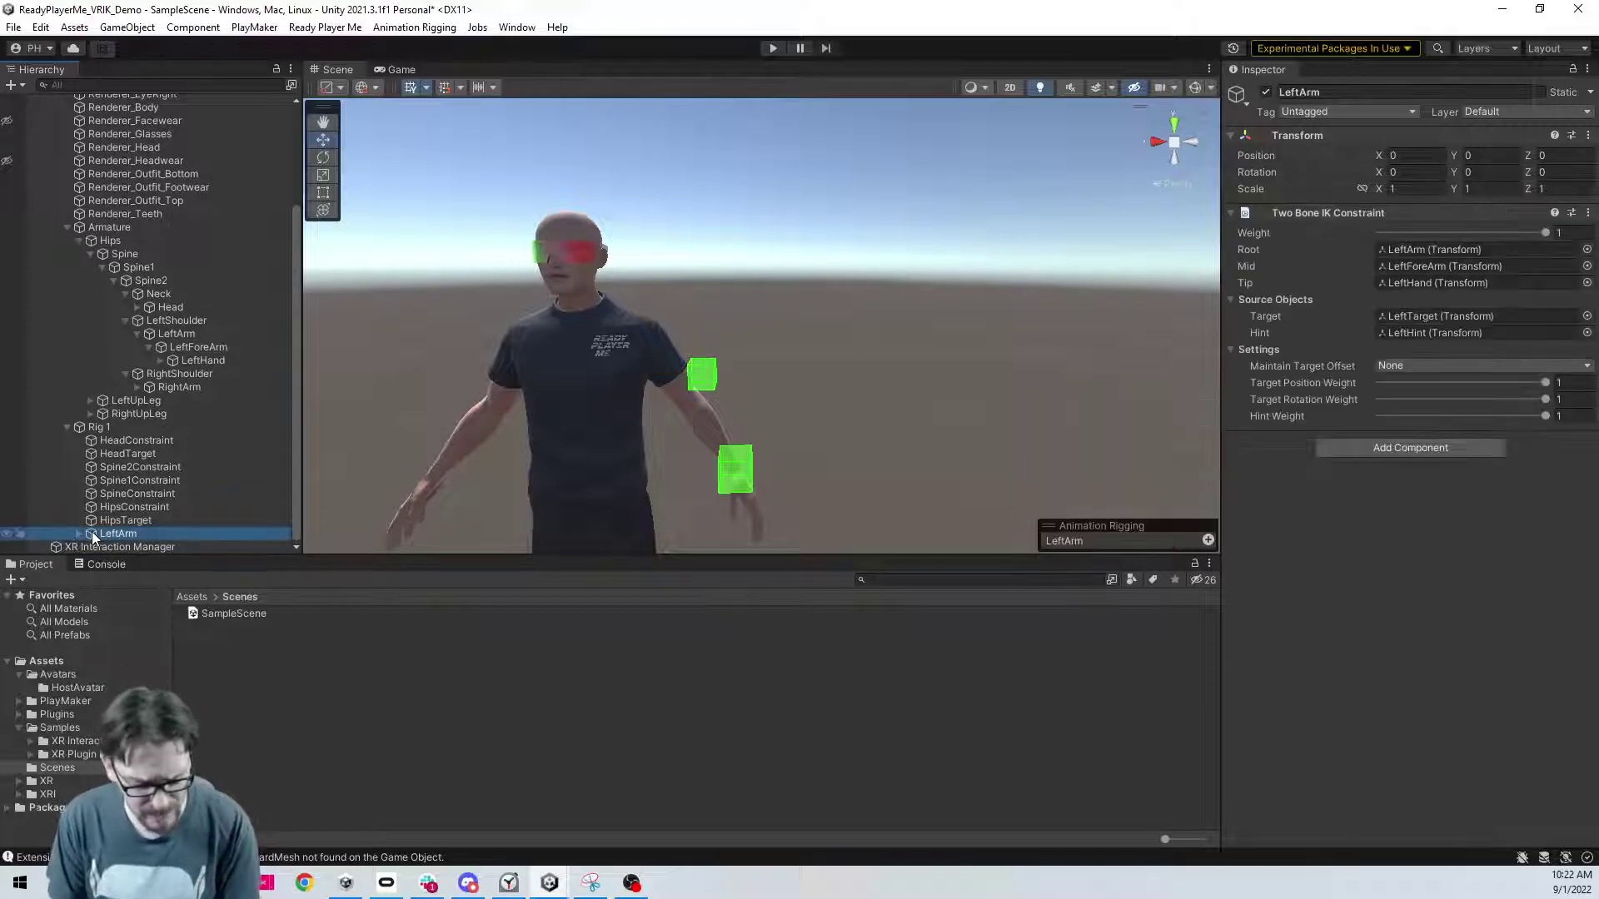
key(ctrl+d)
key(F2)
text(RightArm)
key(Return)
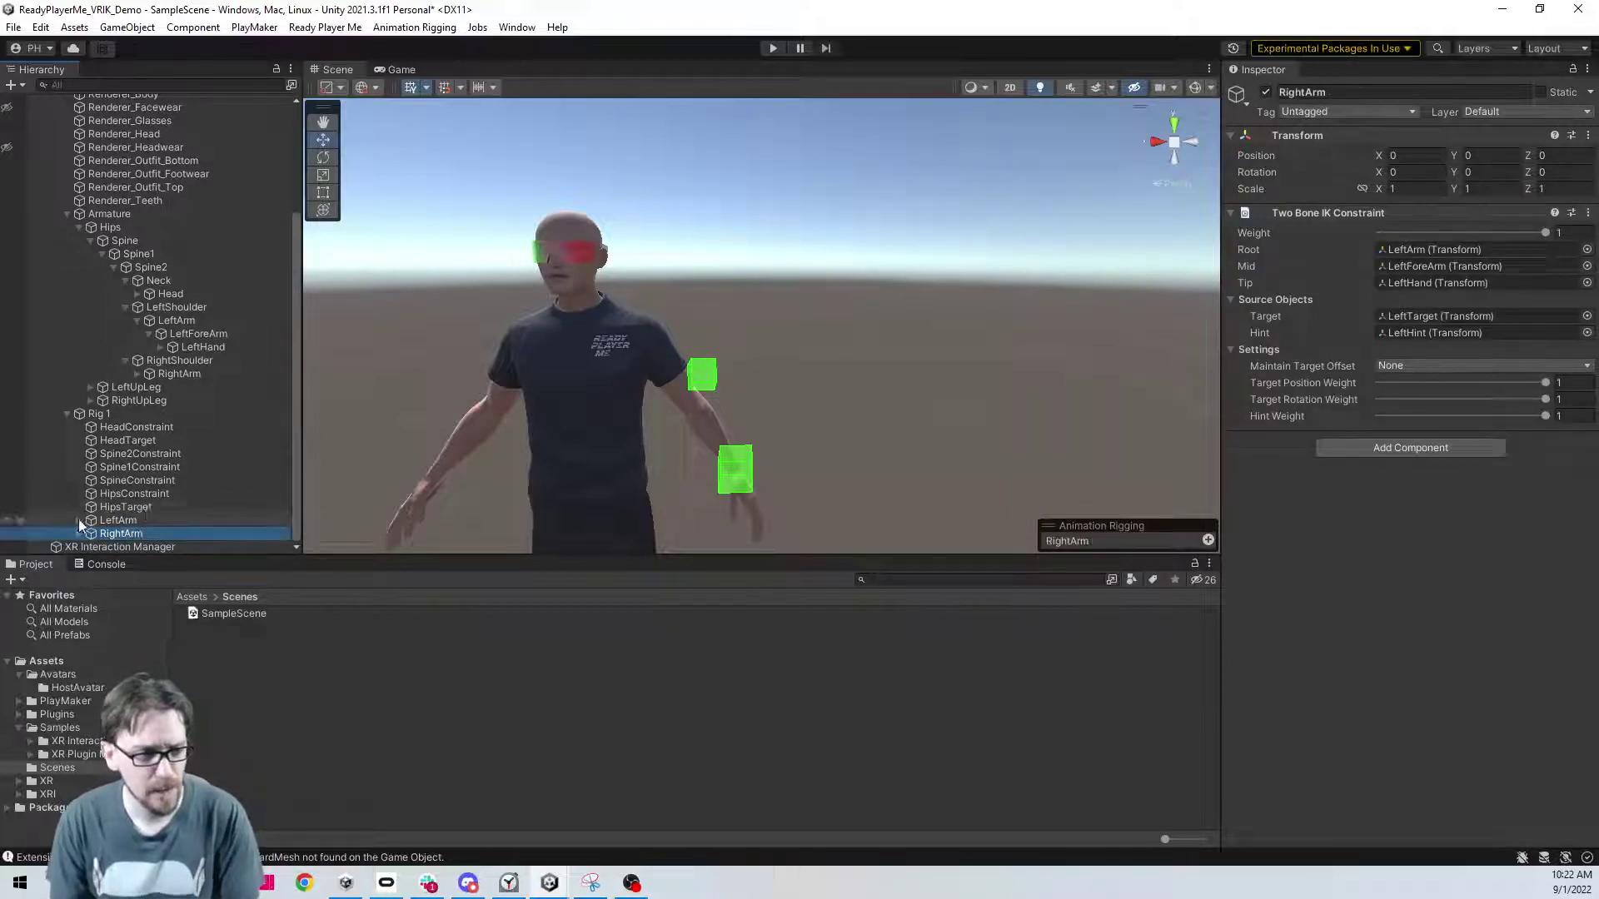
- Rename RightArm's copied children to RightTarget and RightHint
click(78, 534)
click(112, 547)
key(F2)
text(RightTarget)
key(Return)
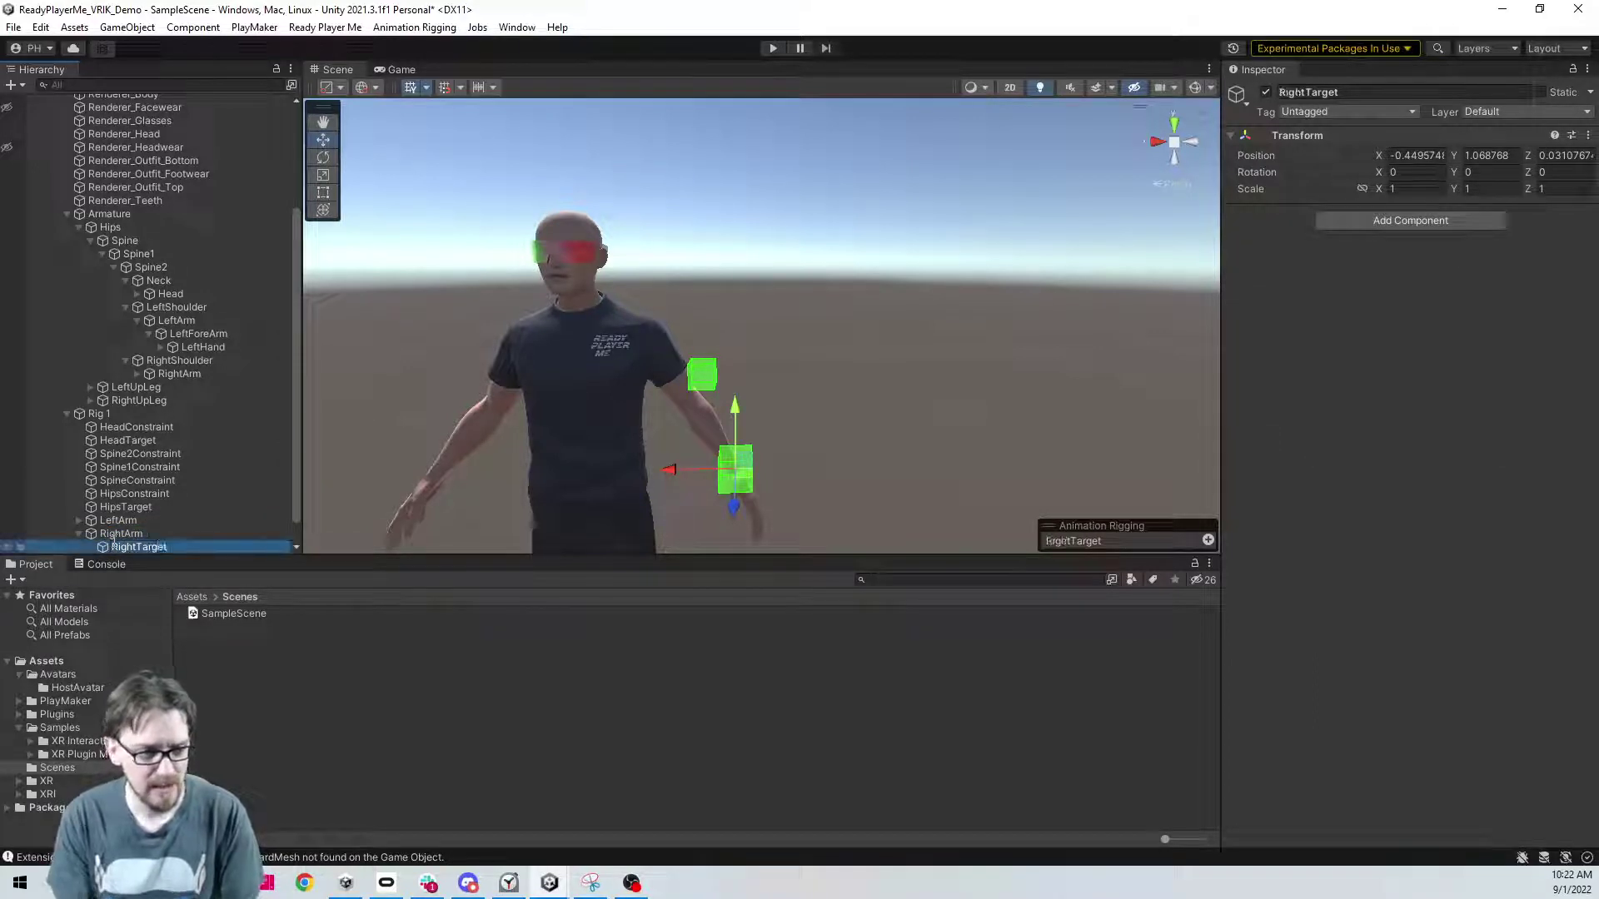
key(Down)
key(F2)
text(RightHint)
key(Return)
- Assign the RightArm, RightForeArm and RightHand bones as Root, Mid and Tip
click(122, 517)
drag(181, 360, 1431, 247)
click(138, 361)
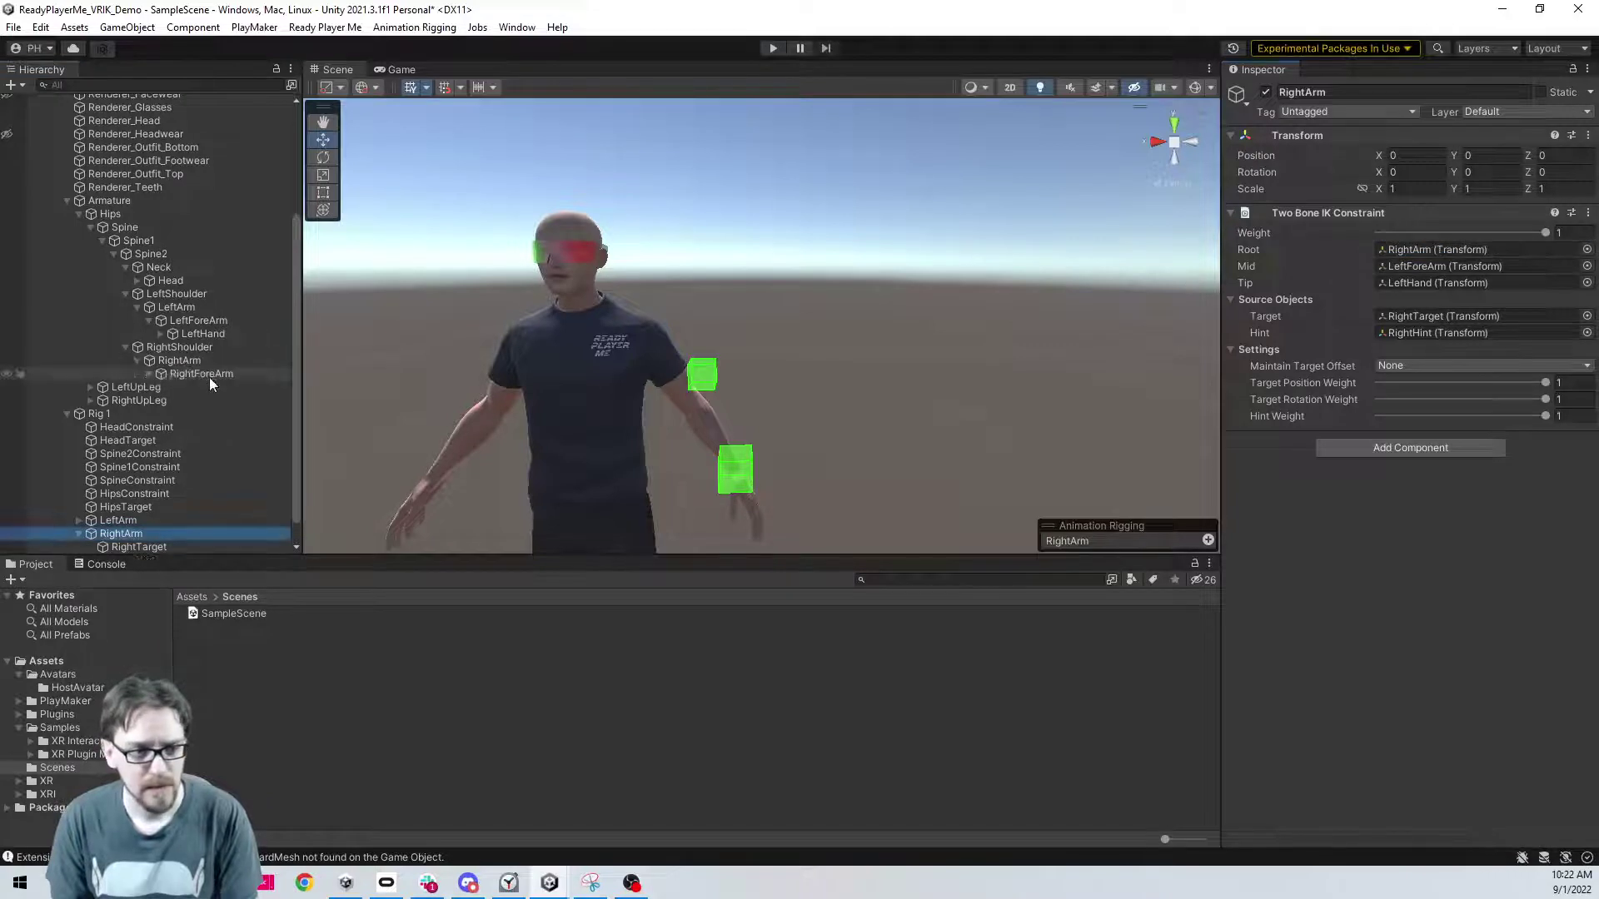
drag(208, 374, 1432, 267)
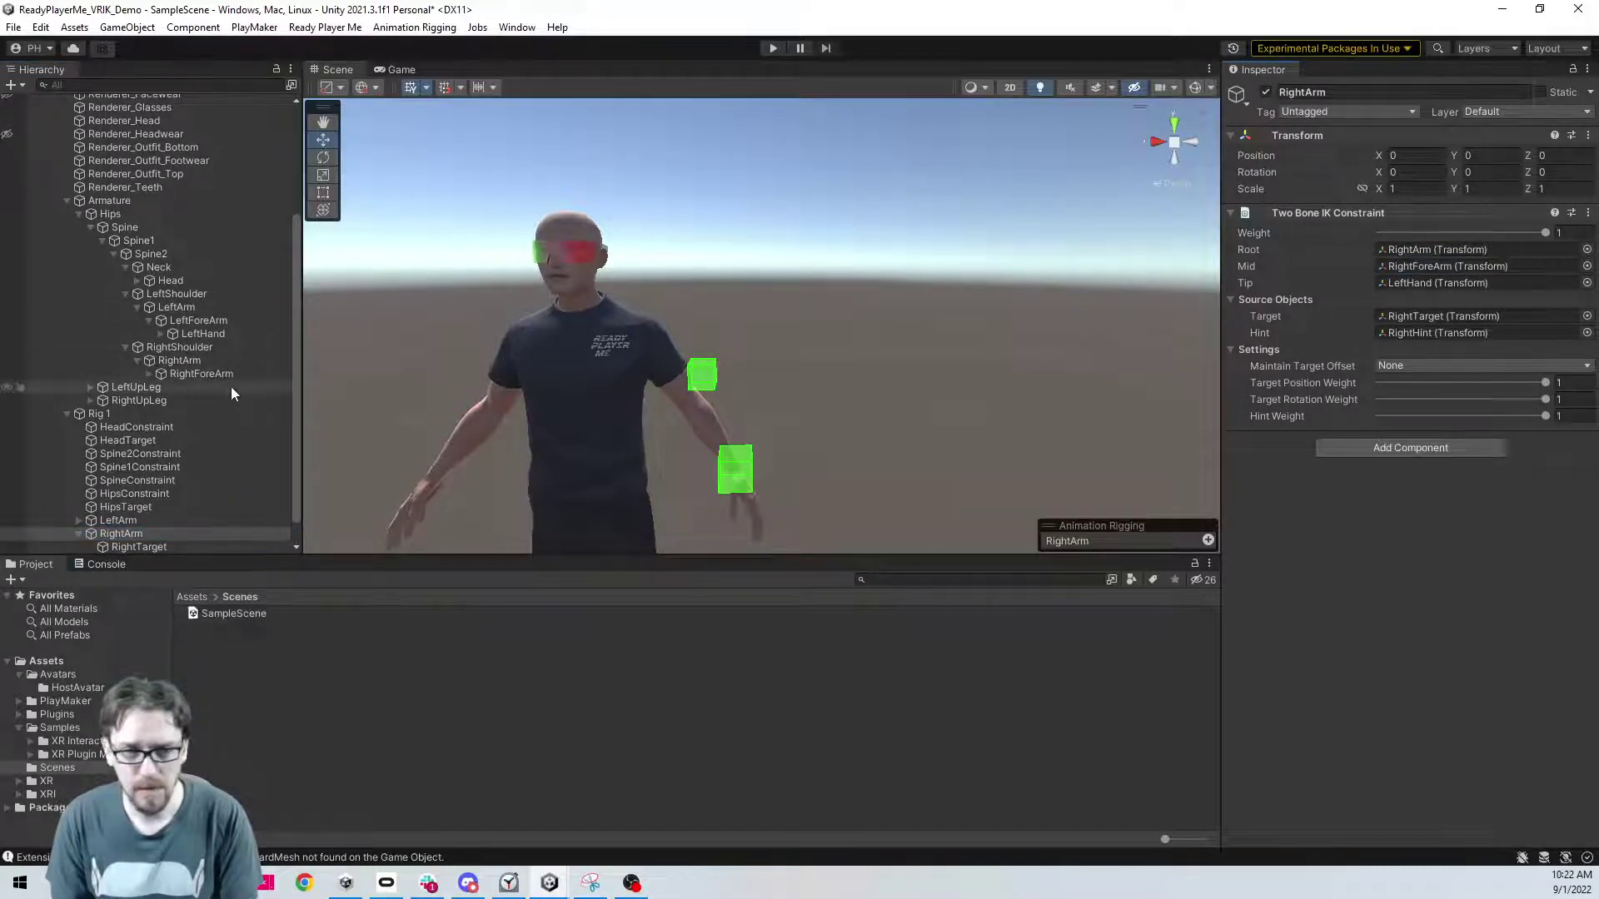
click(151, 374)
drag(197, 387, 1430, 278)
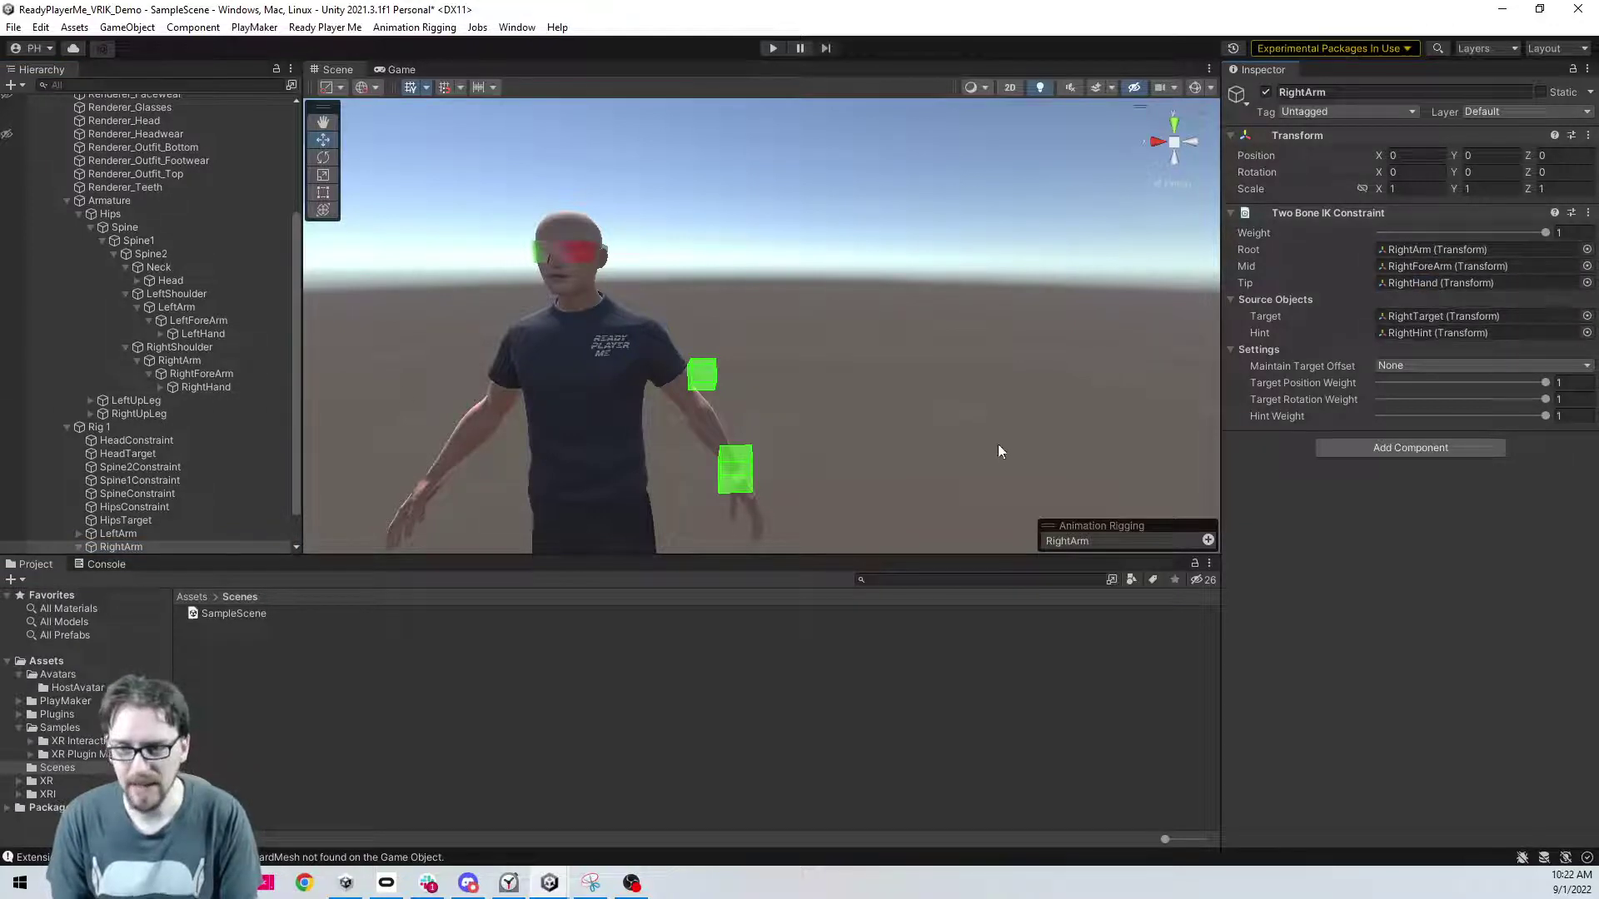
scroll(72, 412, down, 2)
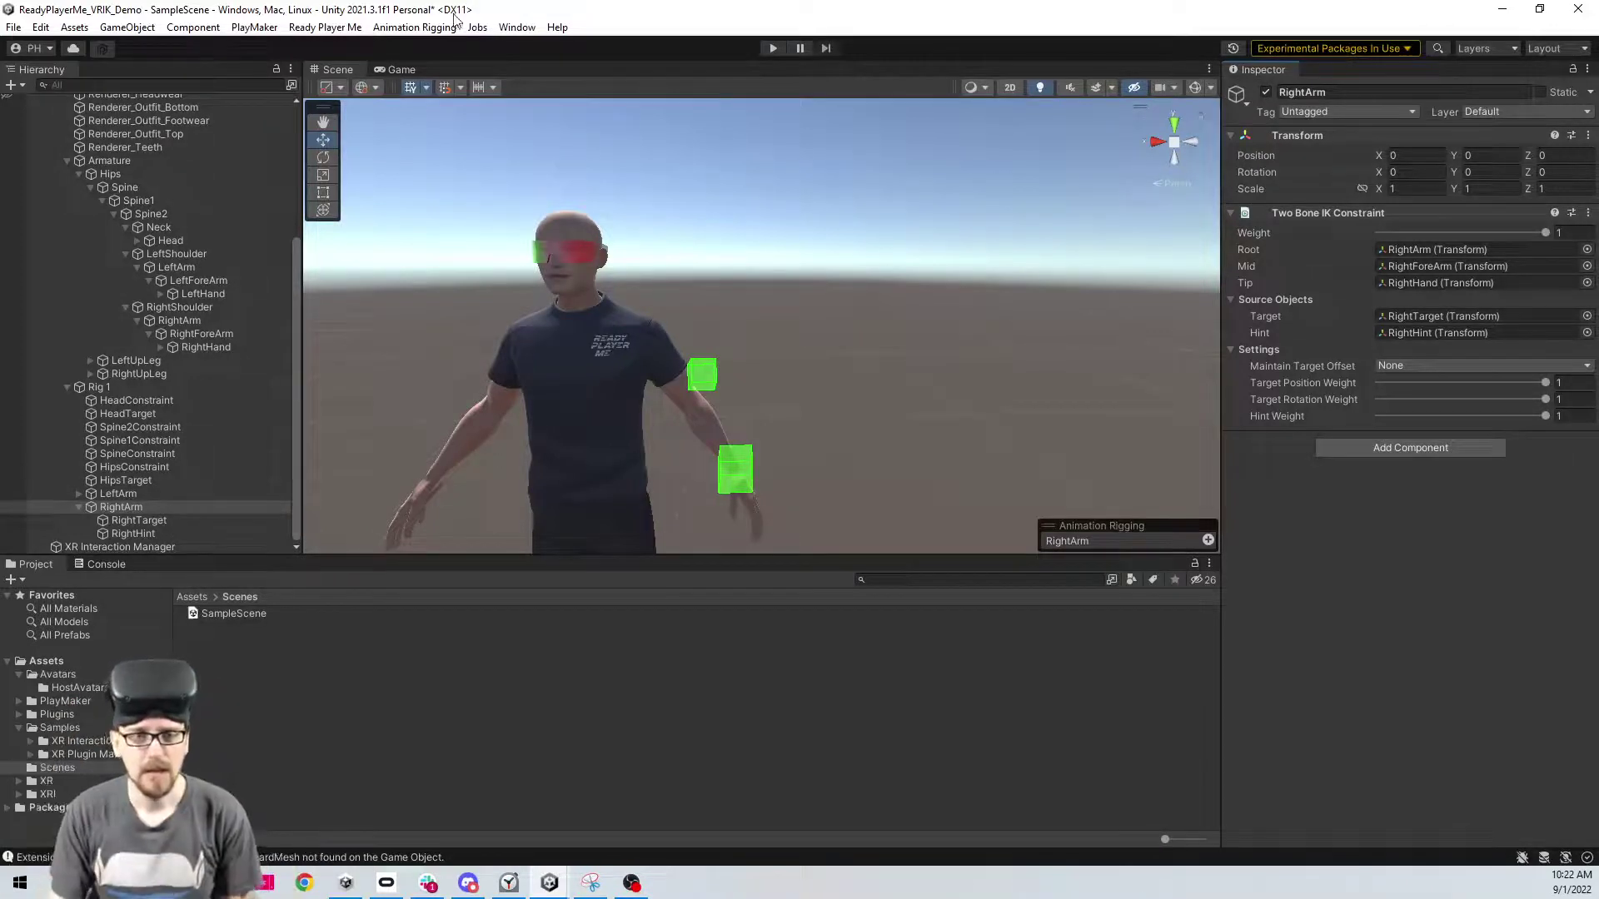
- Enter Play mode to test the arm rig and check the Console for errors
click(771, 48)
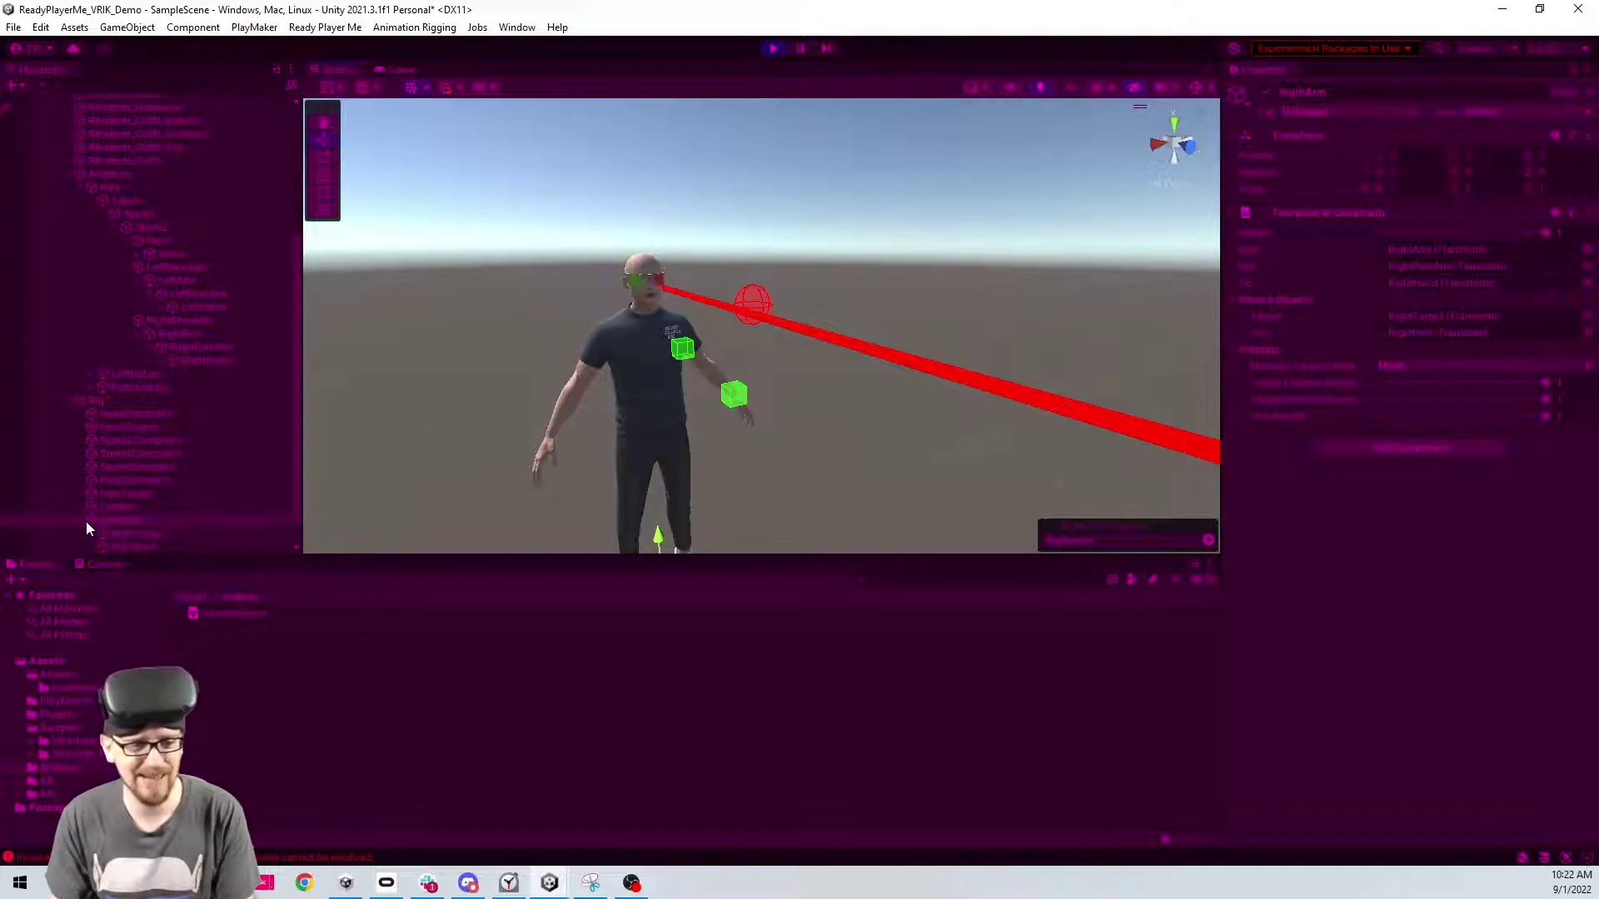
click(102, 564)
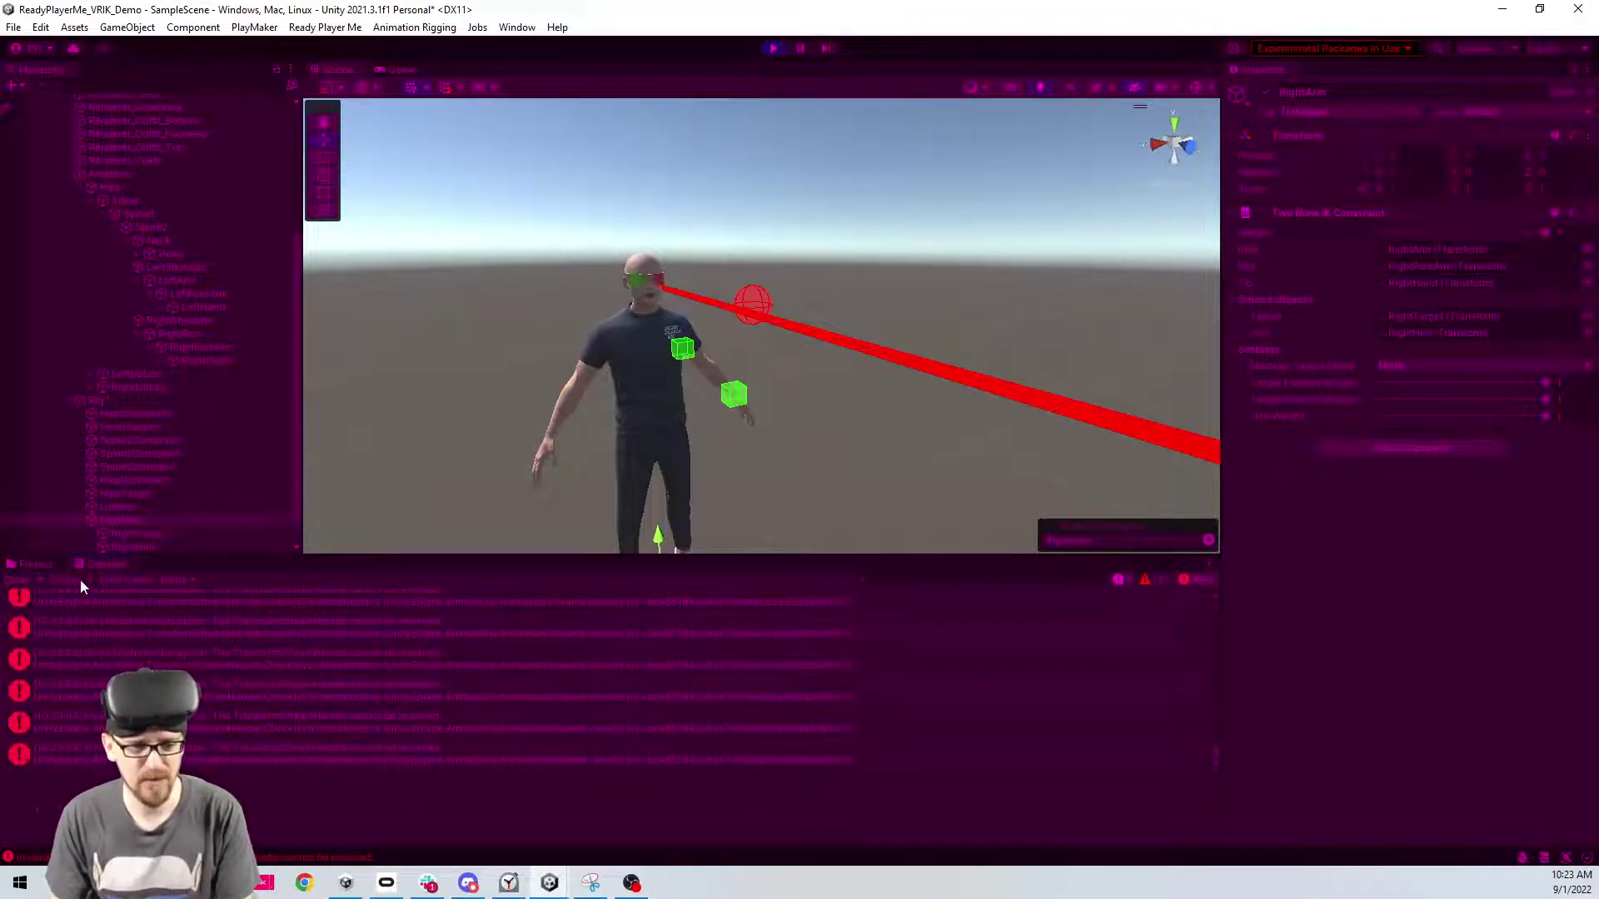
click(25, 564)
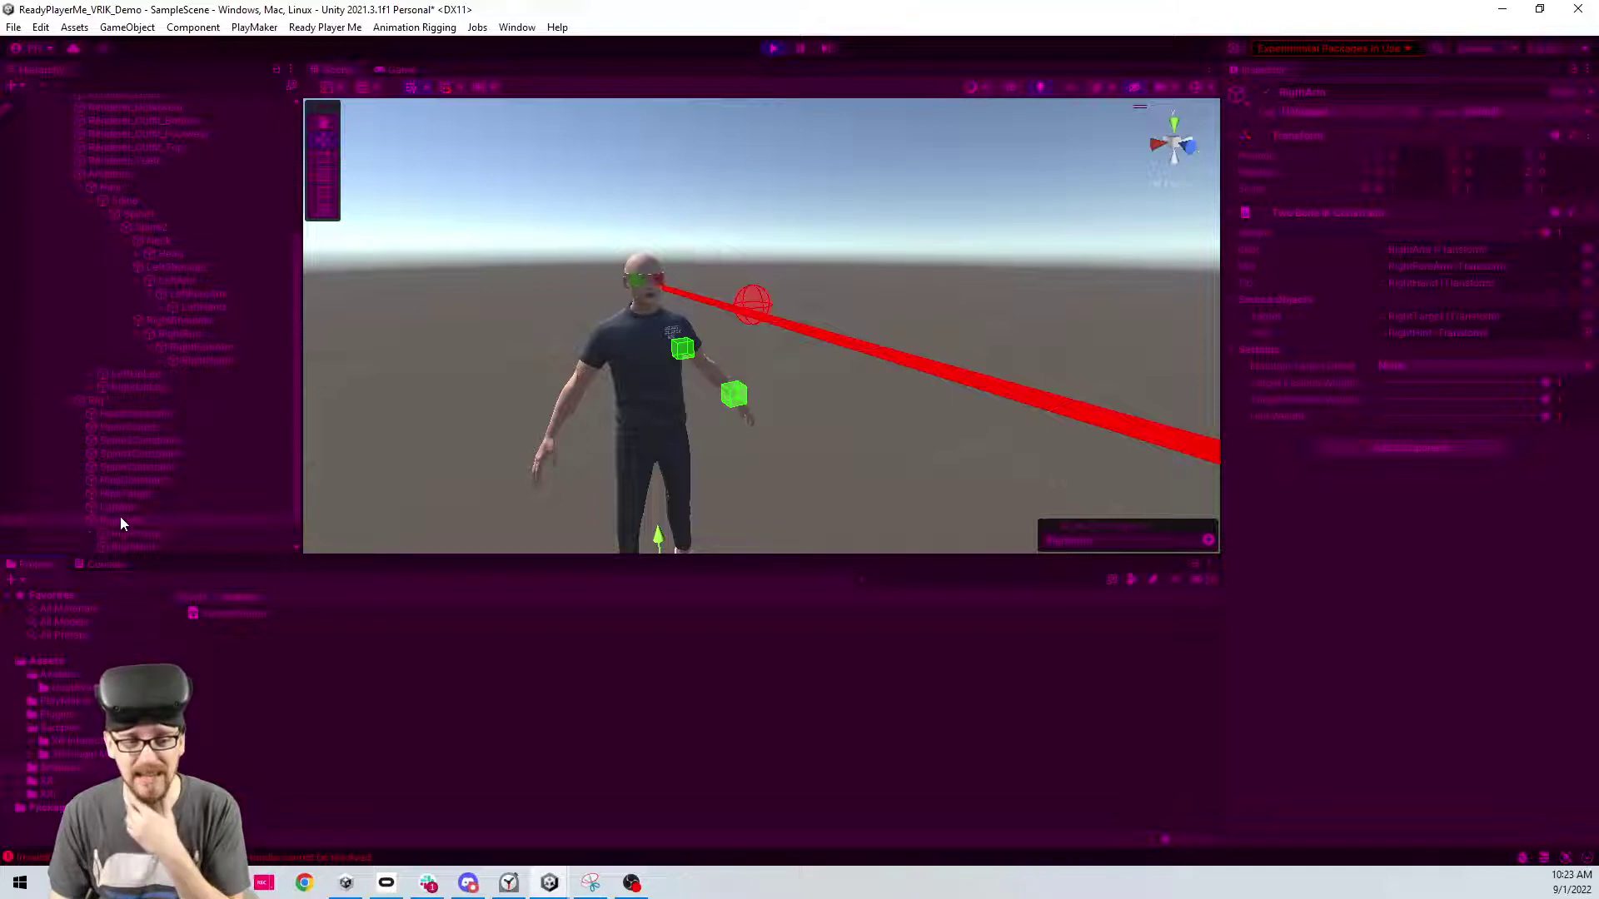
- Stop Play mode, restart it, and return to the Scene view
click(770, 48)
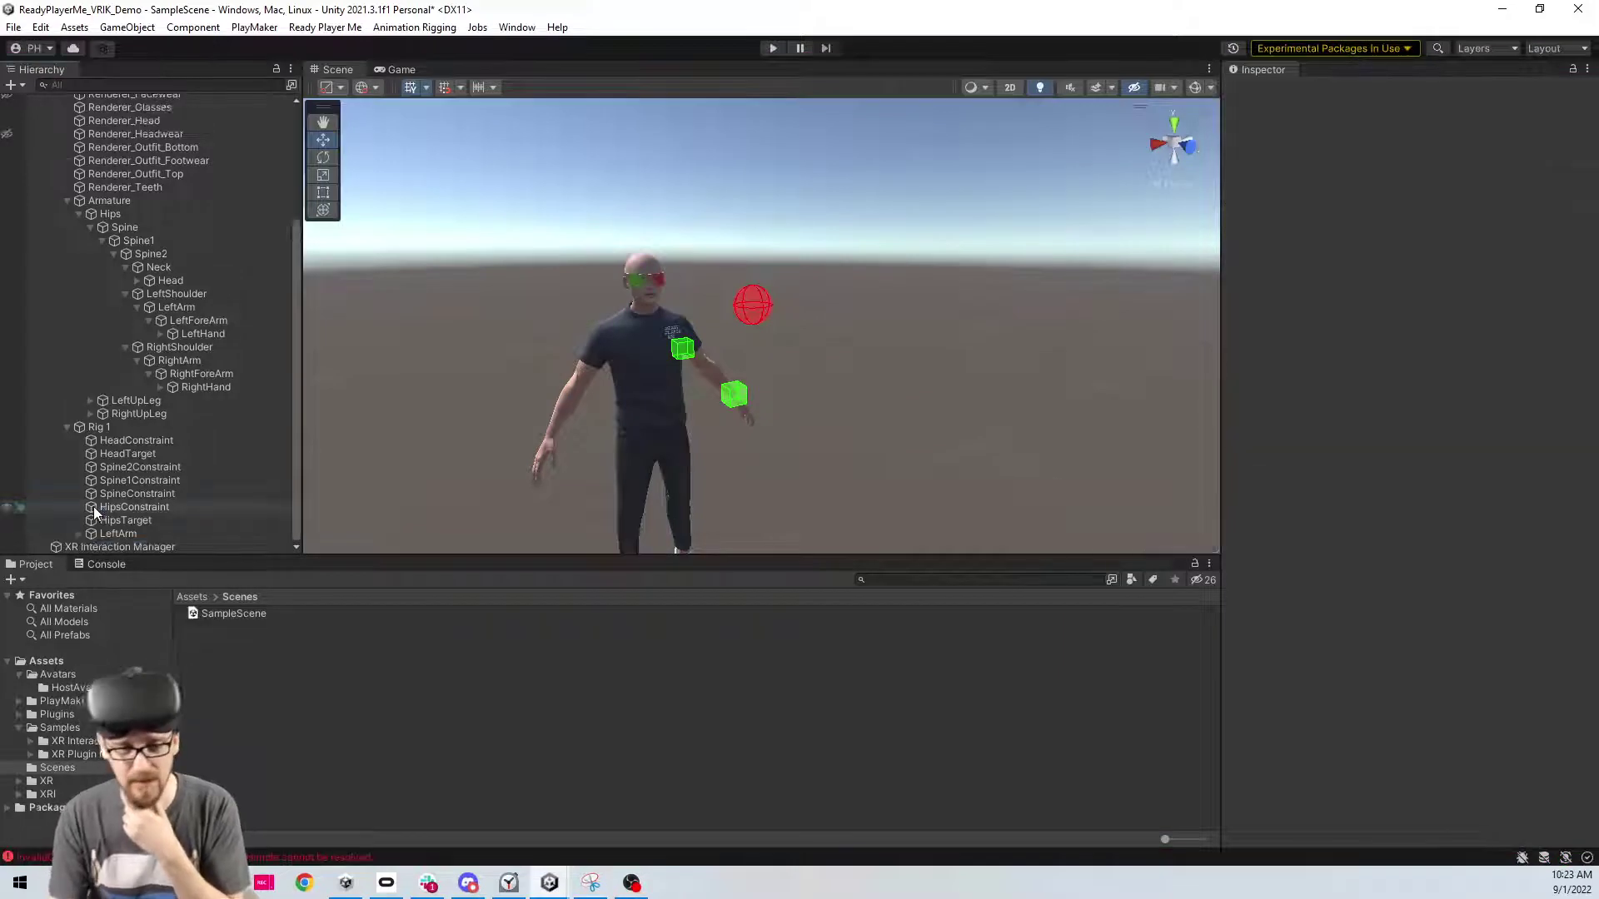
click(771, 48)
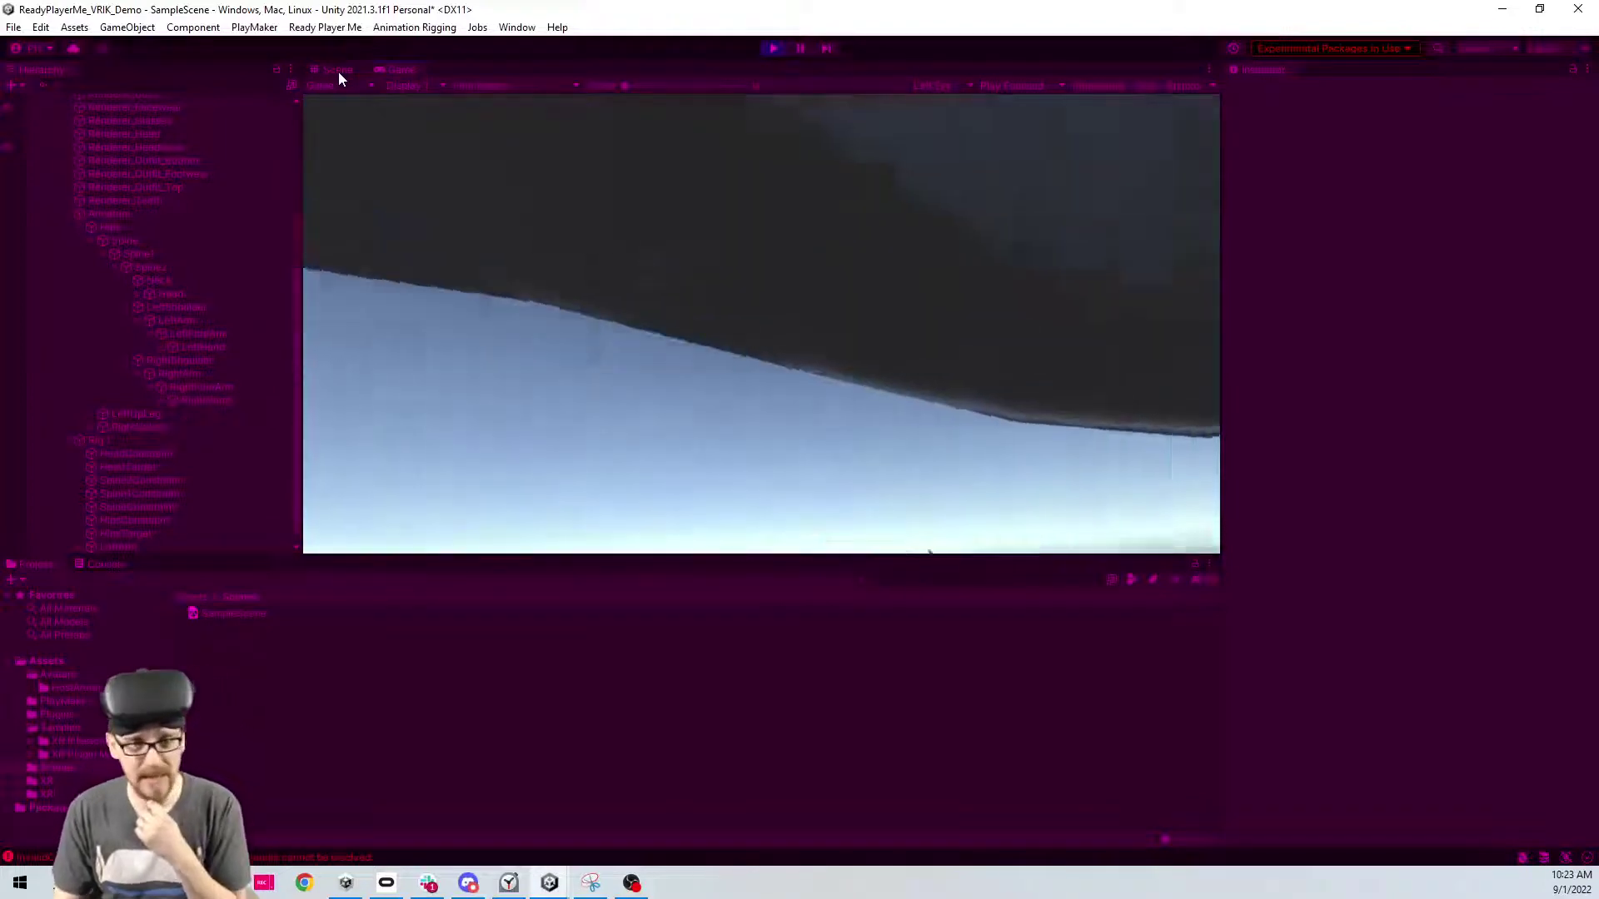
click(338, 70)
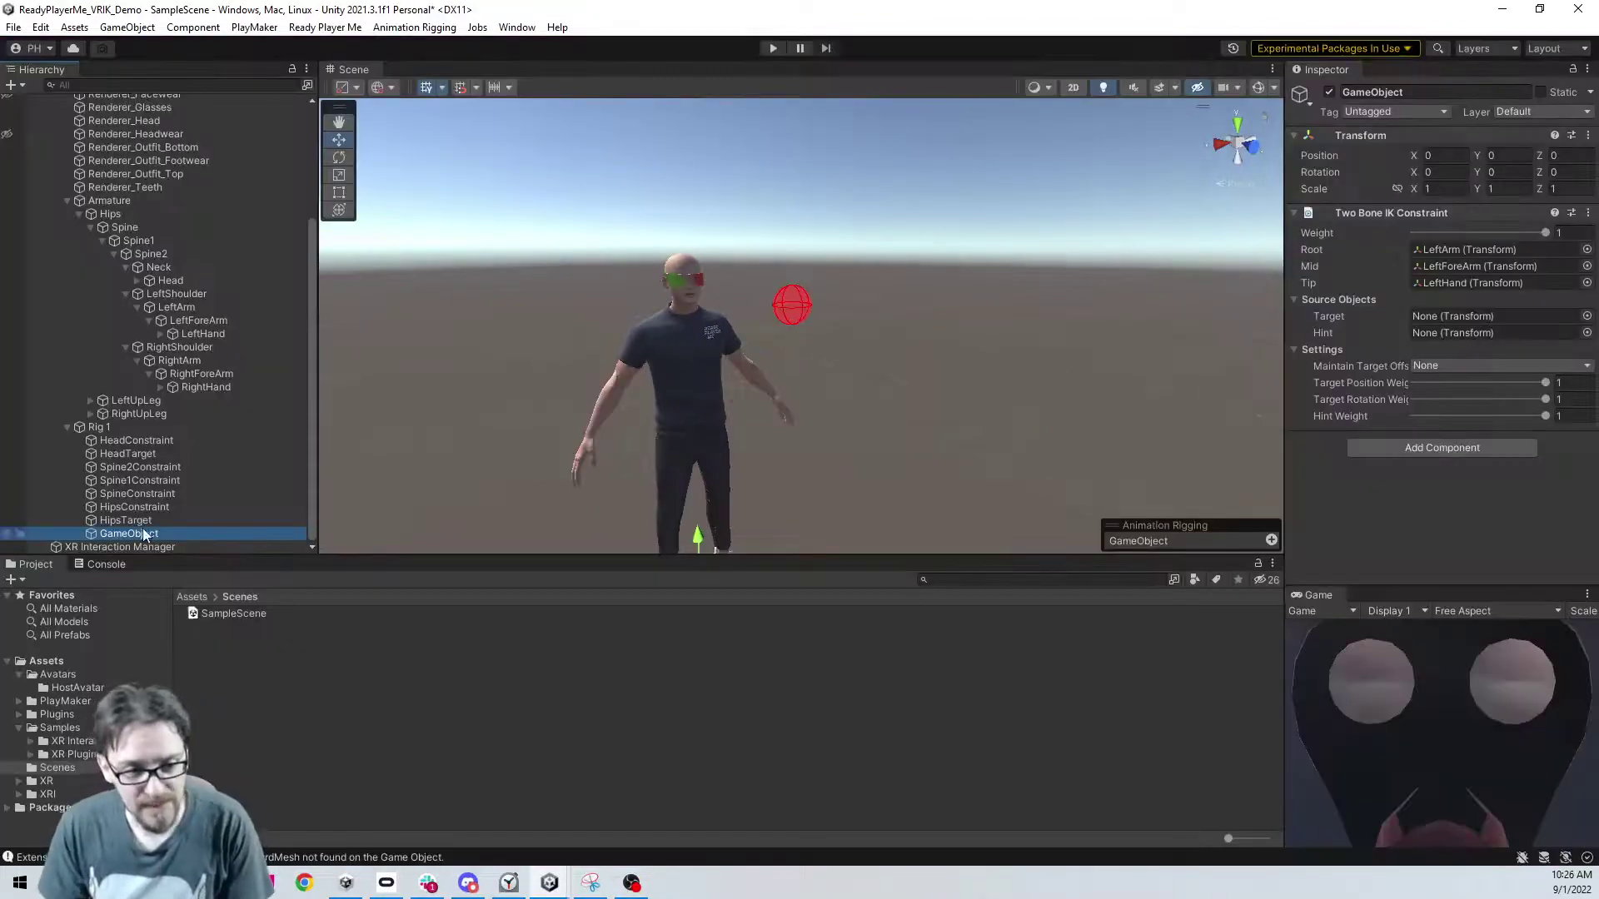
- Rename the new Rig 1 child GameObject to 'LeftArm' and reselect it
click(142, 533)
text(Left)
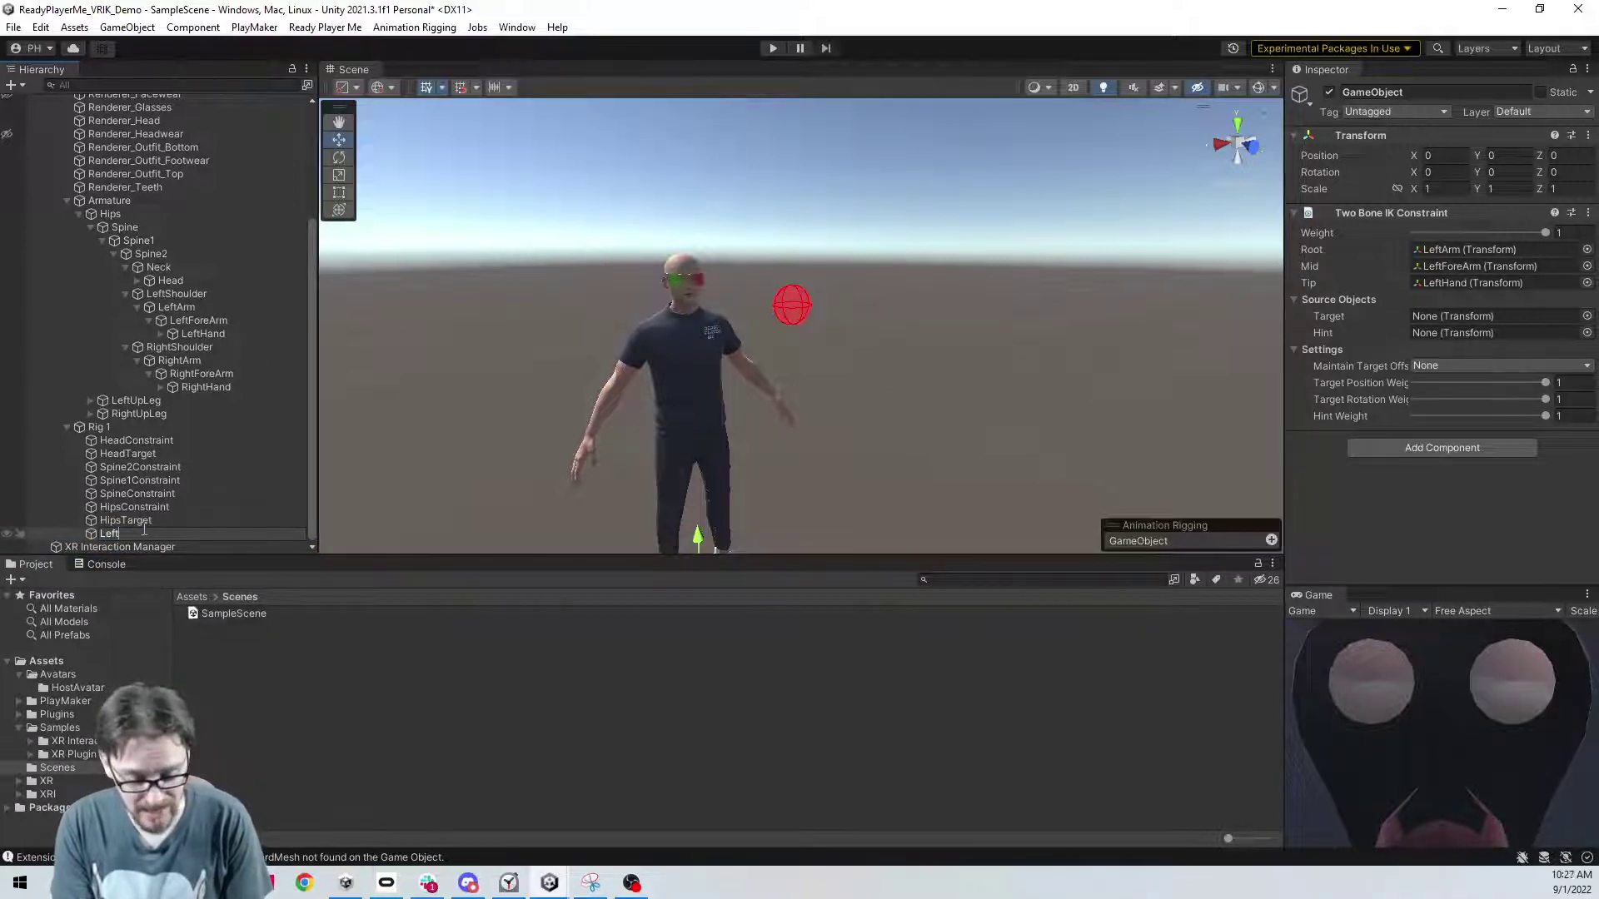
text(Arm)
key(Return)
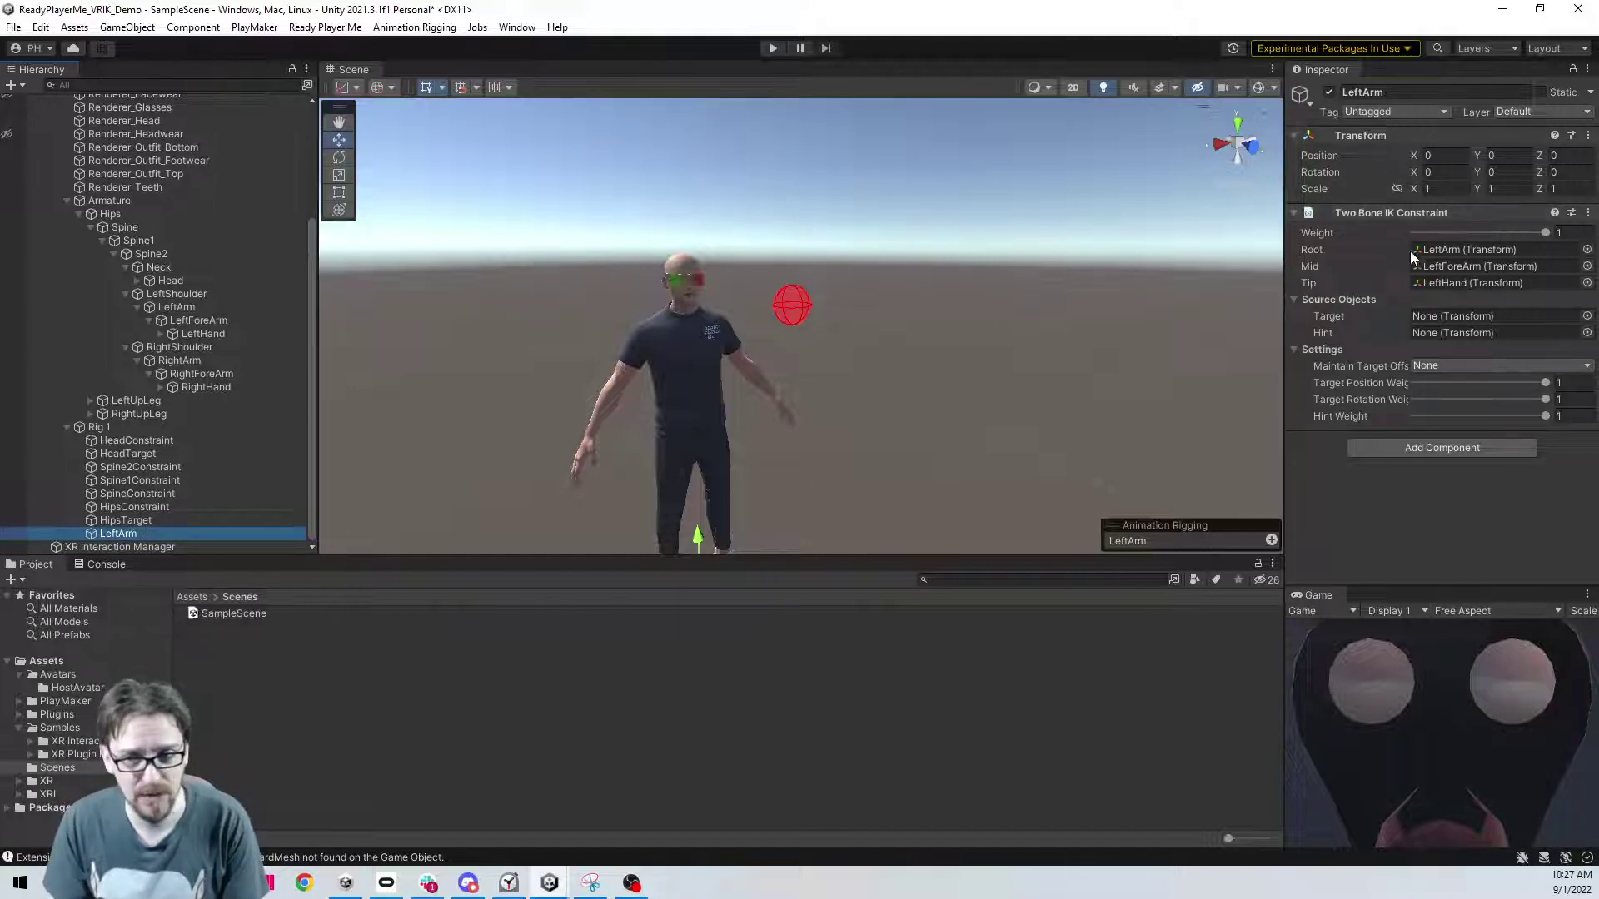
click(877, 147)
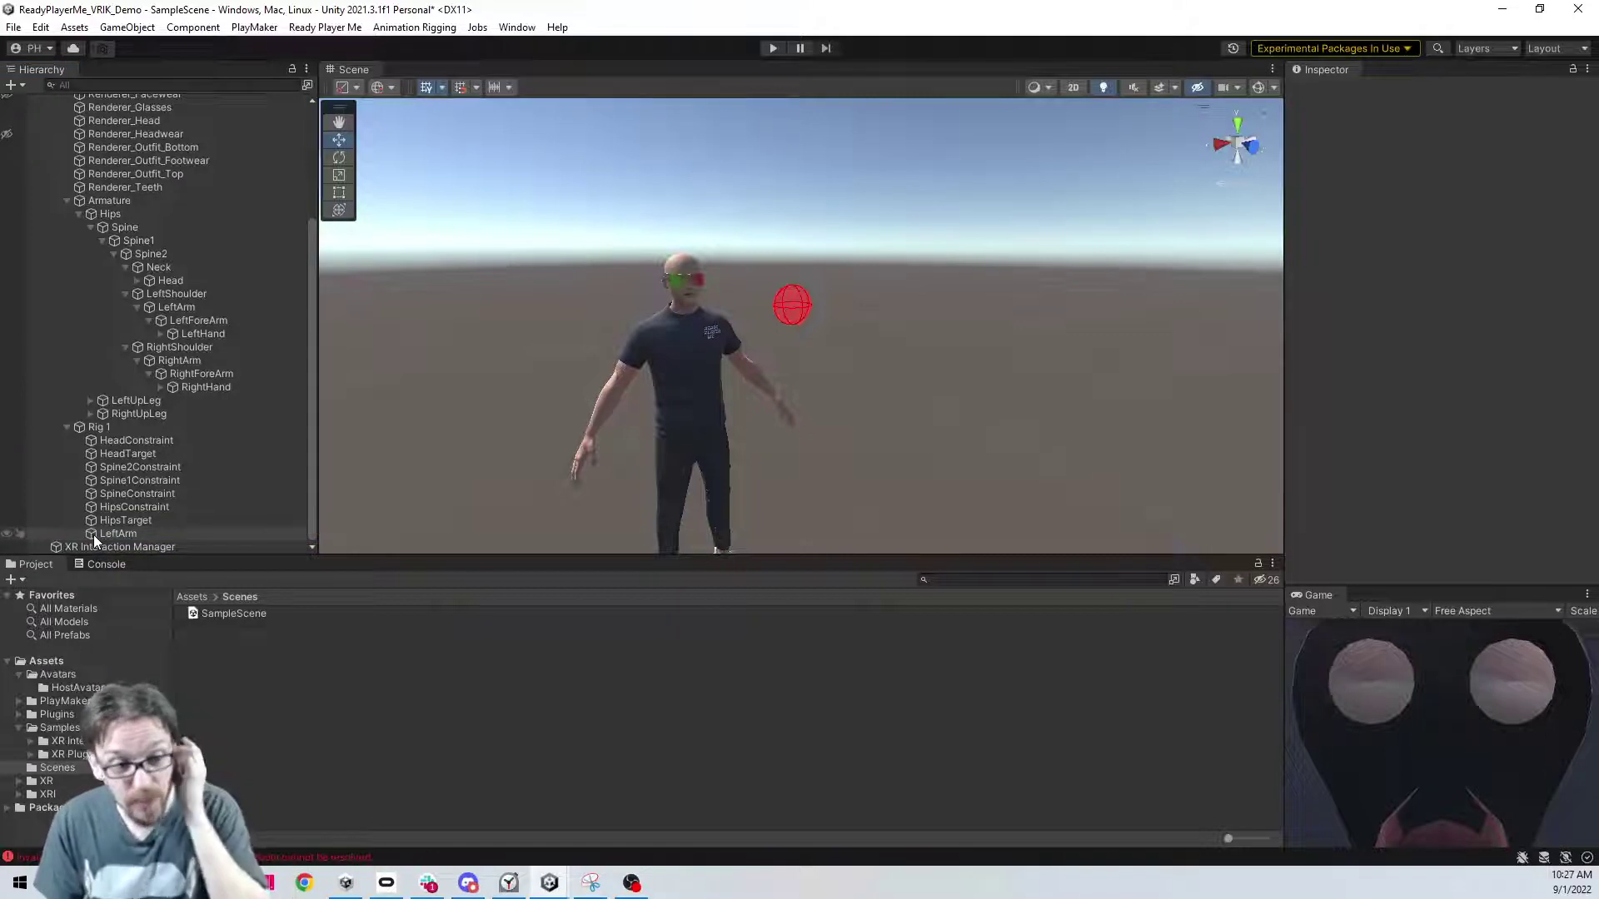
click(129, 534)
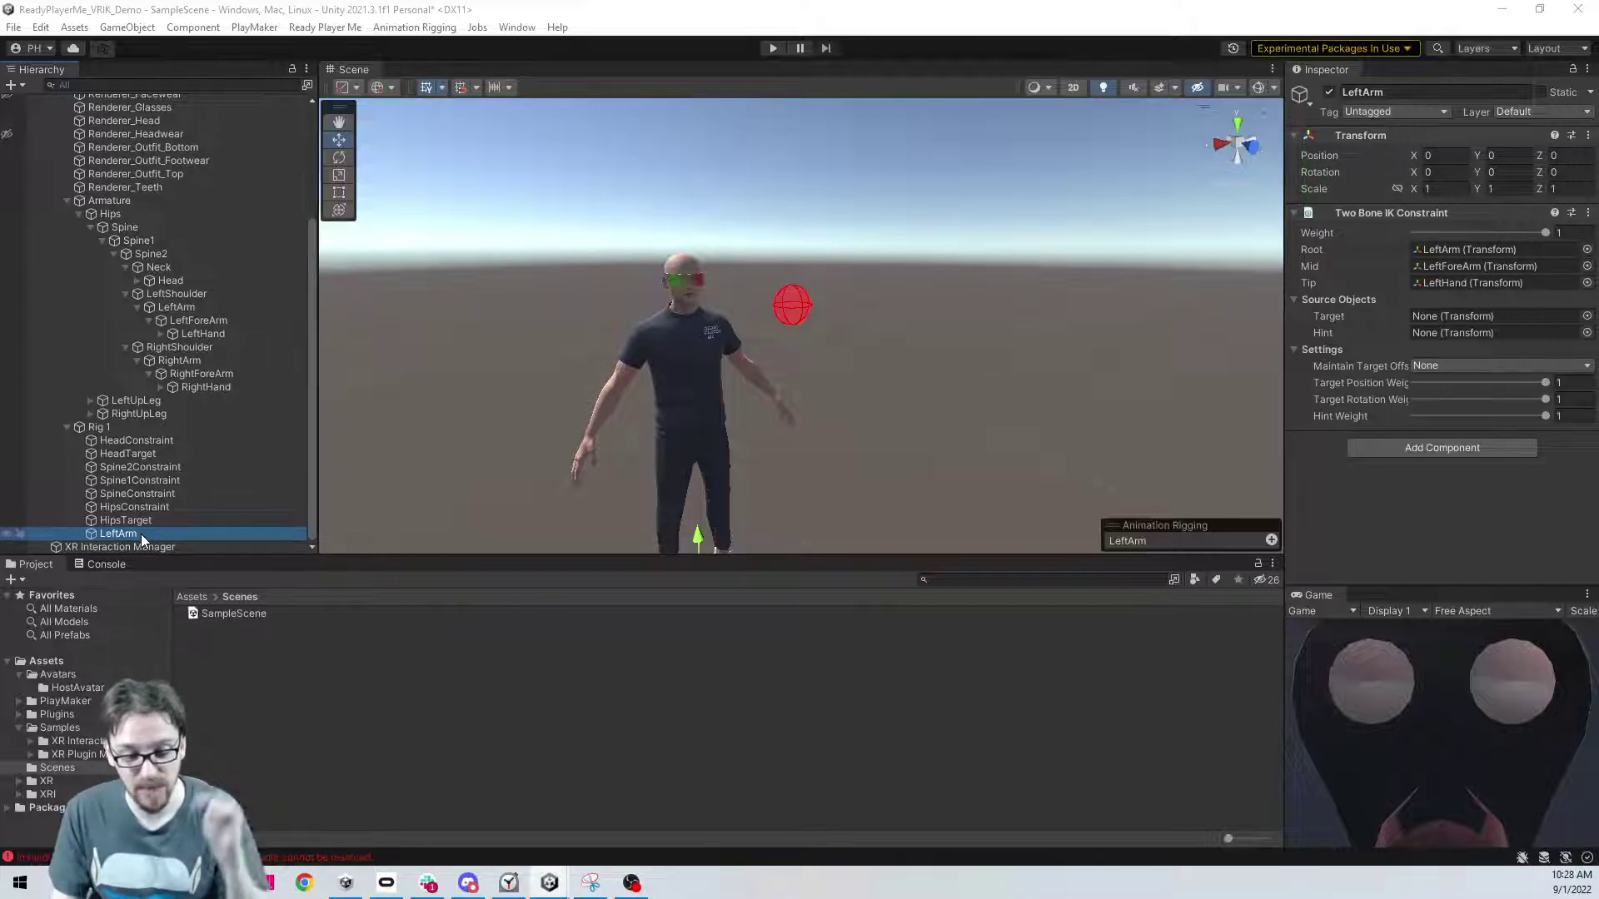
- Rename LeftArm to 'LeftArmTwoBone' and run the scene in Play mode
click(771, 48)
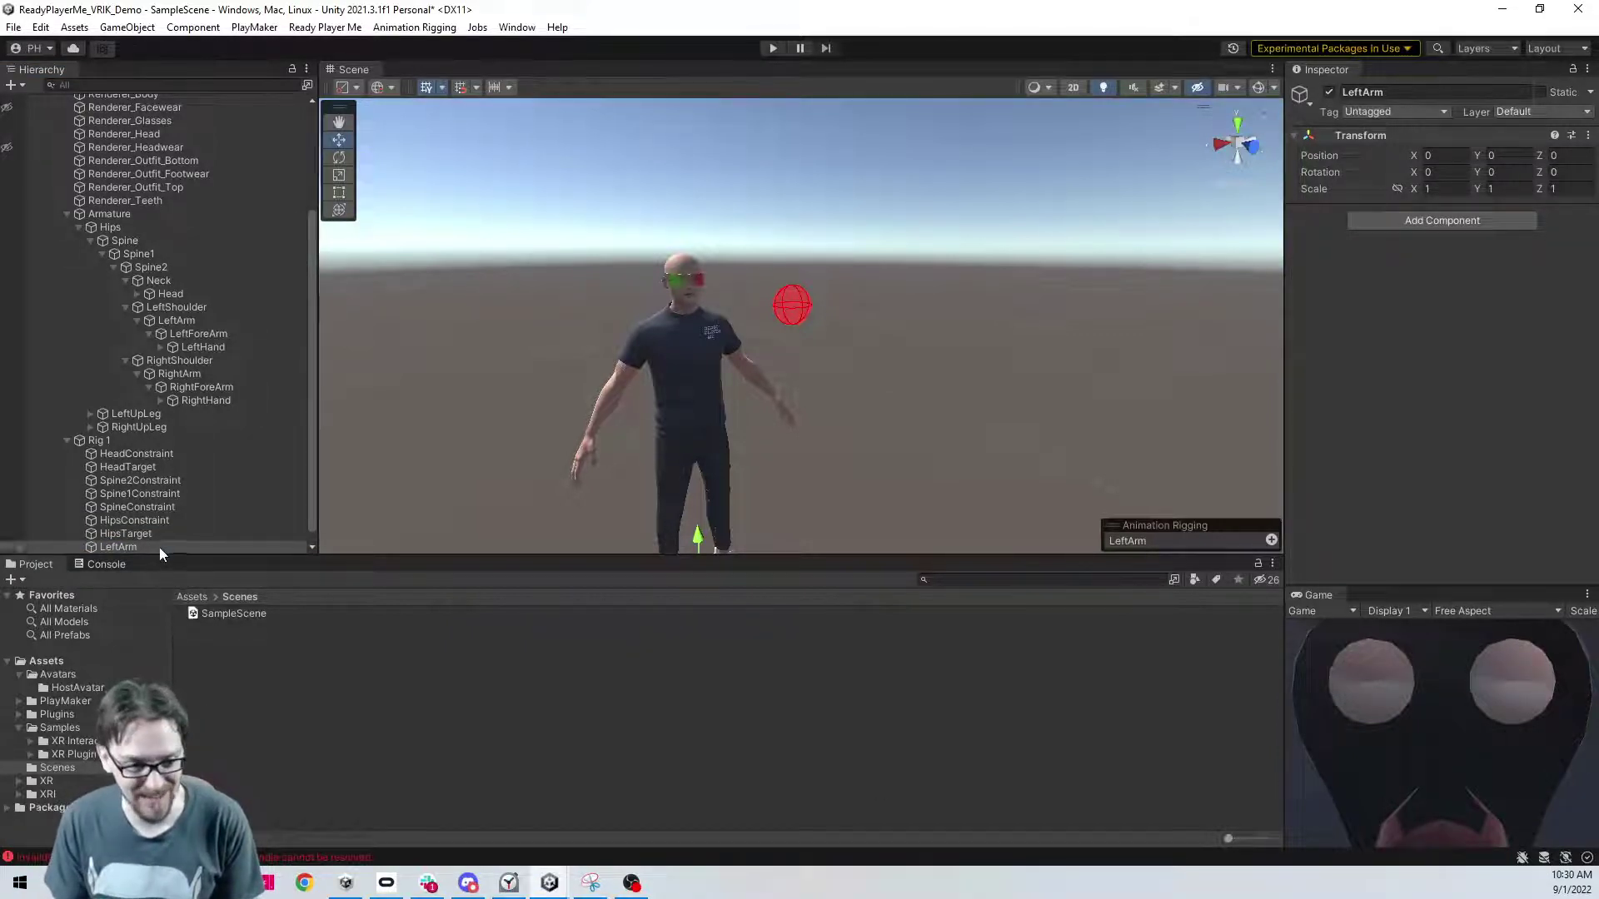
click(111, 548)
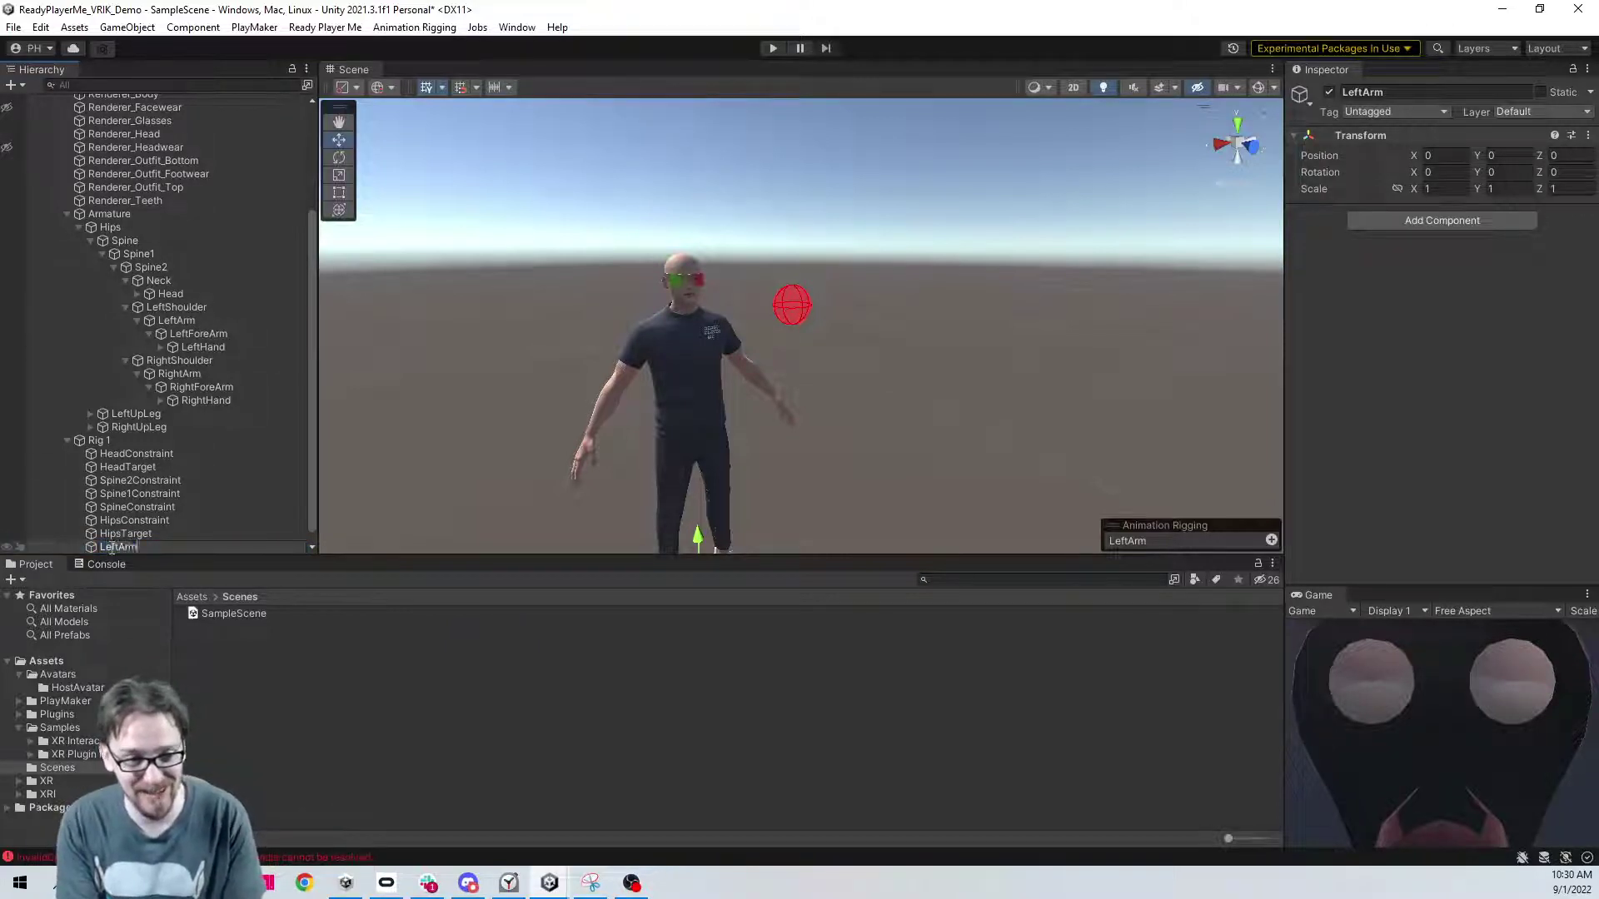
text(woBoneIK)
key(BackSpace)
key(BackSpace)
key(Return)
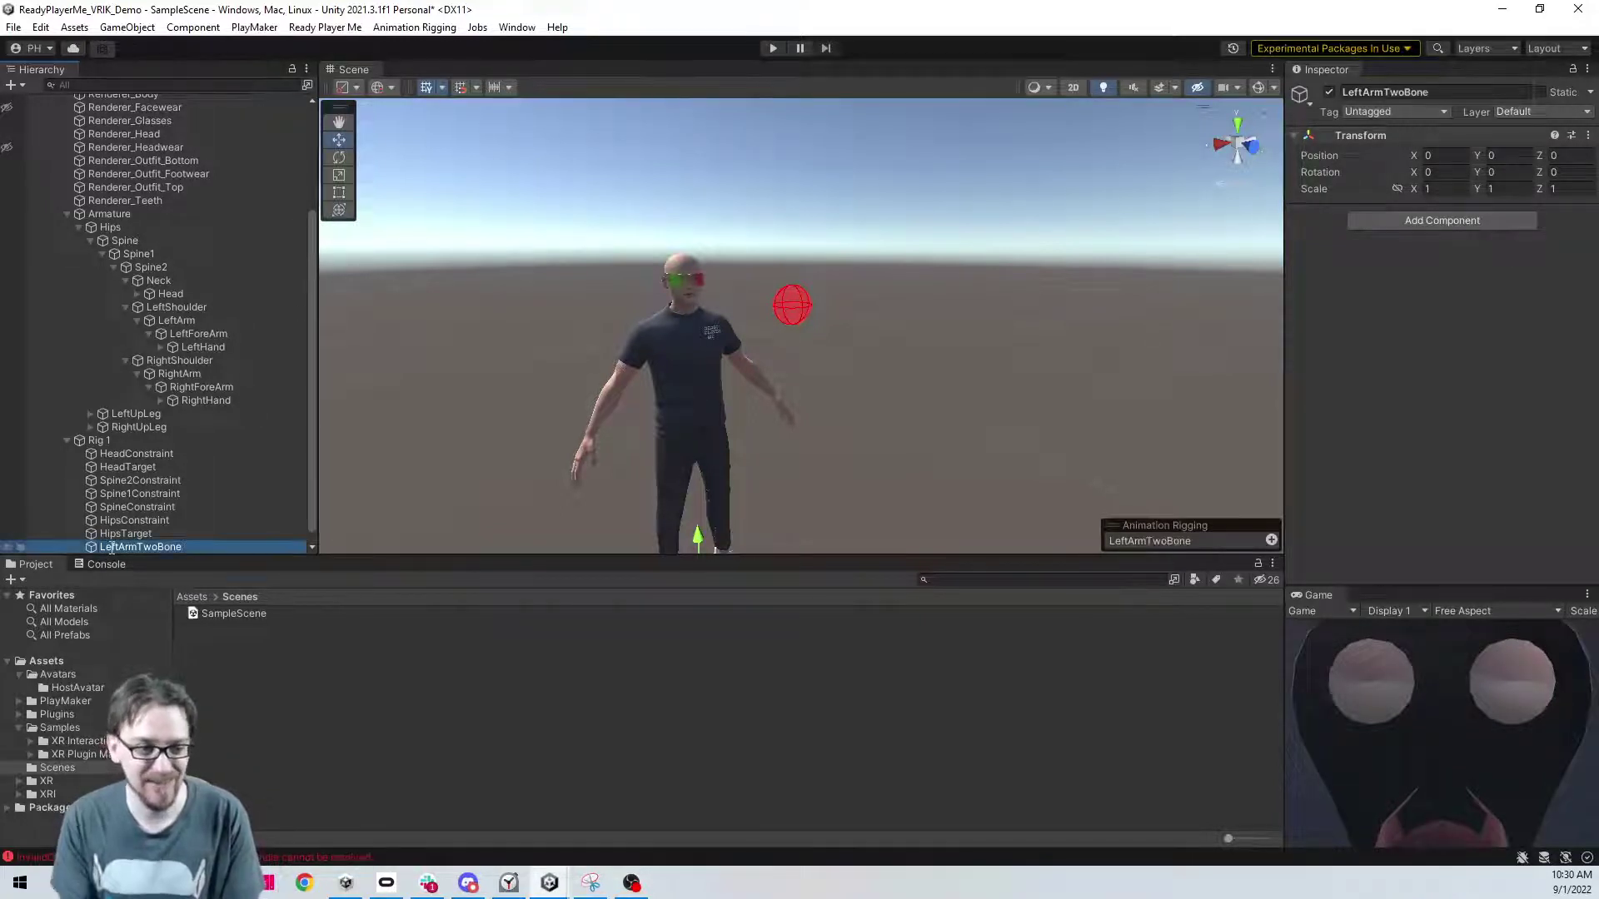
click(775, 47)
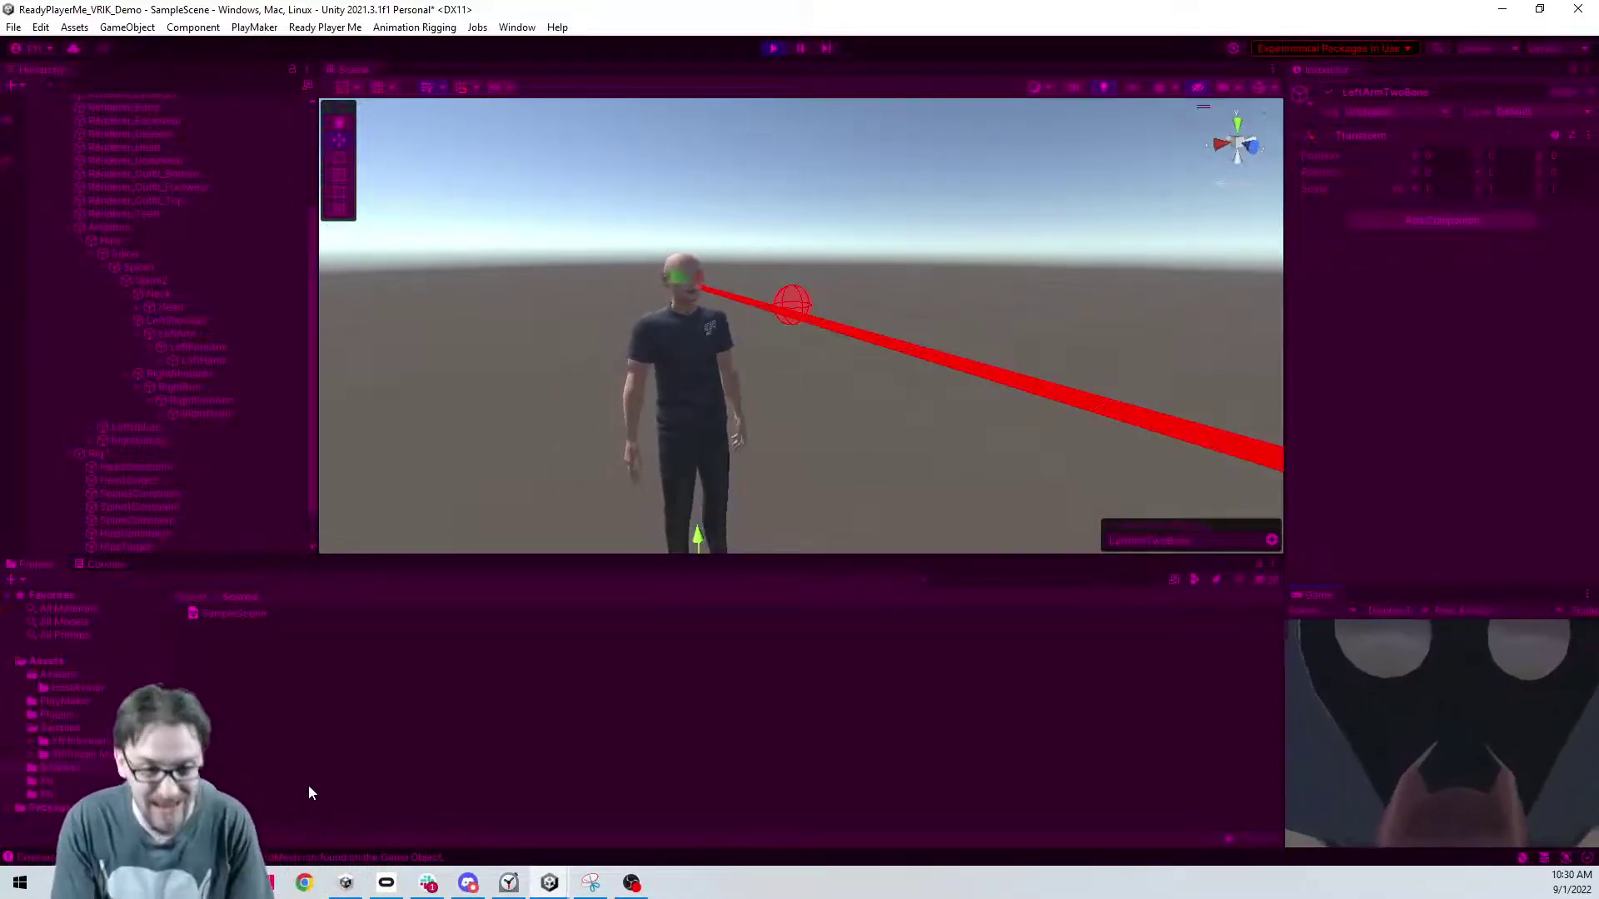
- Stop Play mode and make the Position X of RightArmTarget and RightArmHint positive
click(771, 48)
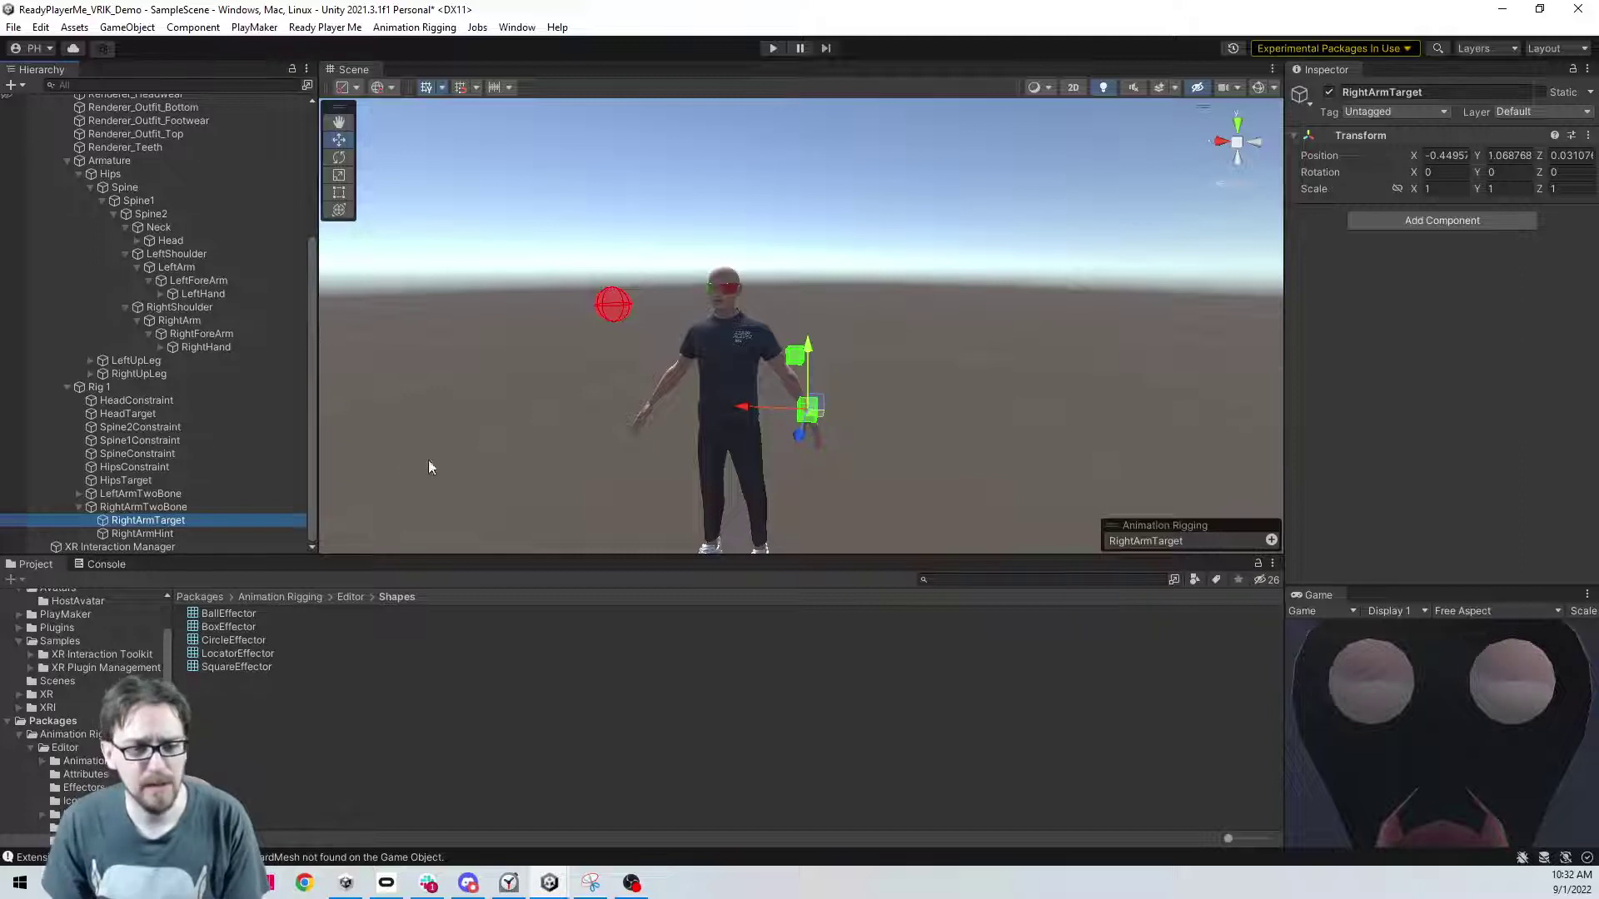
ctrl+click(160, 534)
click(212, 521)
click(1432, 155)
click(1434, 151)
key(Delete)
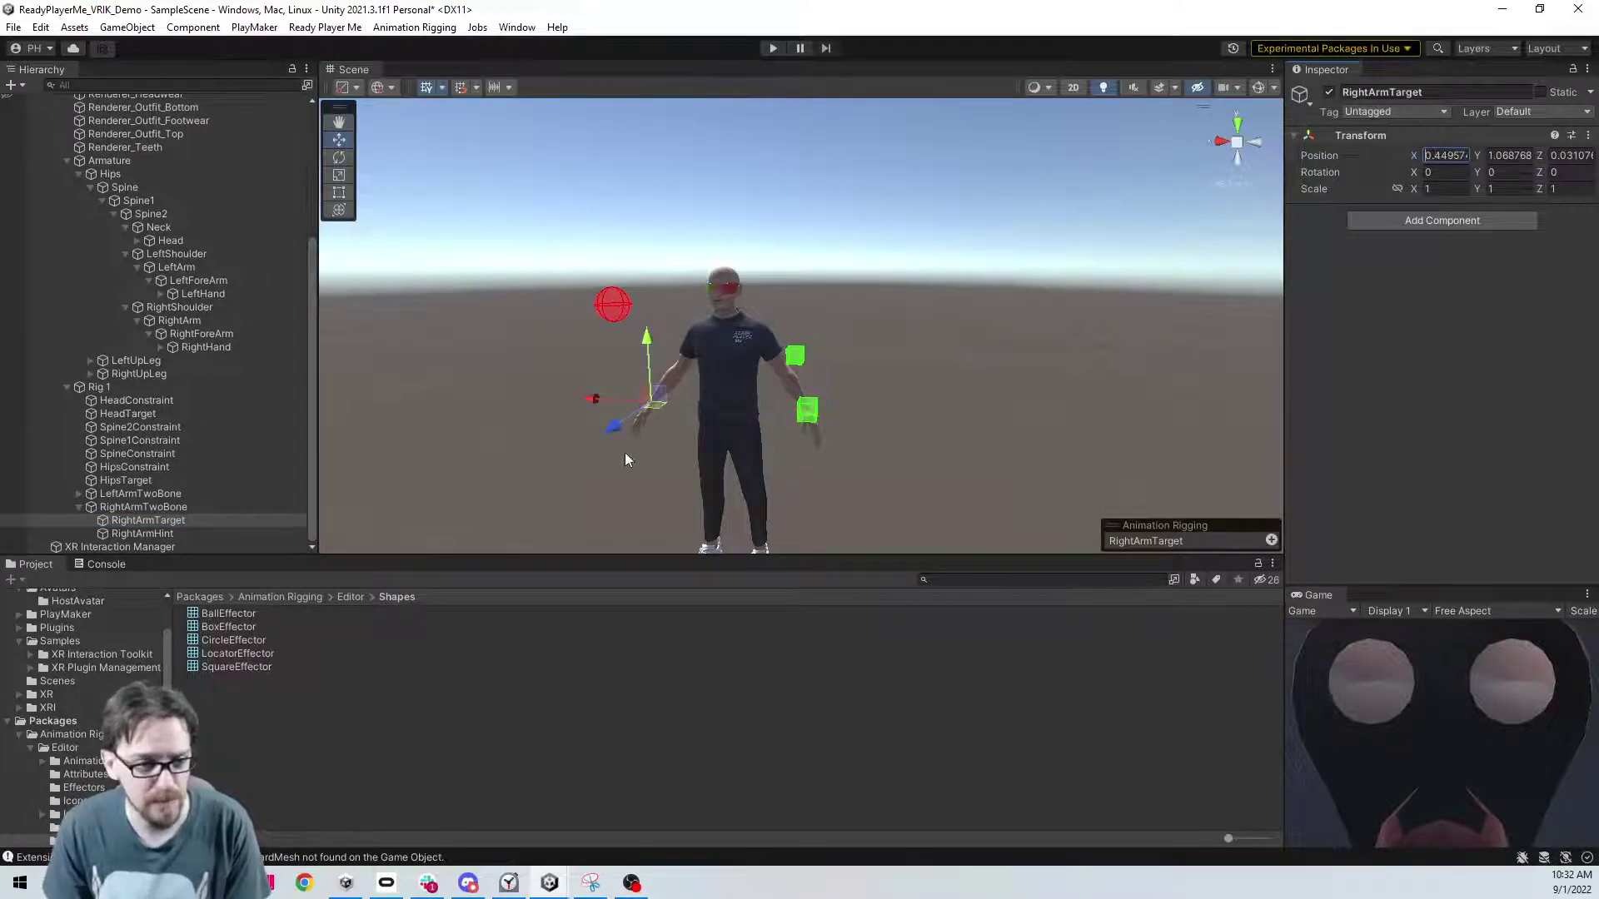
click(150, 534)
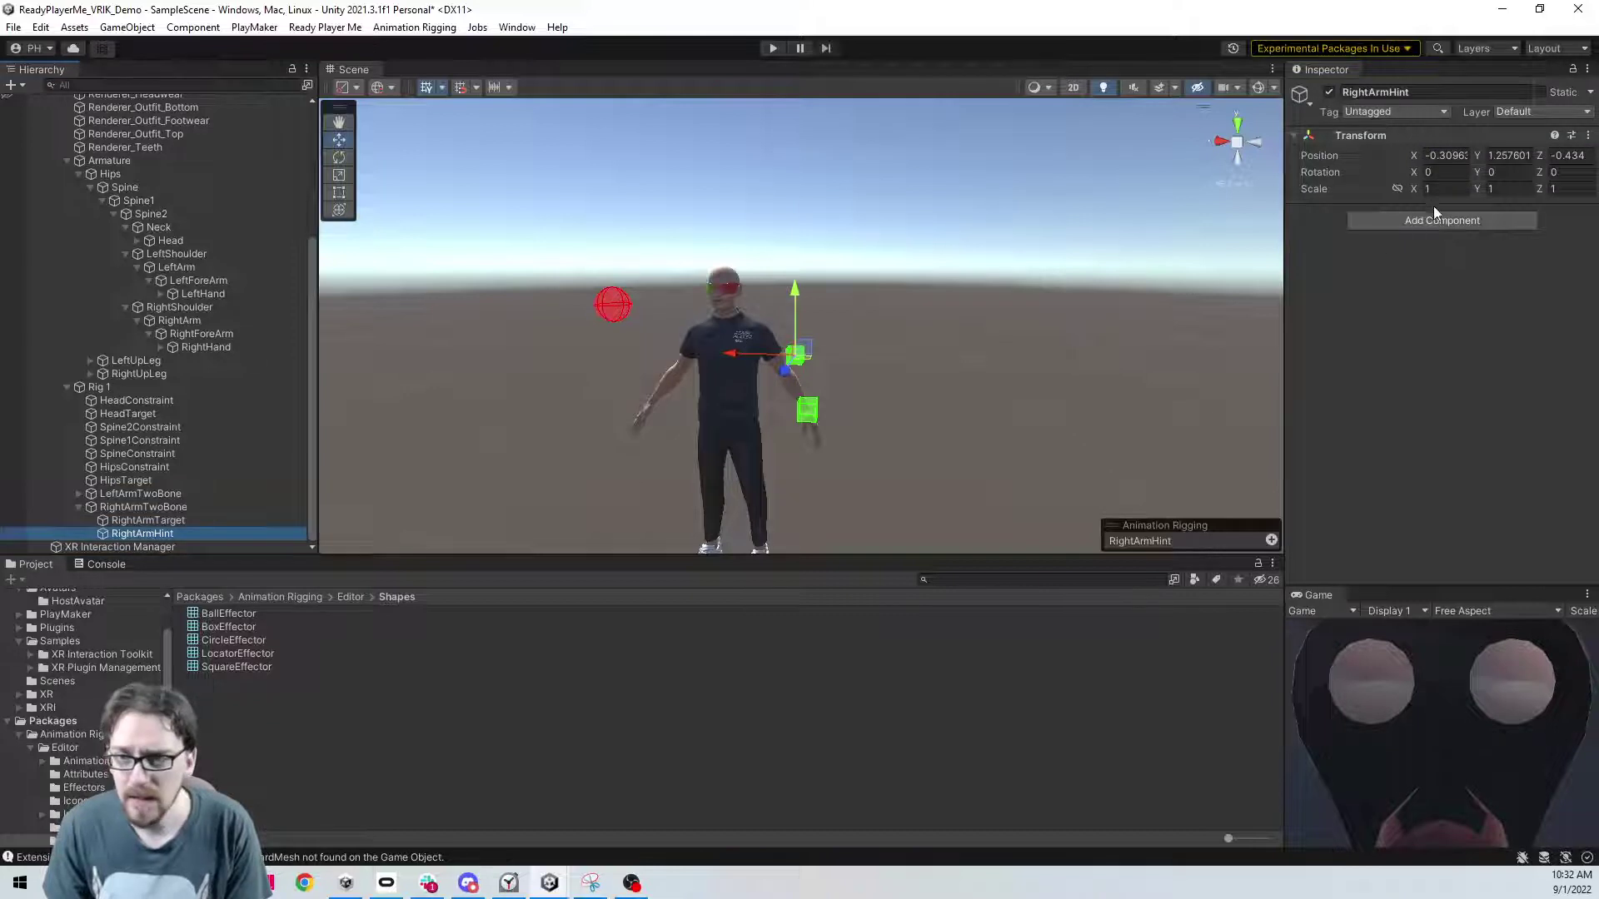
click(1430, 155)
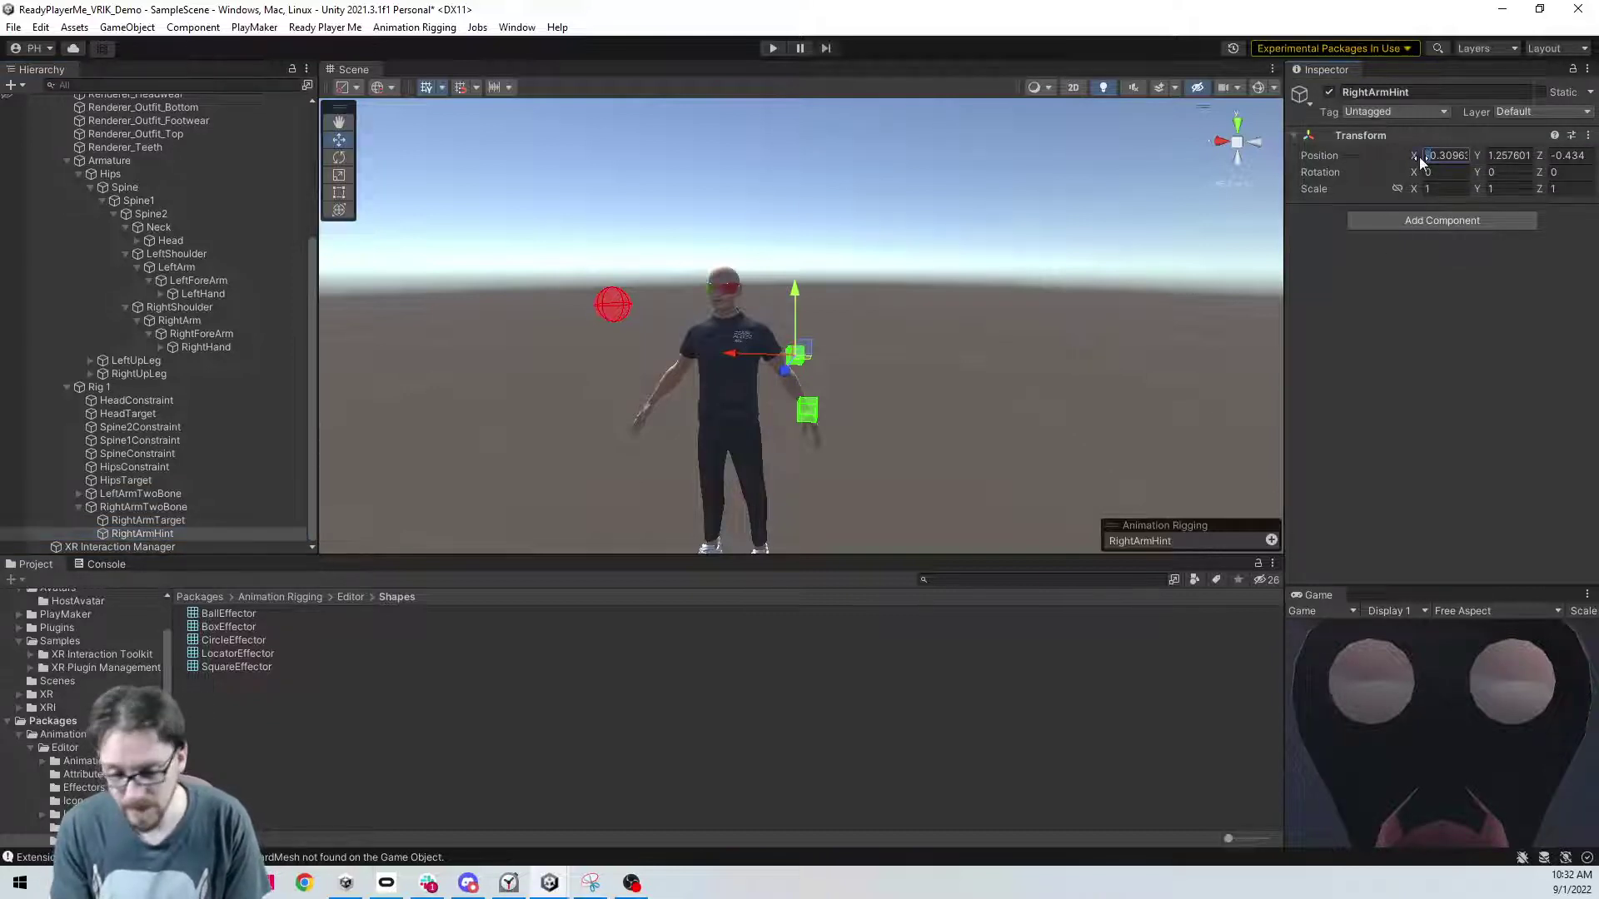
key(Delete)
- Display RightArmTarget and RightArmHint as green box effectors
ctrl+click(205, 520)
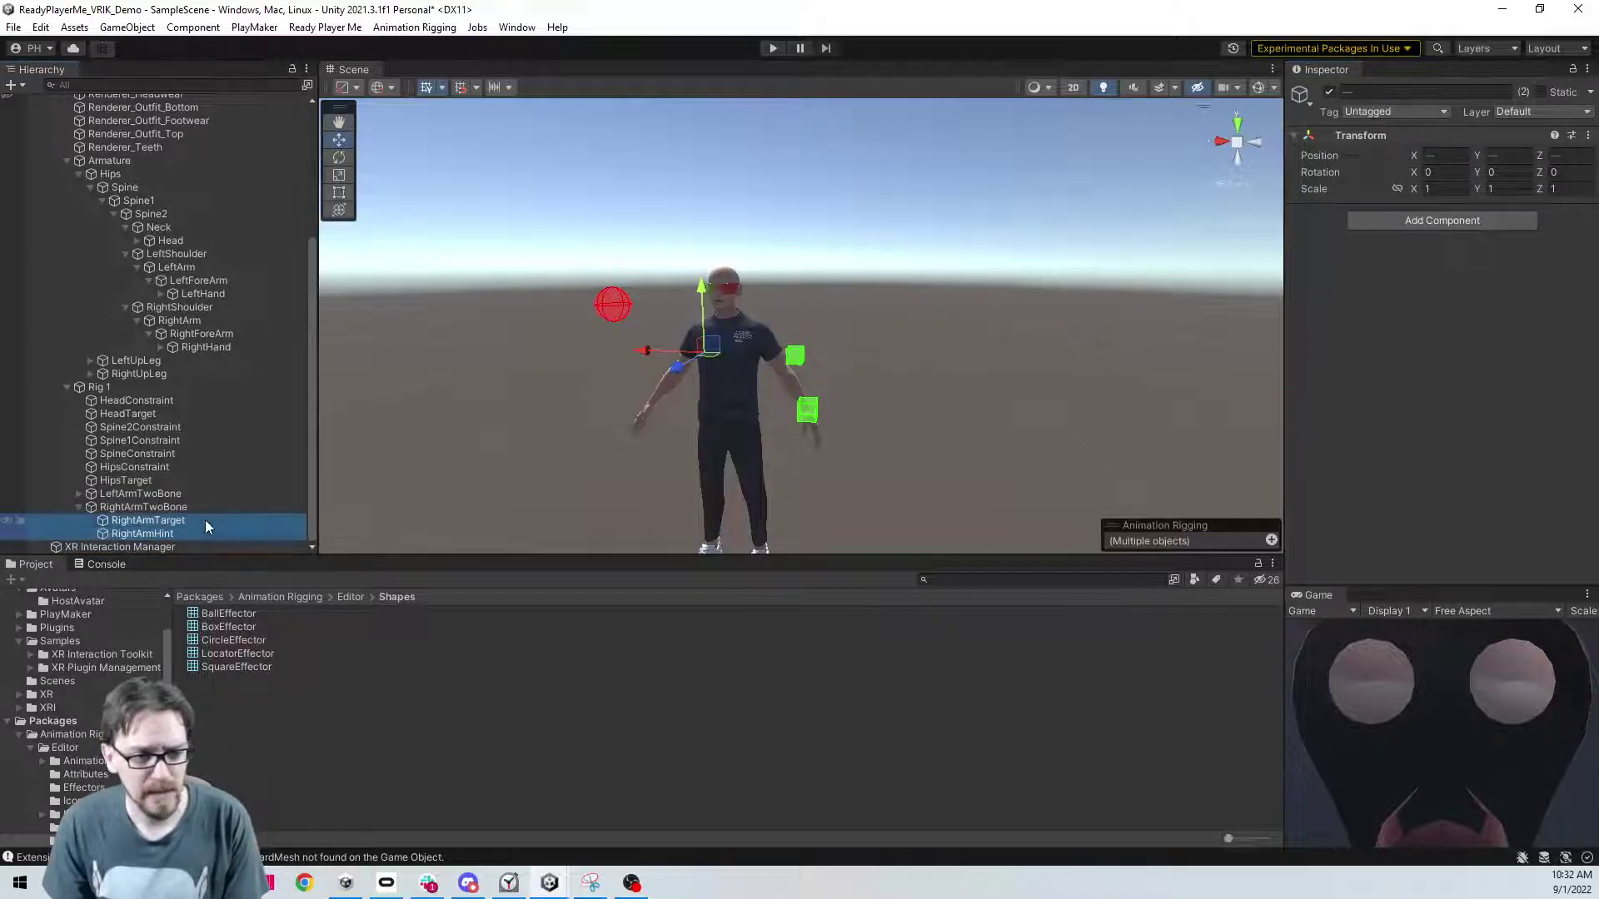
click(1271, 541)
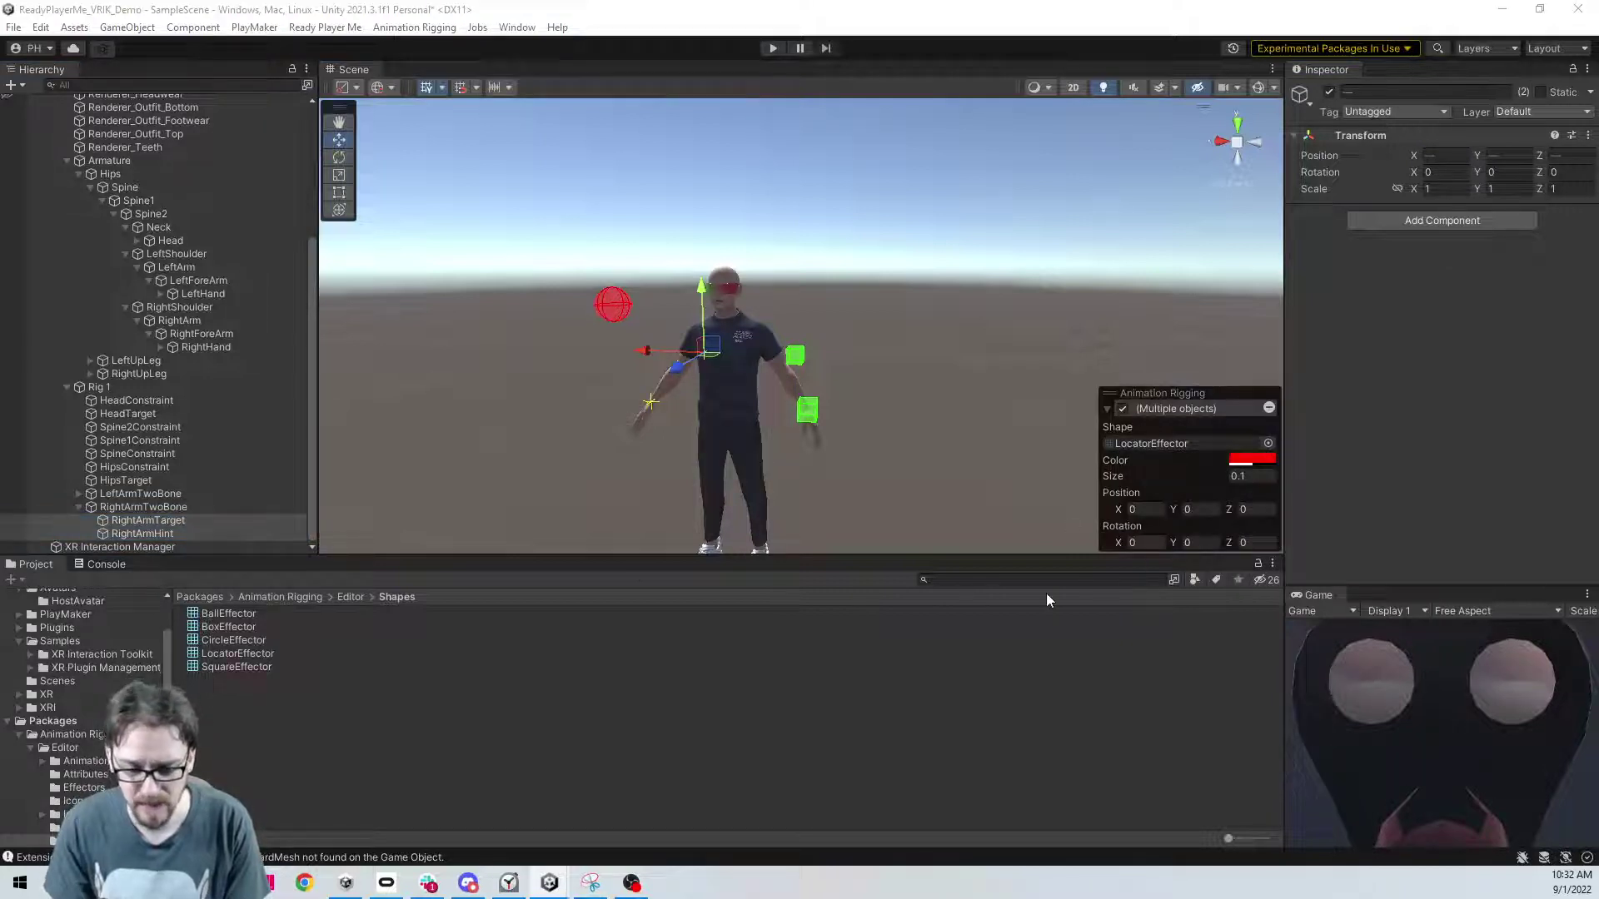
click(1249, 459)
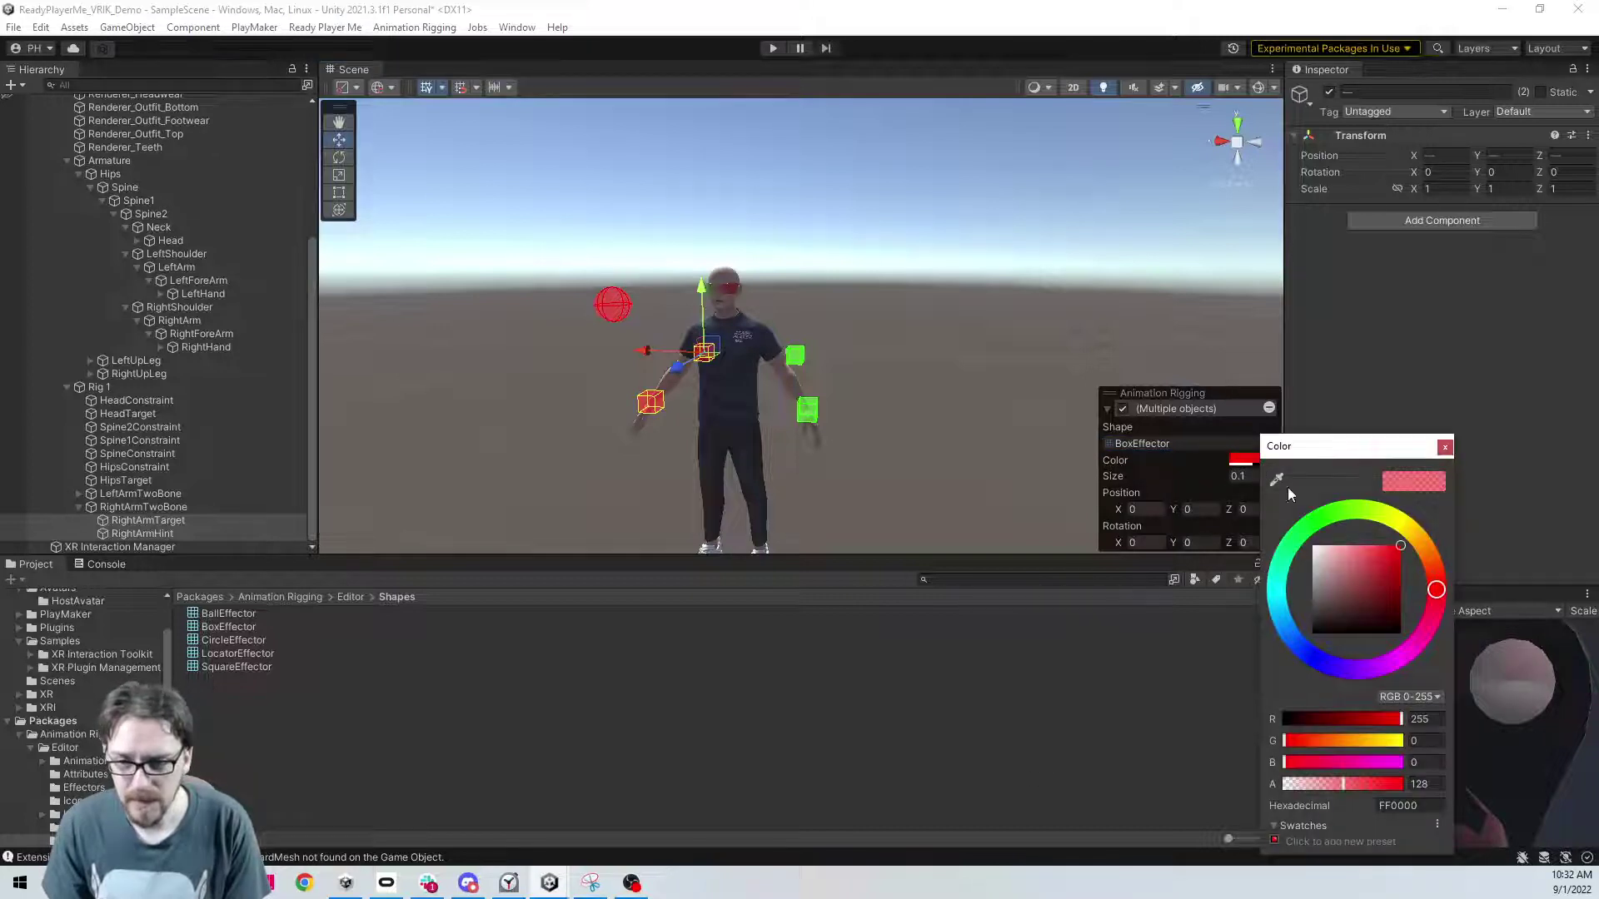
click(1339, 518)
click(1444, 448)
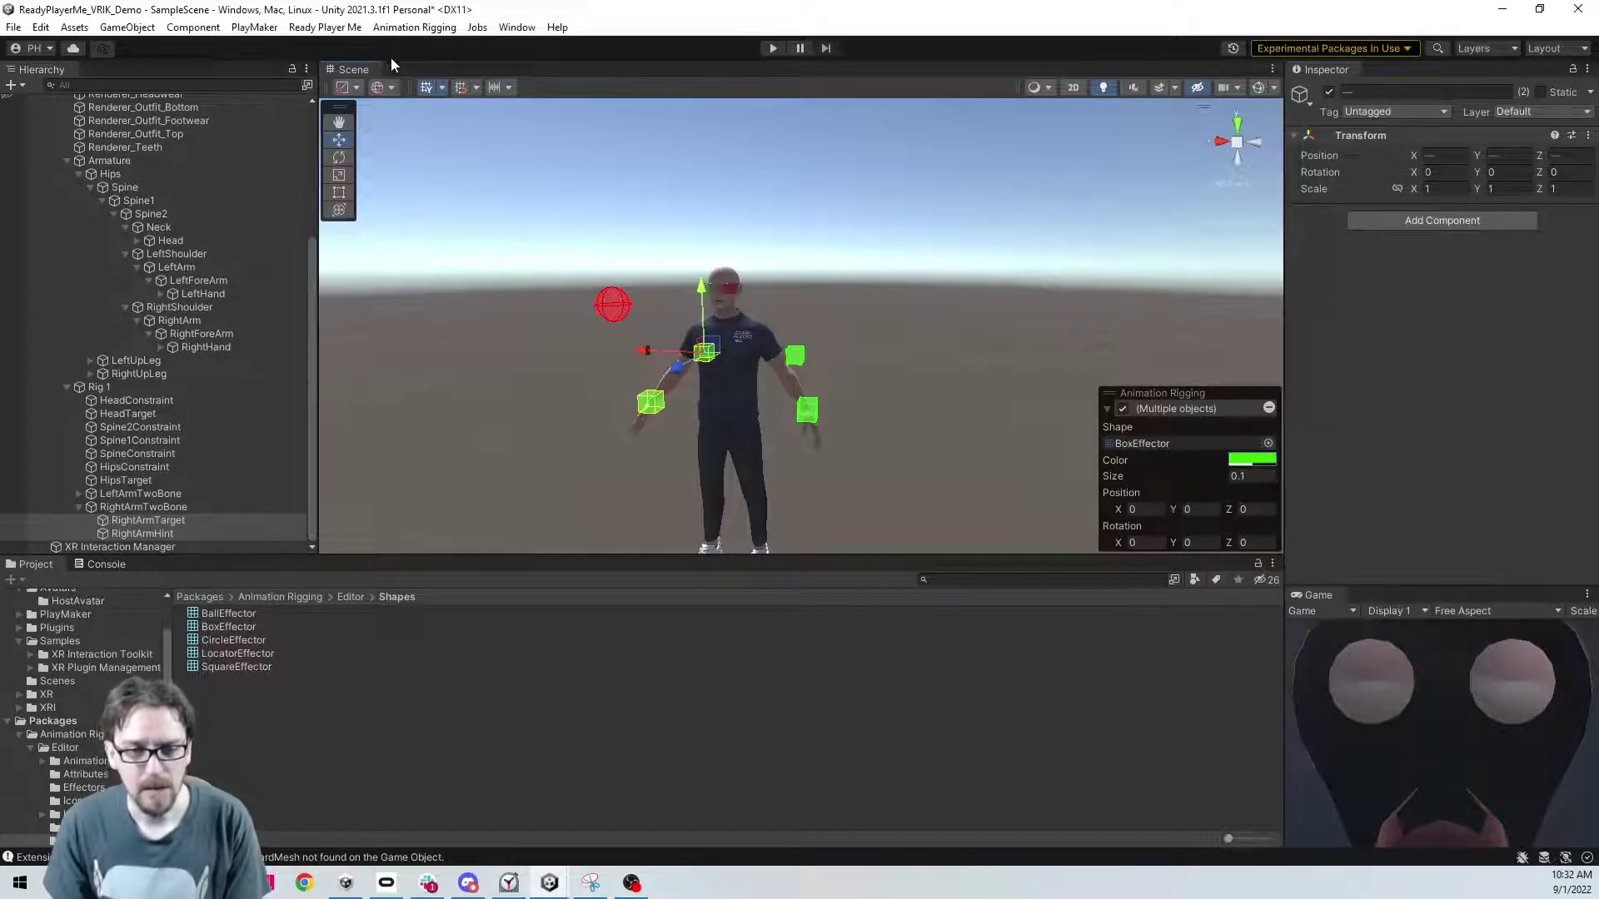
alt+drag(450, 249, 860, 376)
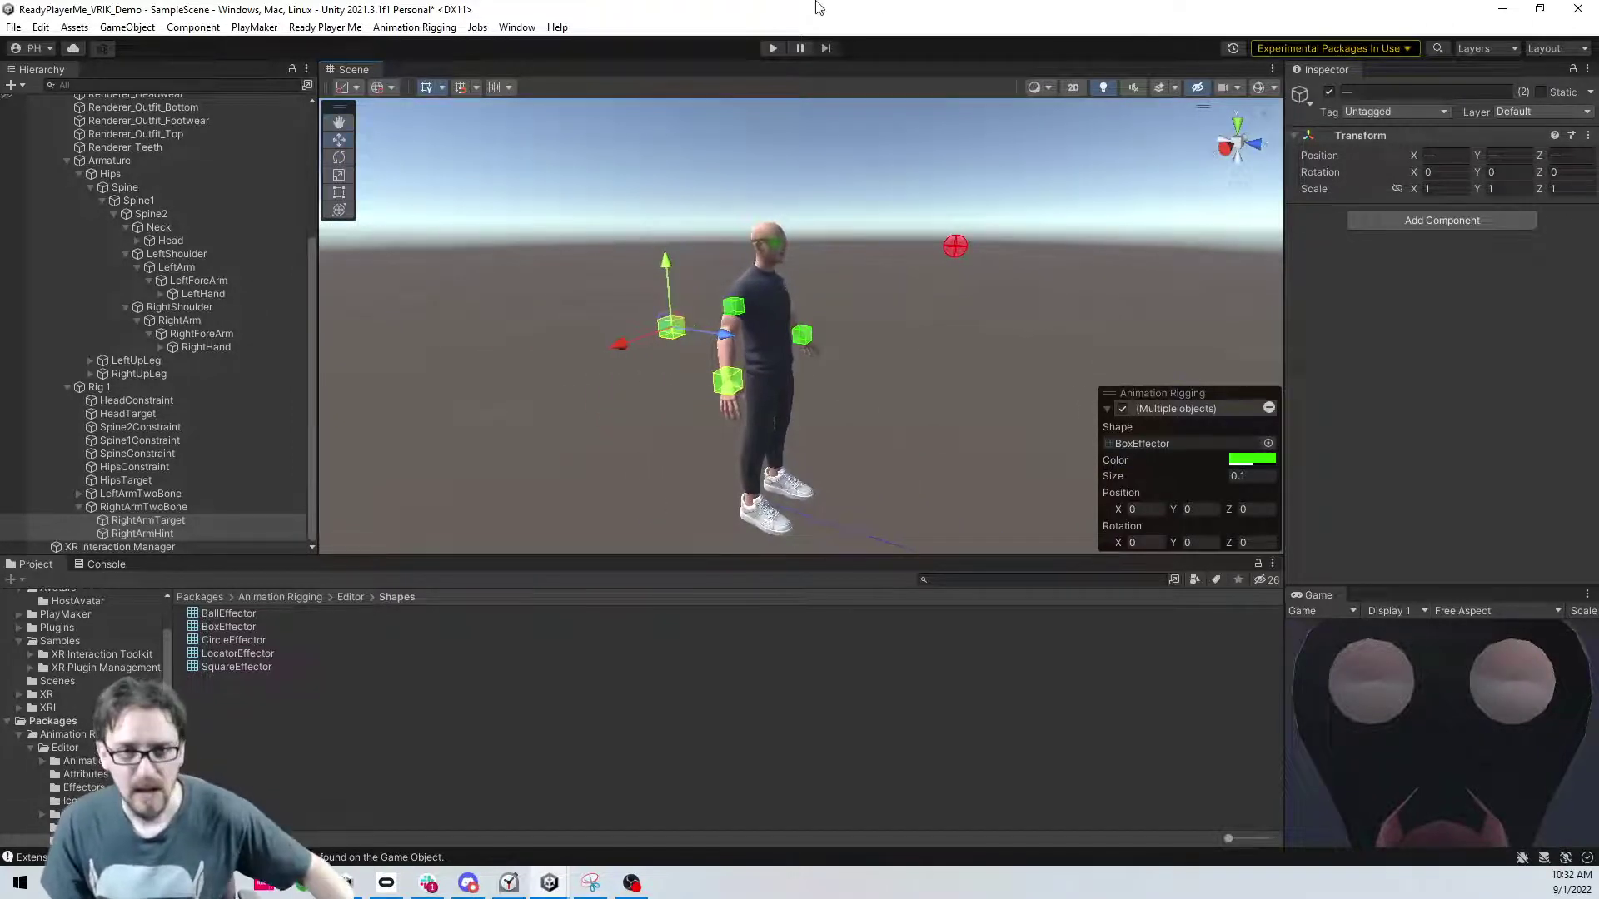
click(773, 49)
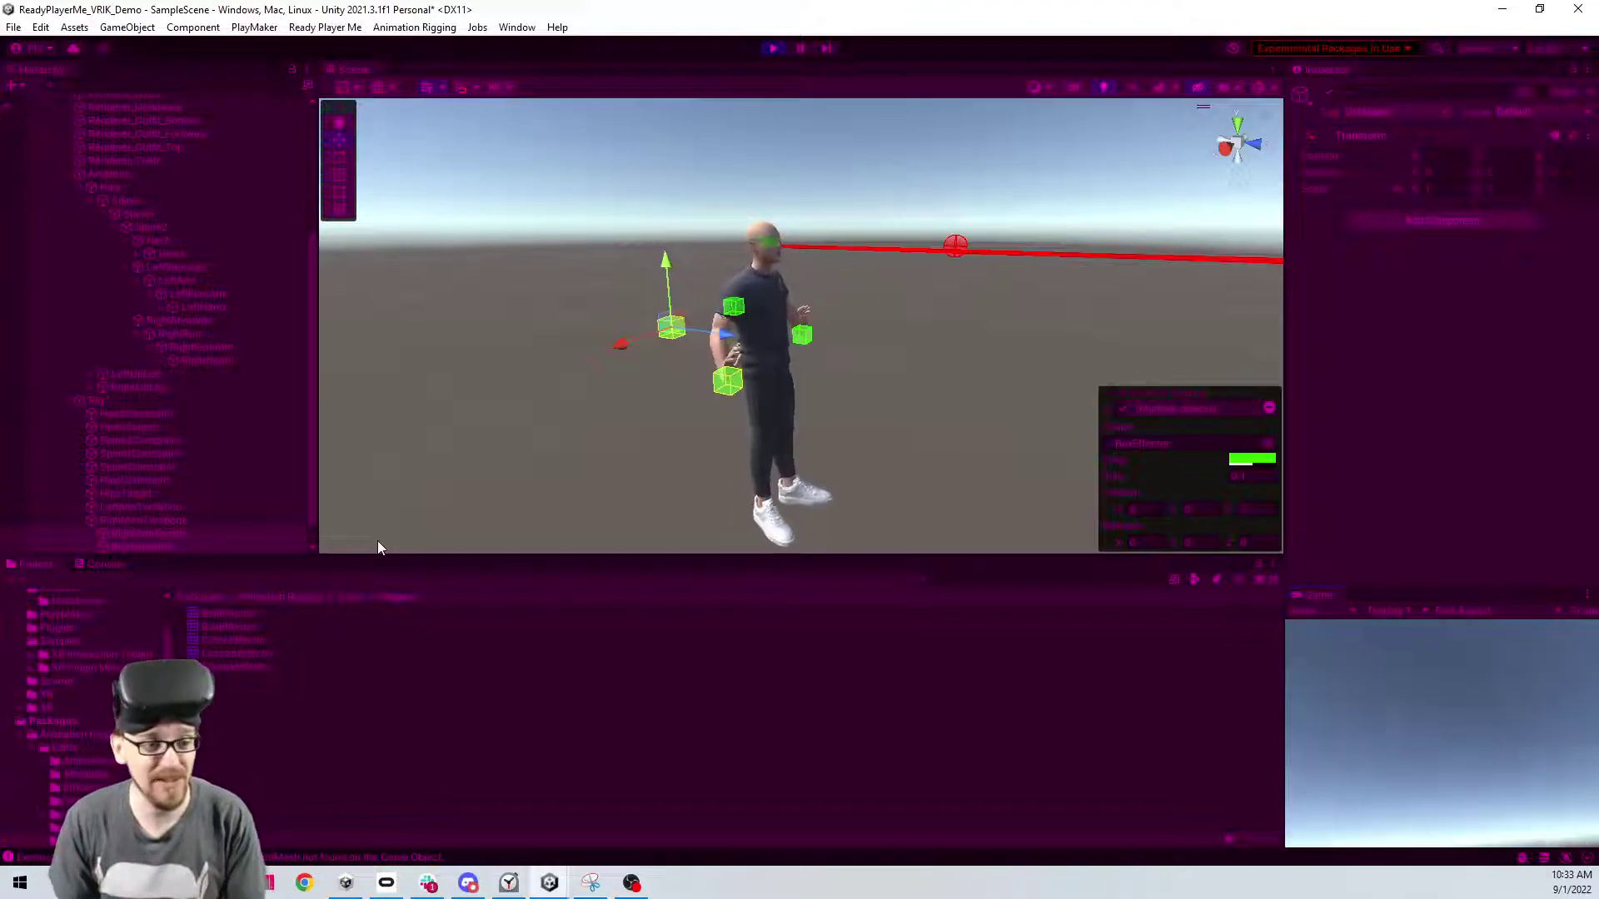
click(743, 381)
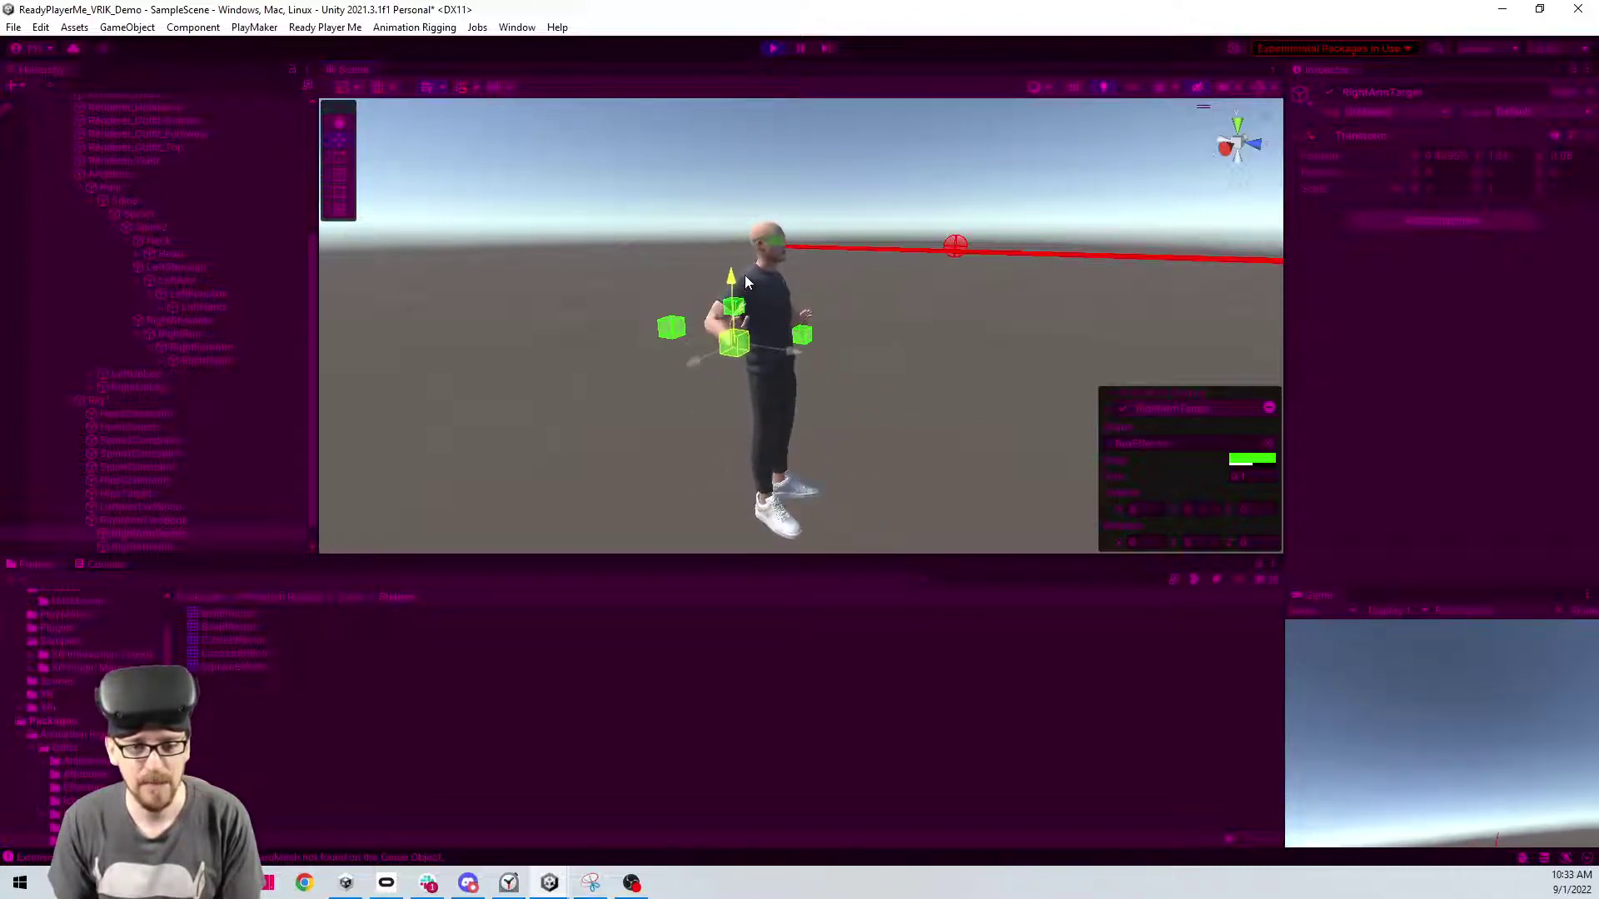
right_drag(832, 337, 499, 360)
click(657, 335)
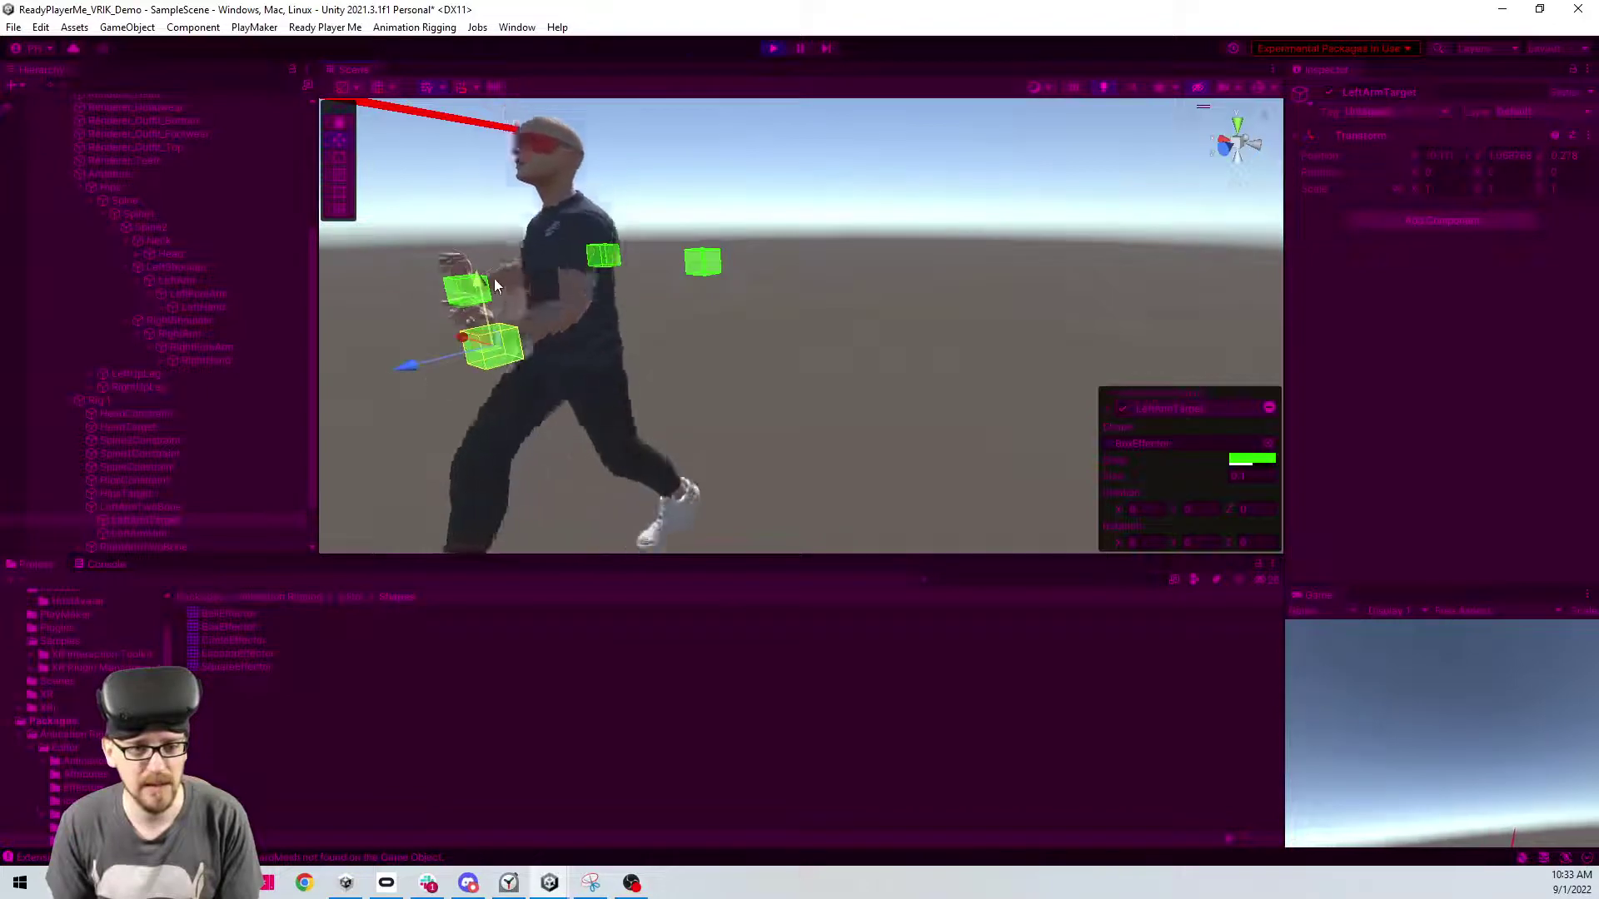
right_drag(482, 305, 497, 380)
scroll(686, 451, down, 5)
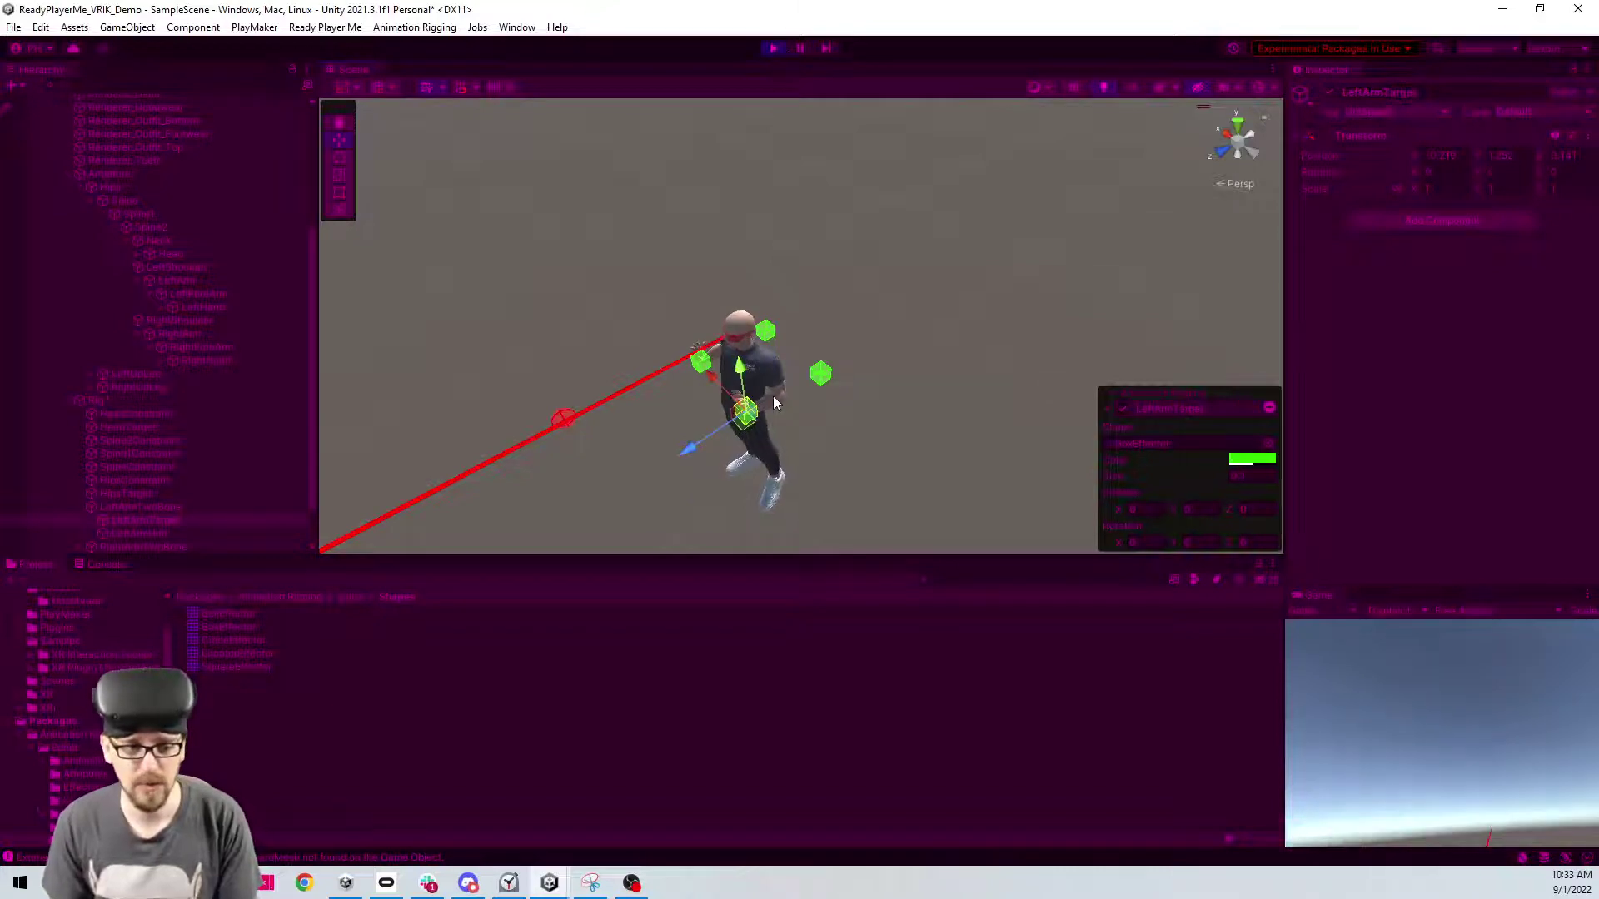
click(774, 47)
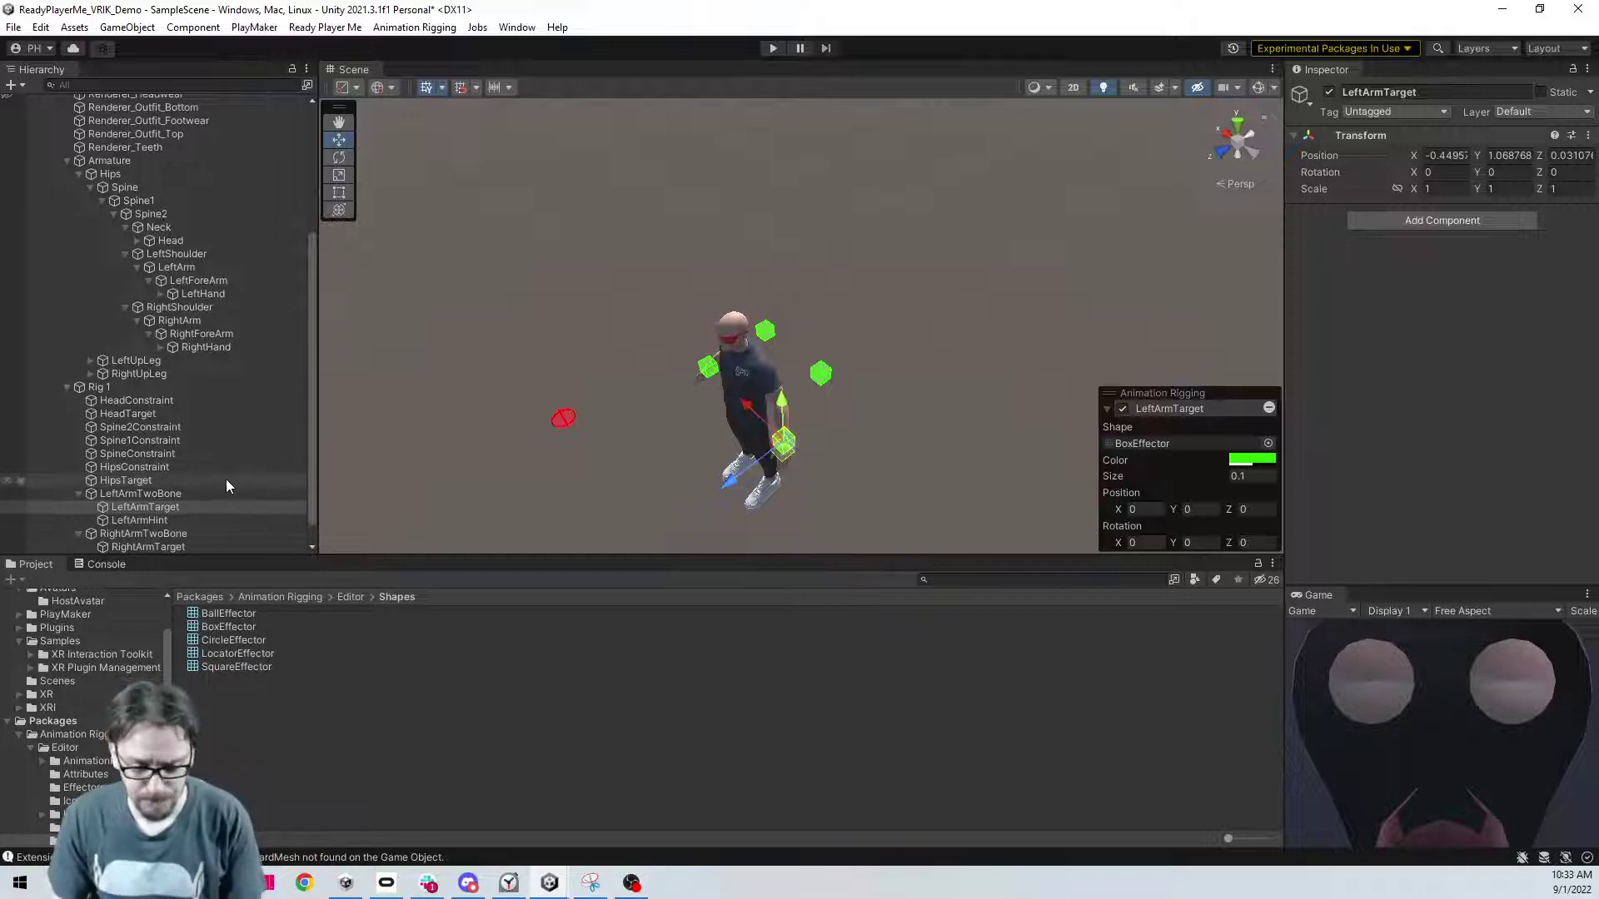
scroll(176, 452, down, 2)
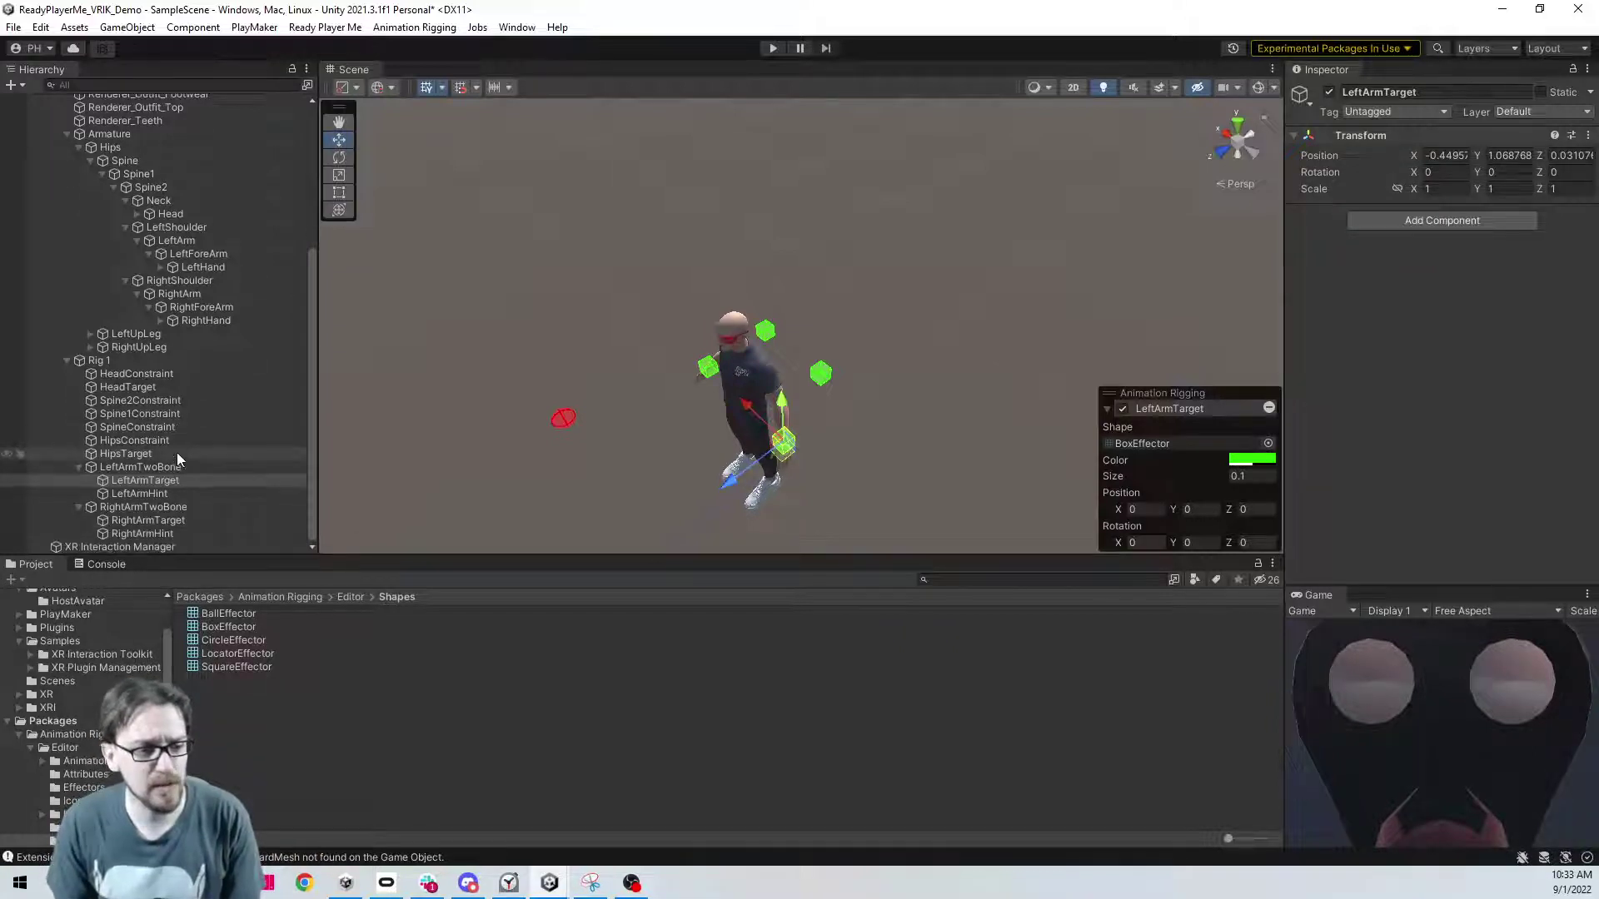
click(178, 480)
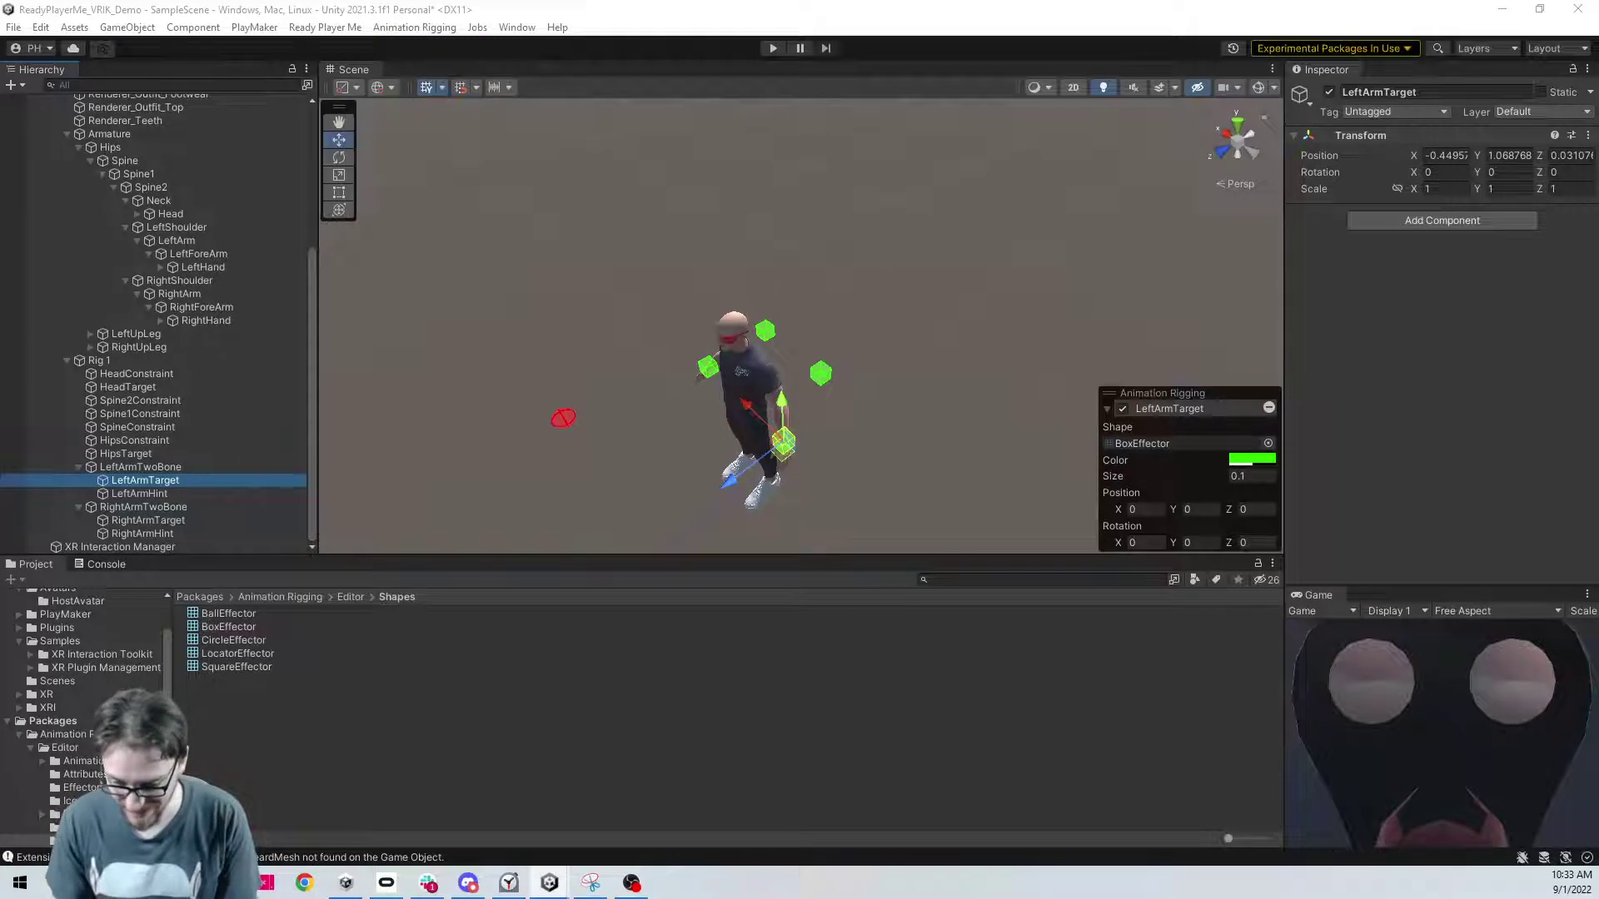
- Add a Multi-Parent Constraint to LeftArmTarget, constraining itself, with one empty source slot
click(1430, 224)
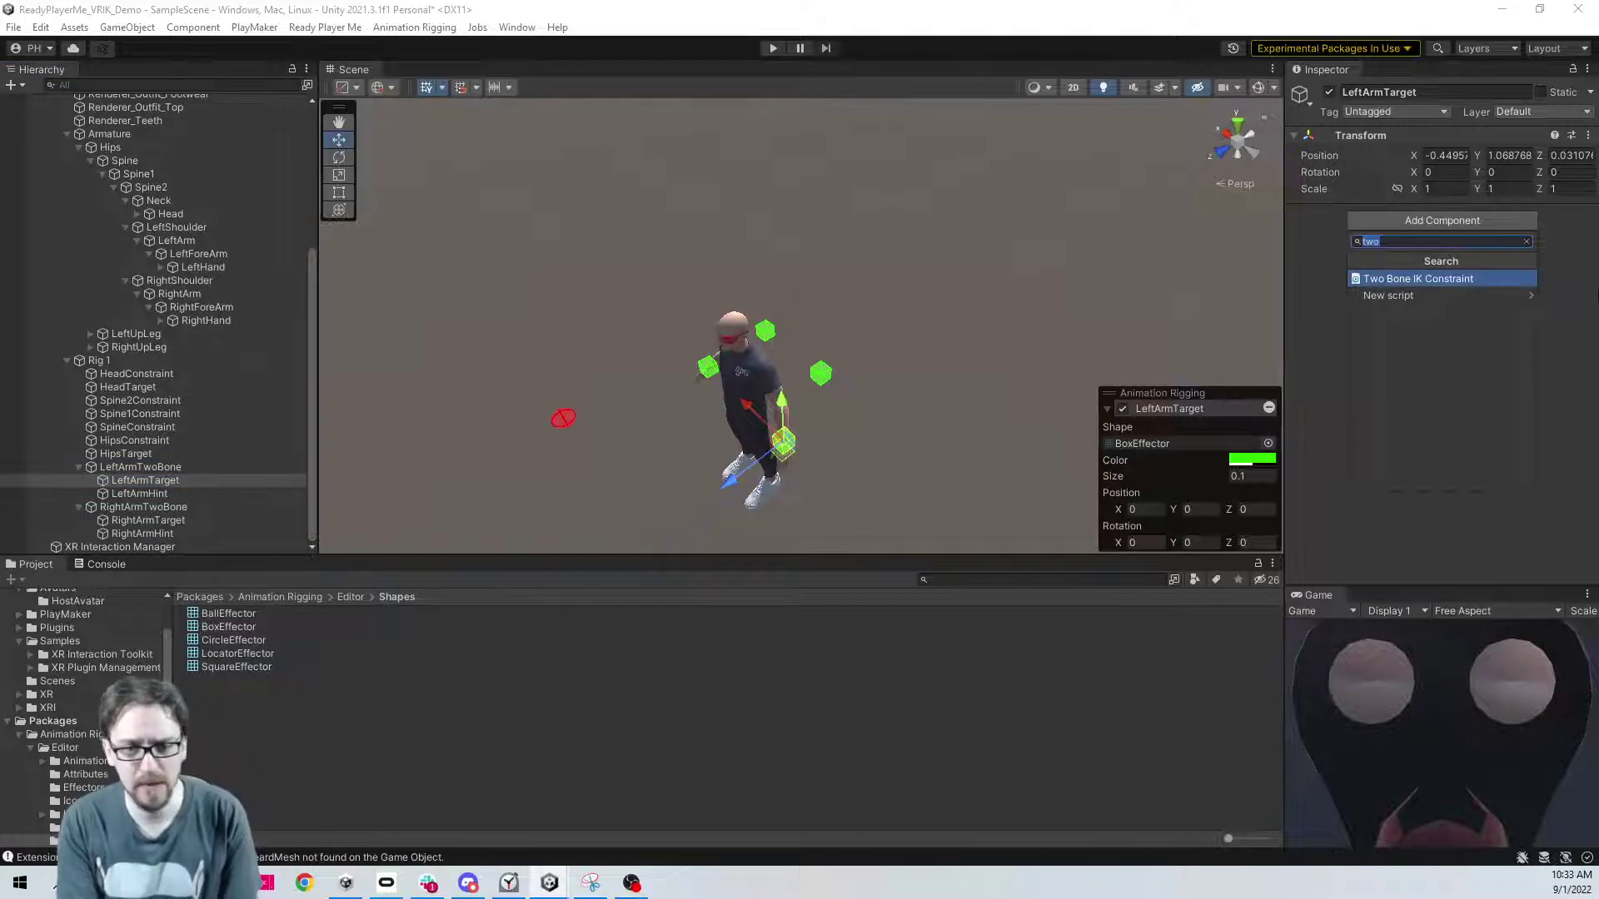
text(mul)
key(Down)
key(Return)
drag(143, 483, 1428, 242)
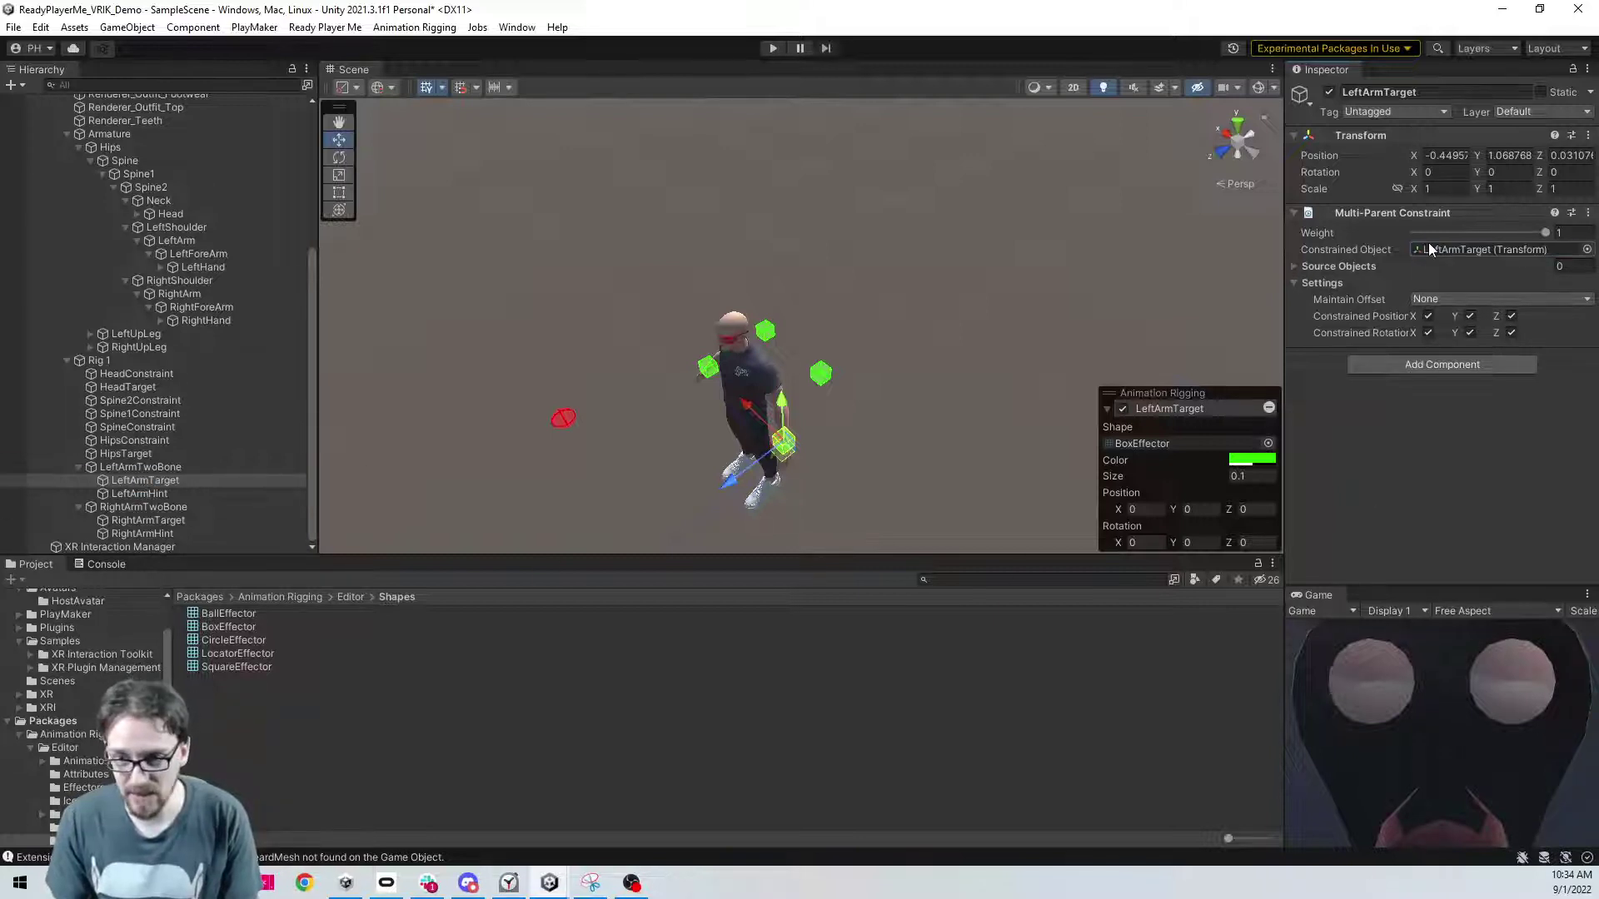
click(1293, 266)
click(1551, 307)
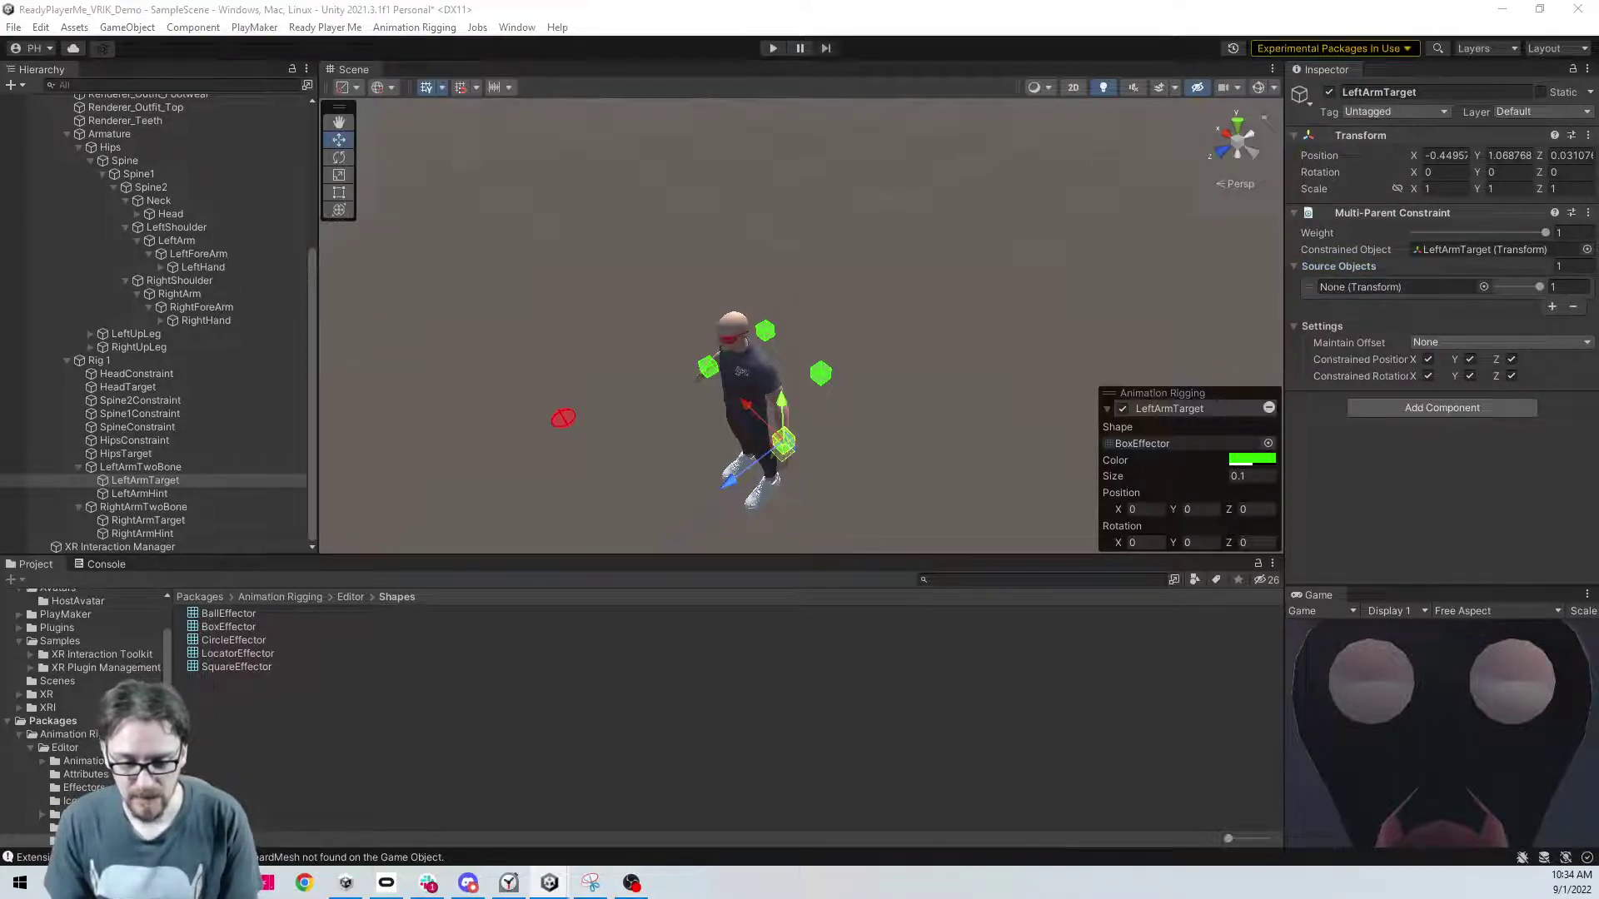
- Use LeftHand Controller as LeftArmTarget's source object and set its Rotation X to 45
click(1483, 286)
text(left)
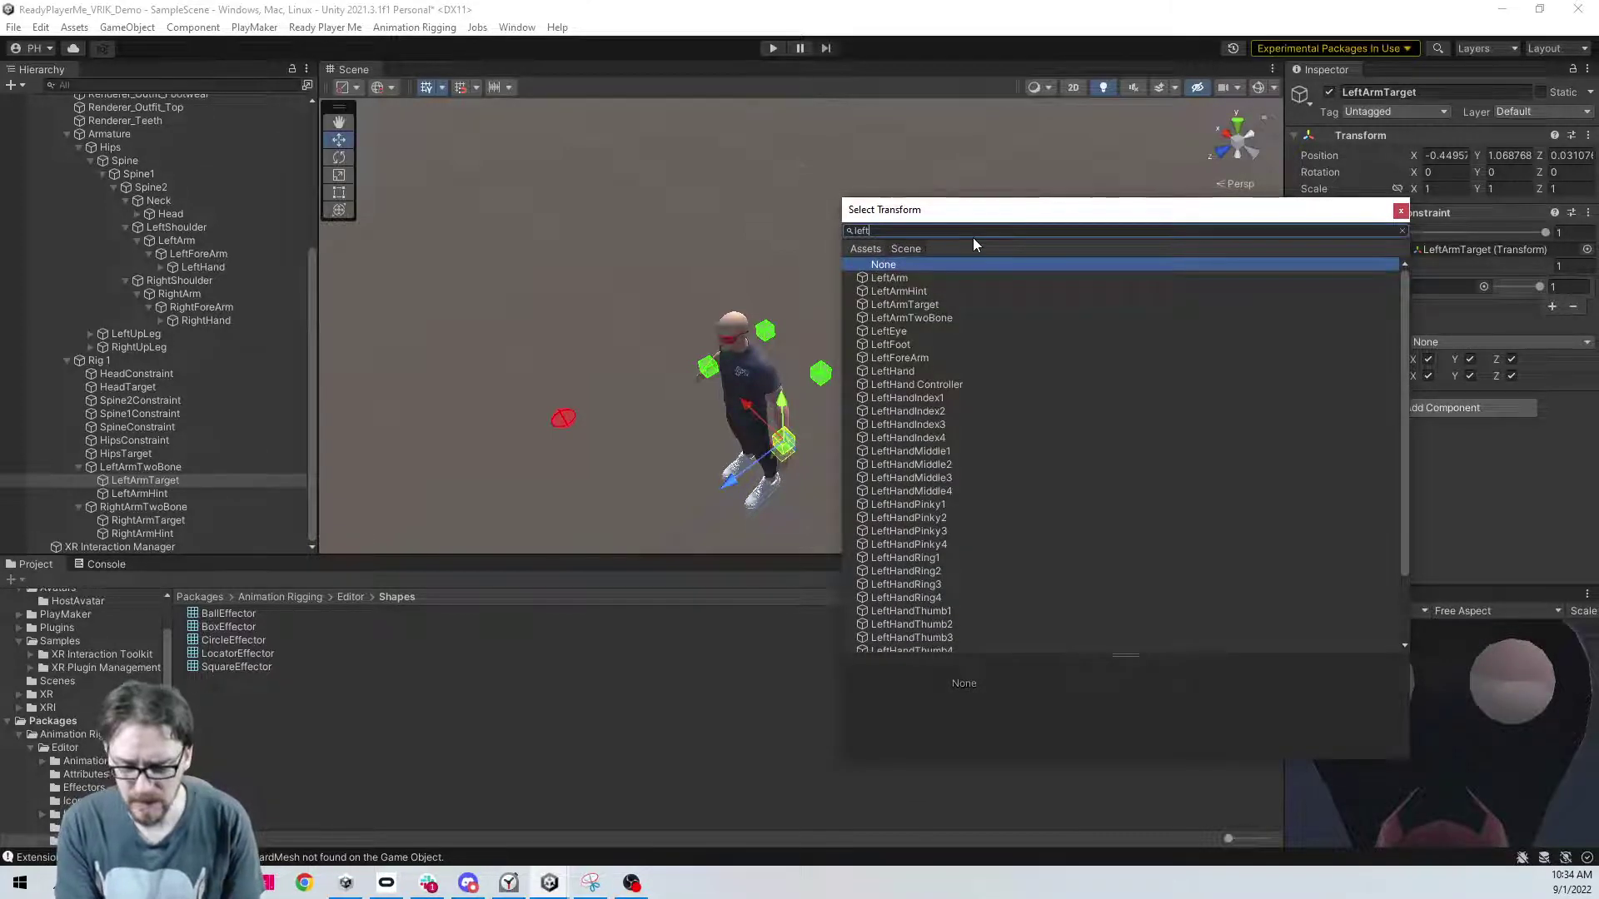
text(handcontroller)
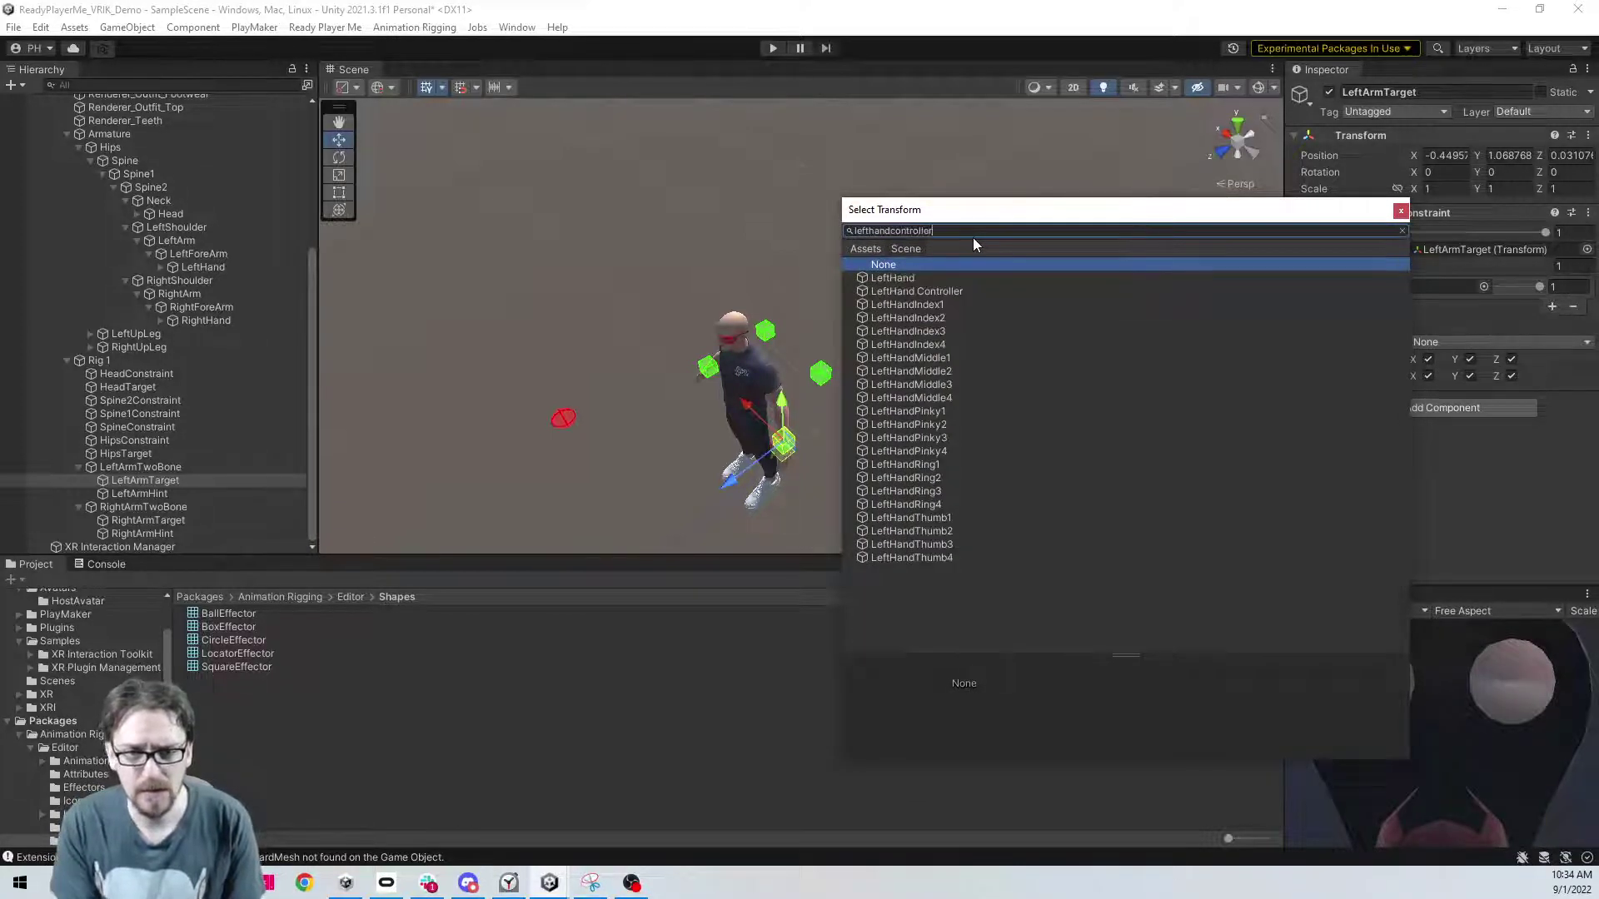
key(BackSpace)
key(BackSpace)
key(BackSpace)
key(BackSpace)
key(BackSpace)
key(BackSpace)
key(BackSpace)
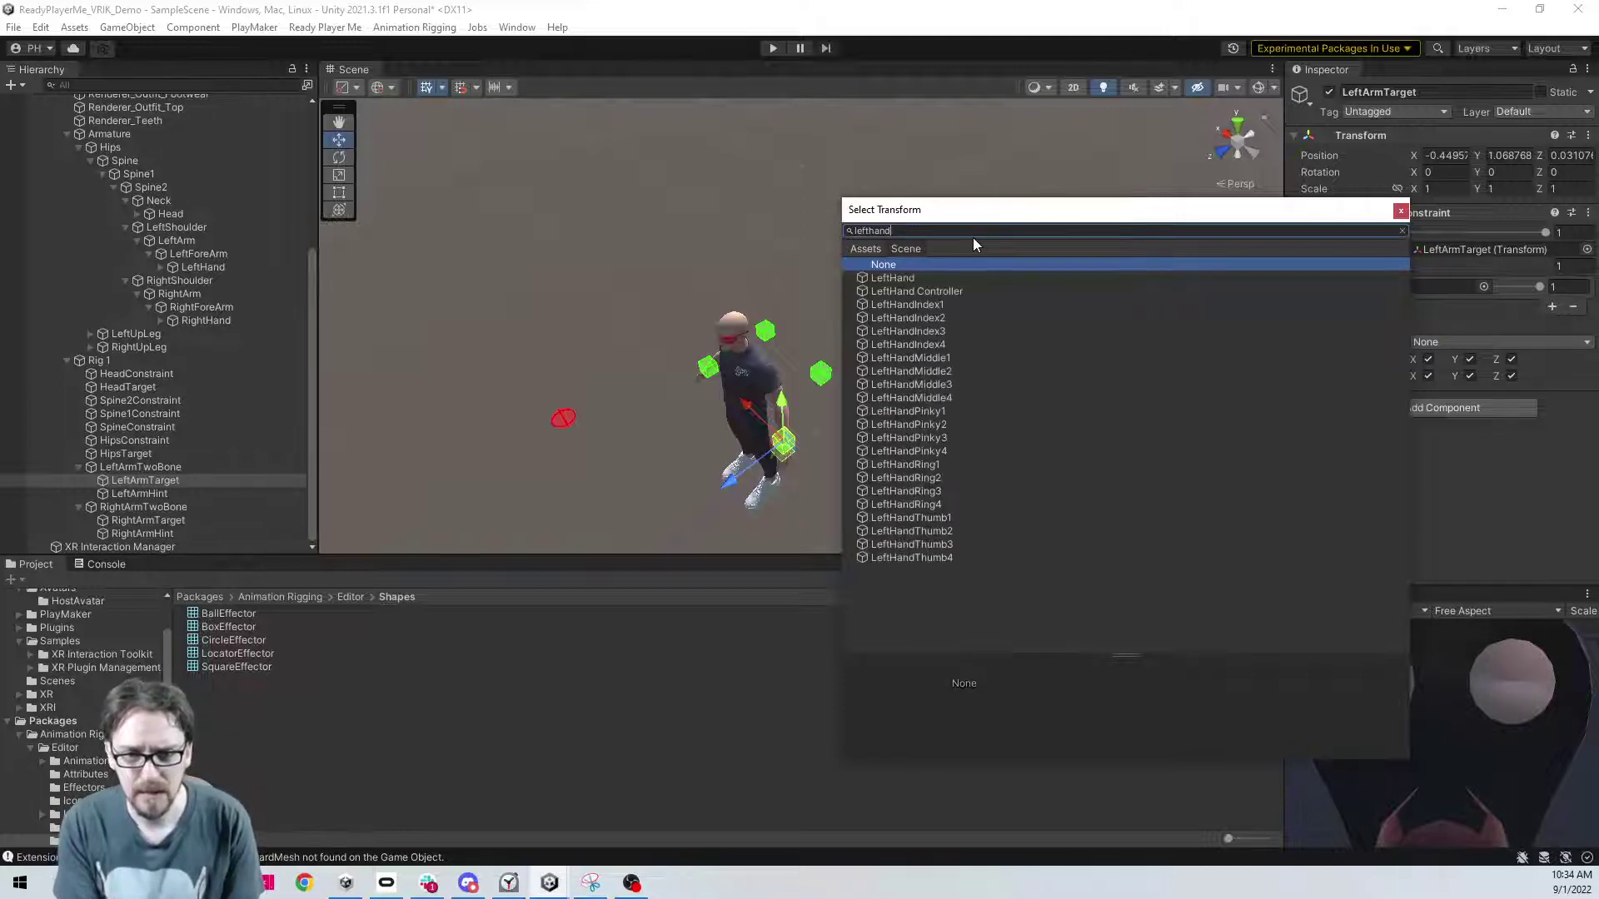
key(Down)
key(Down)
key(Return)
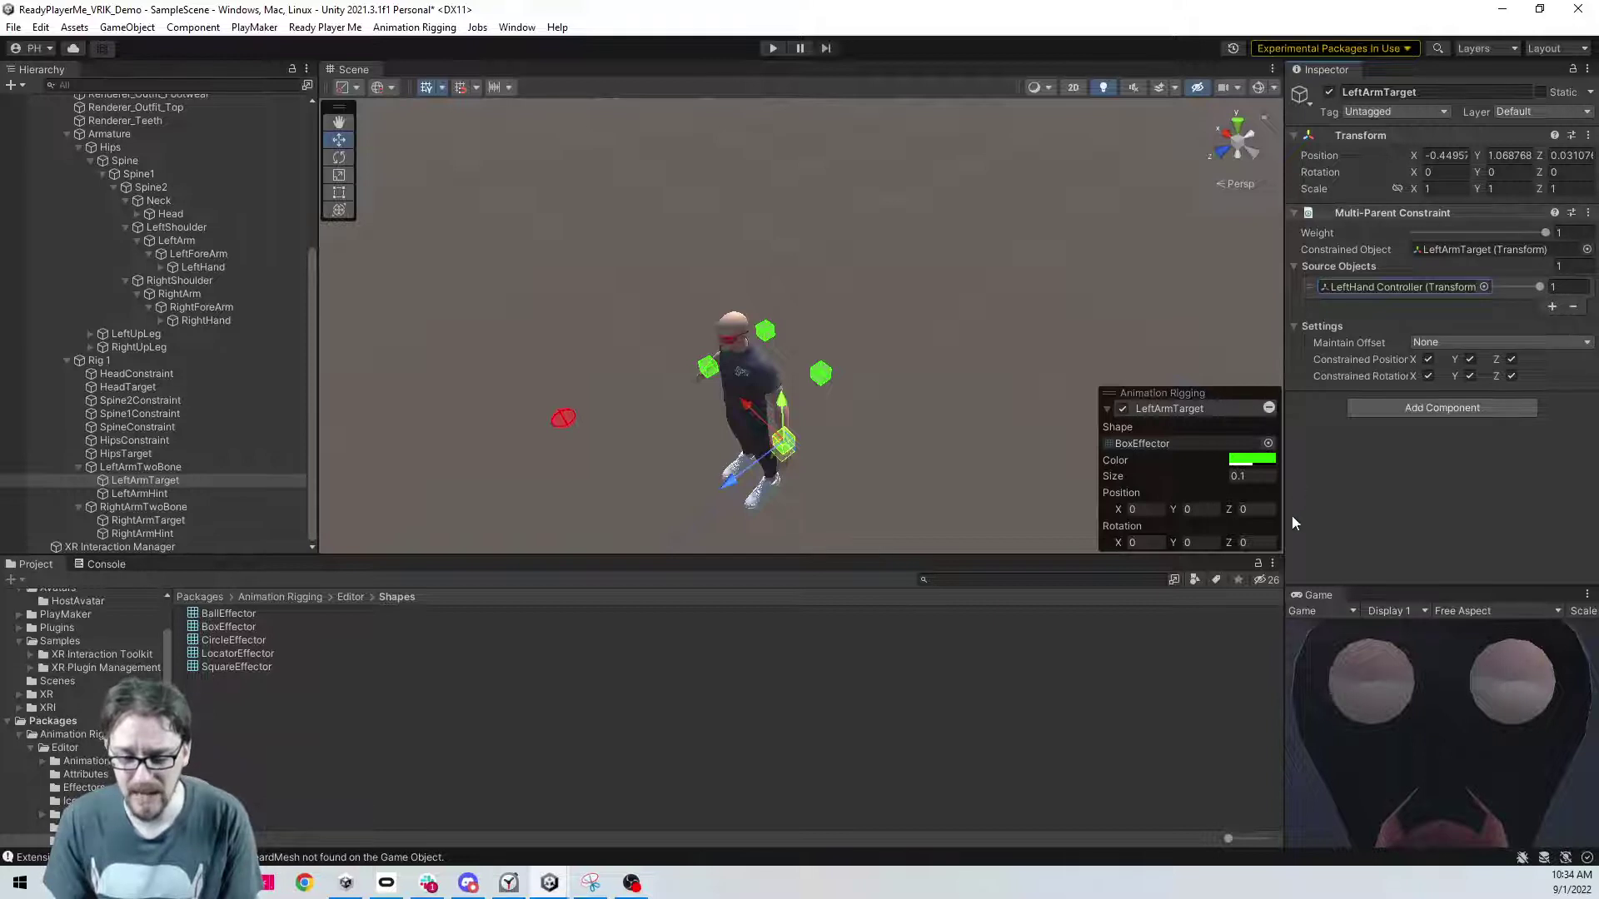
click(1451, 170)
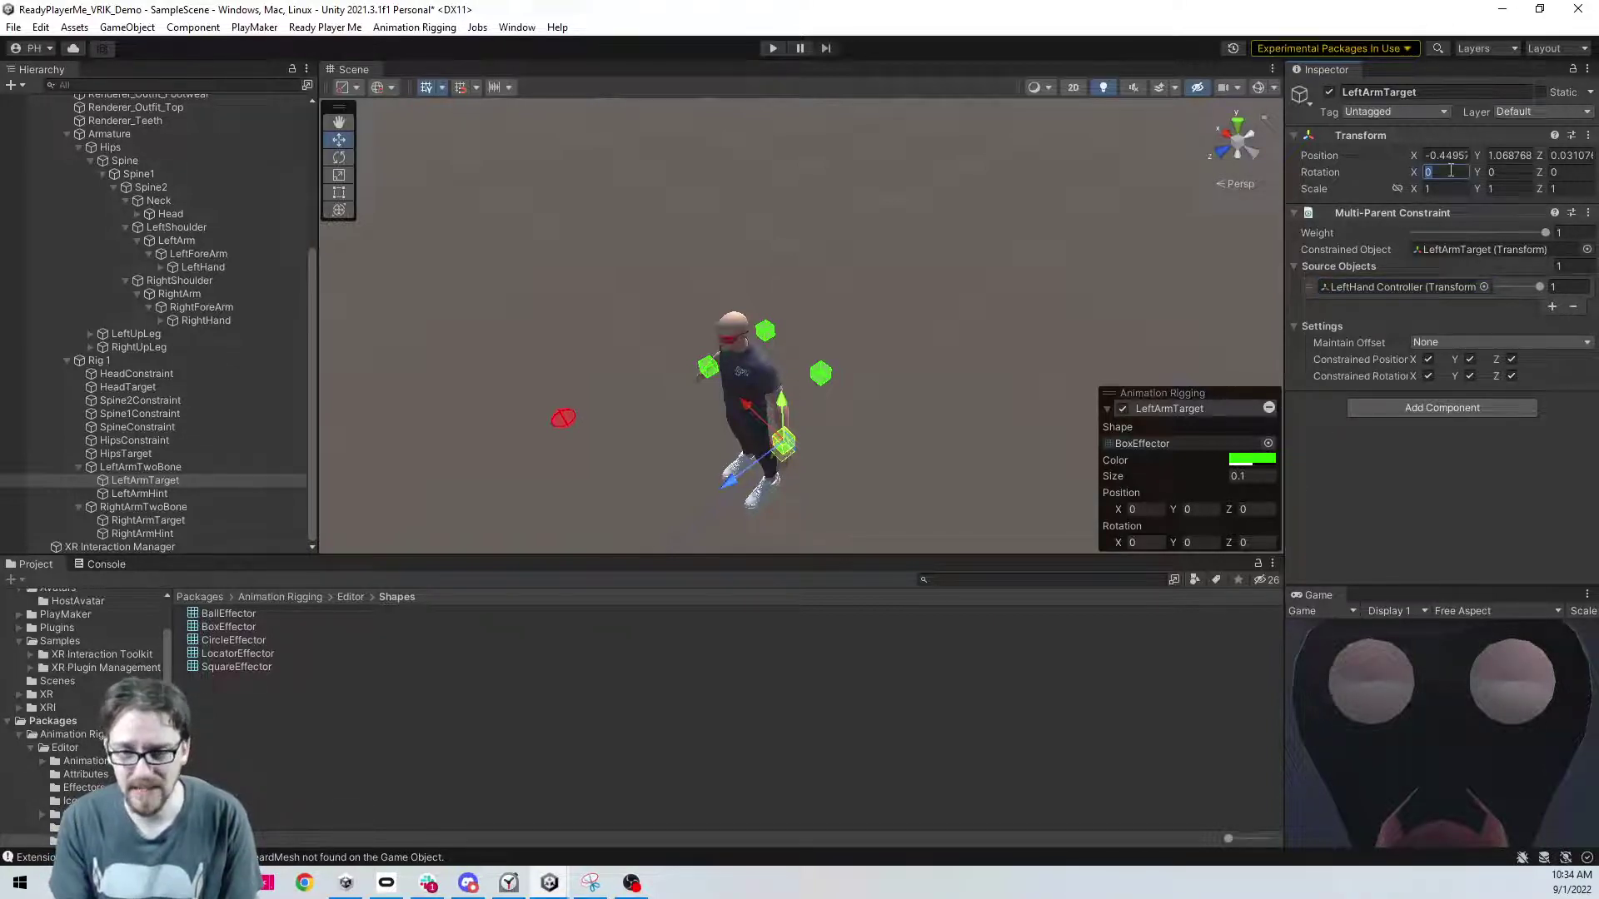
text(45)
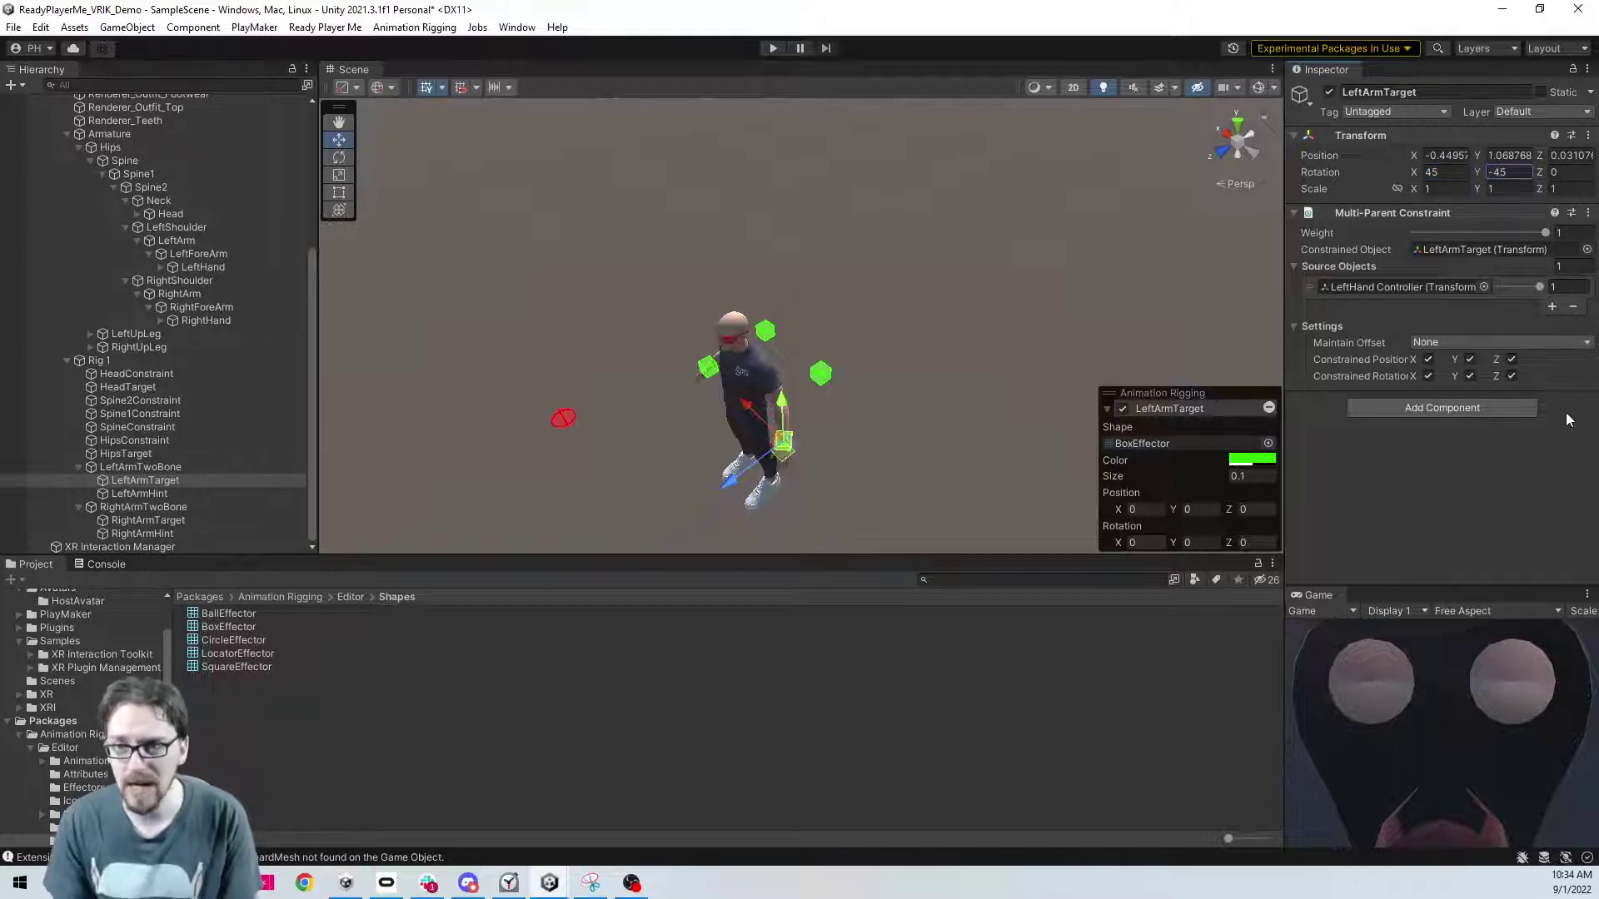
- Give RightArmTarget a Multi-Parent Constraint on itself, sourced from RightHand Controller
click(188, 519)
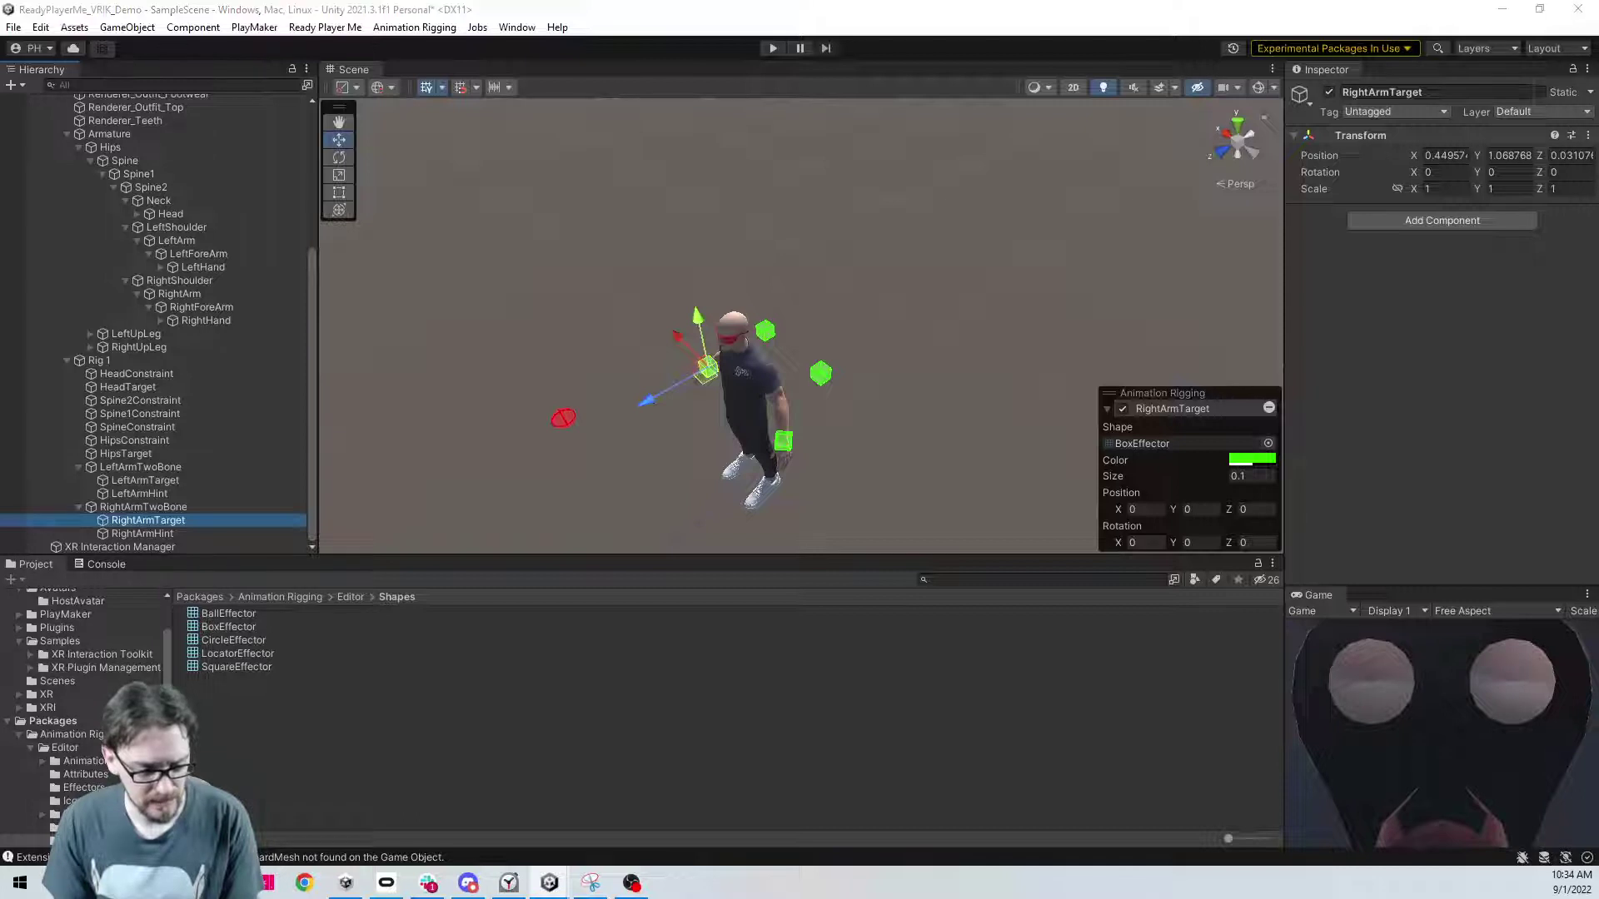
click(1467, 224)
key(Return)
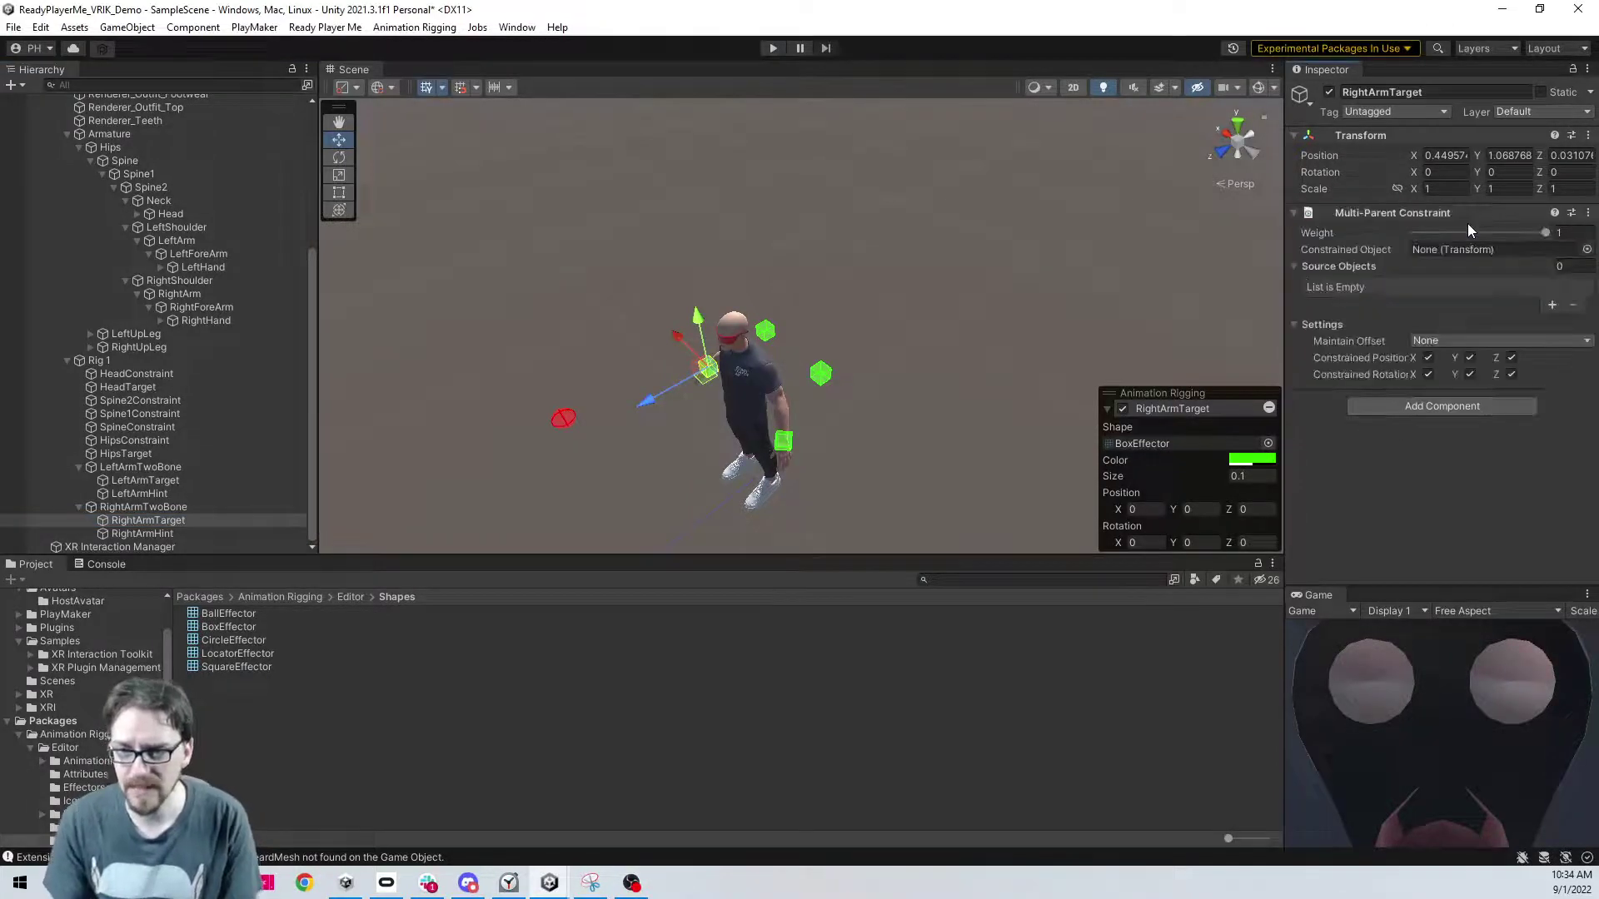
drag(168, 524, 1452, 247)
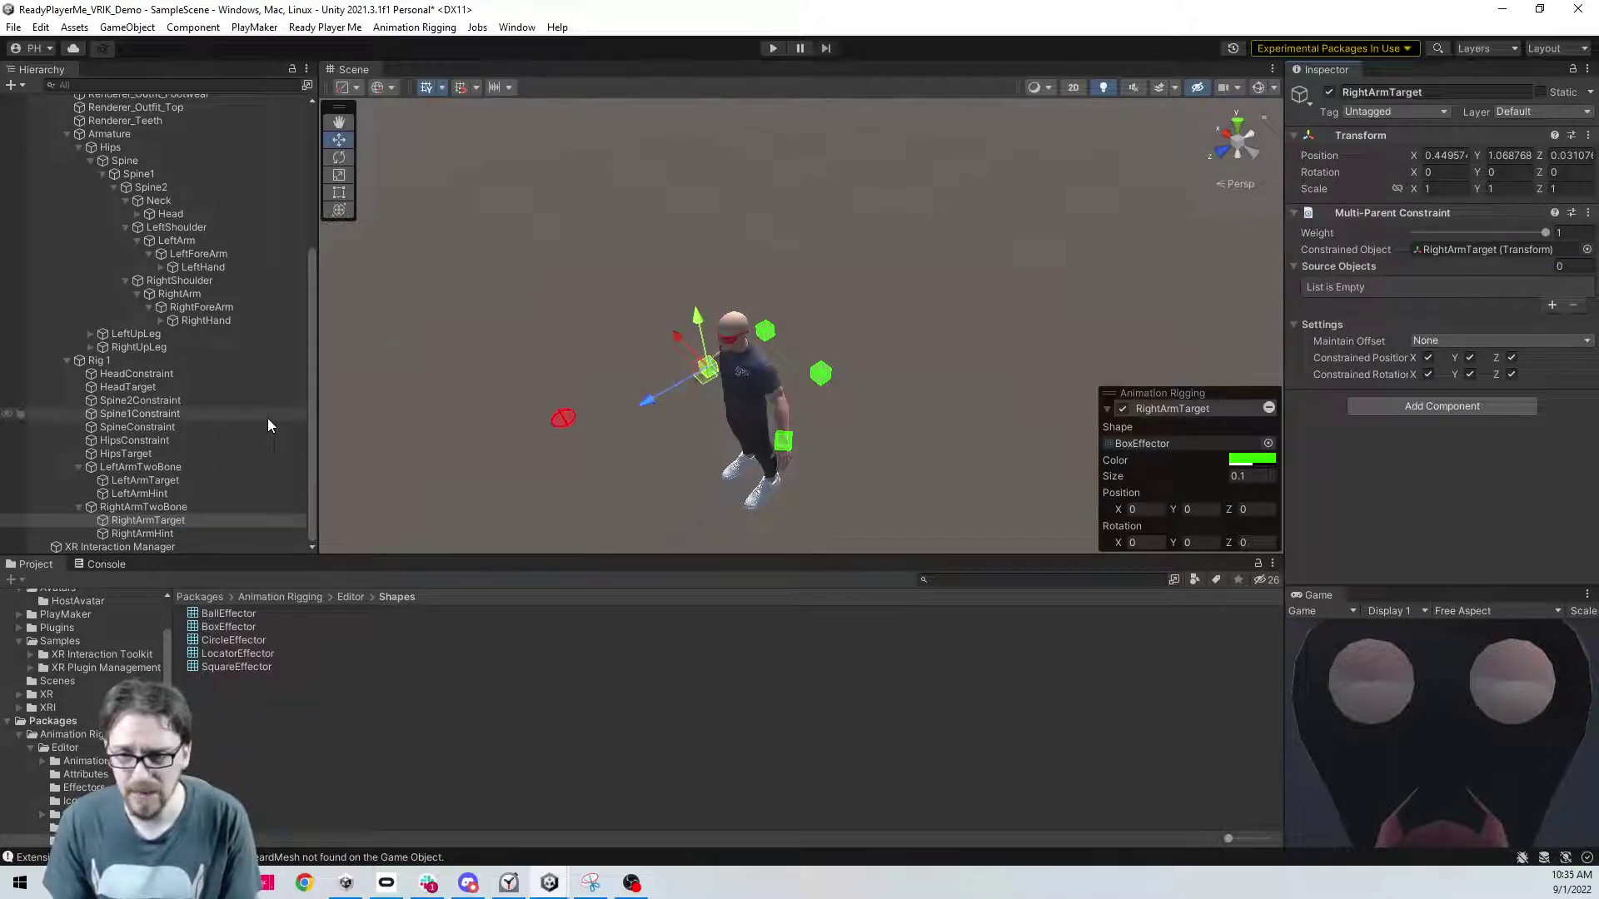
click(1552, 305)
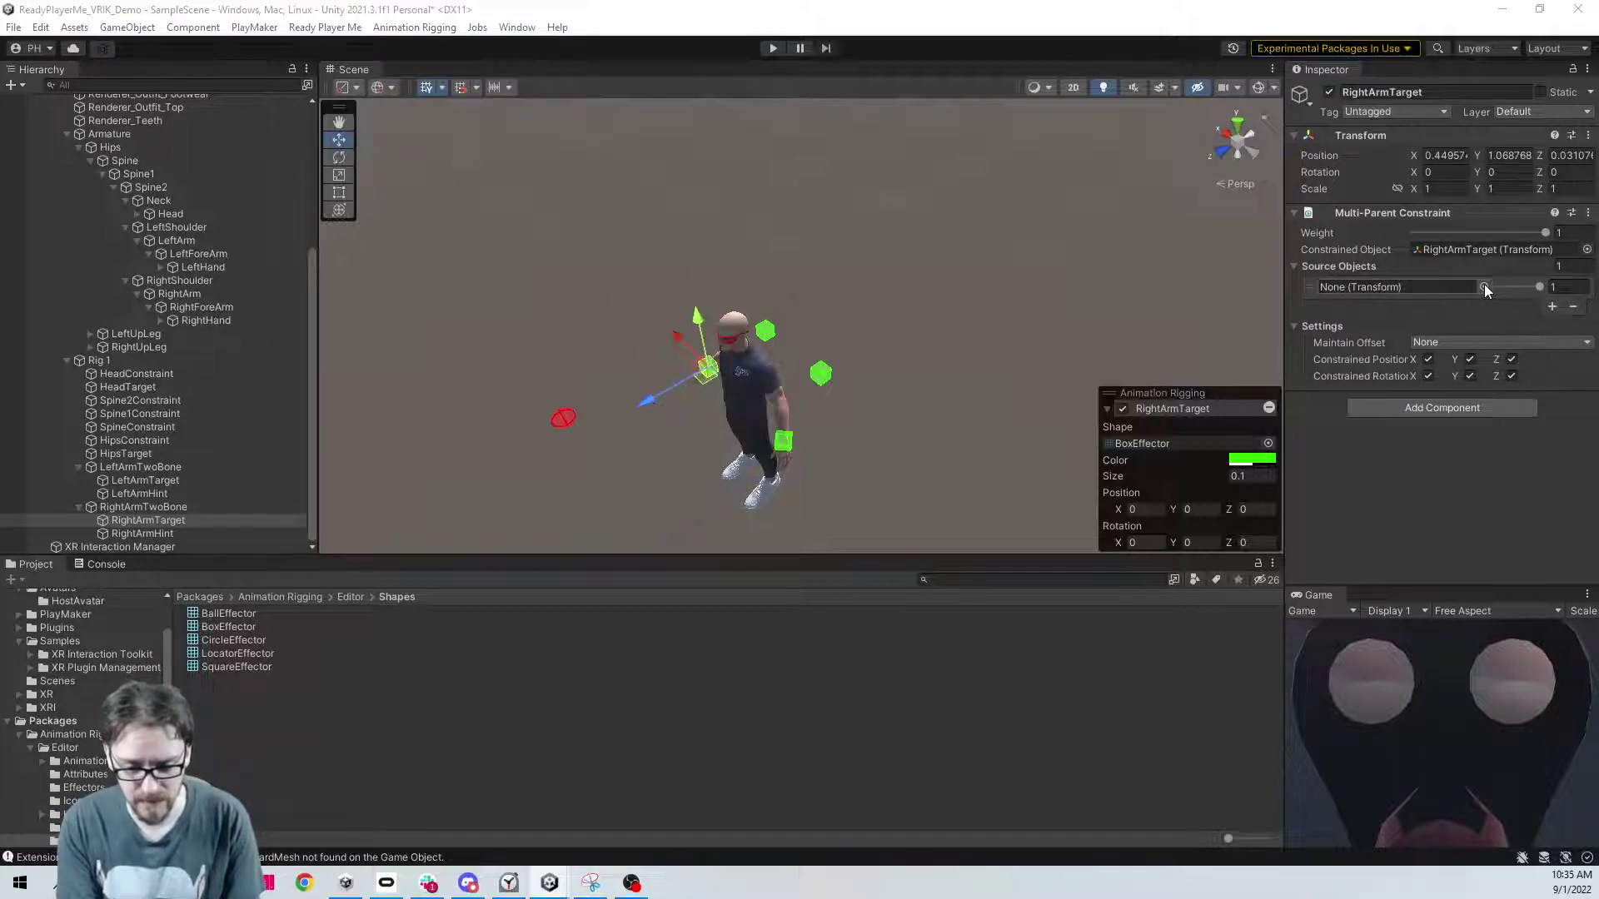
key(Return)
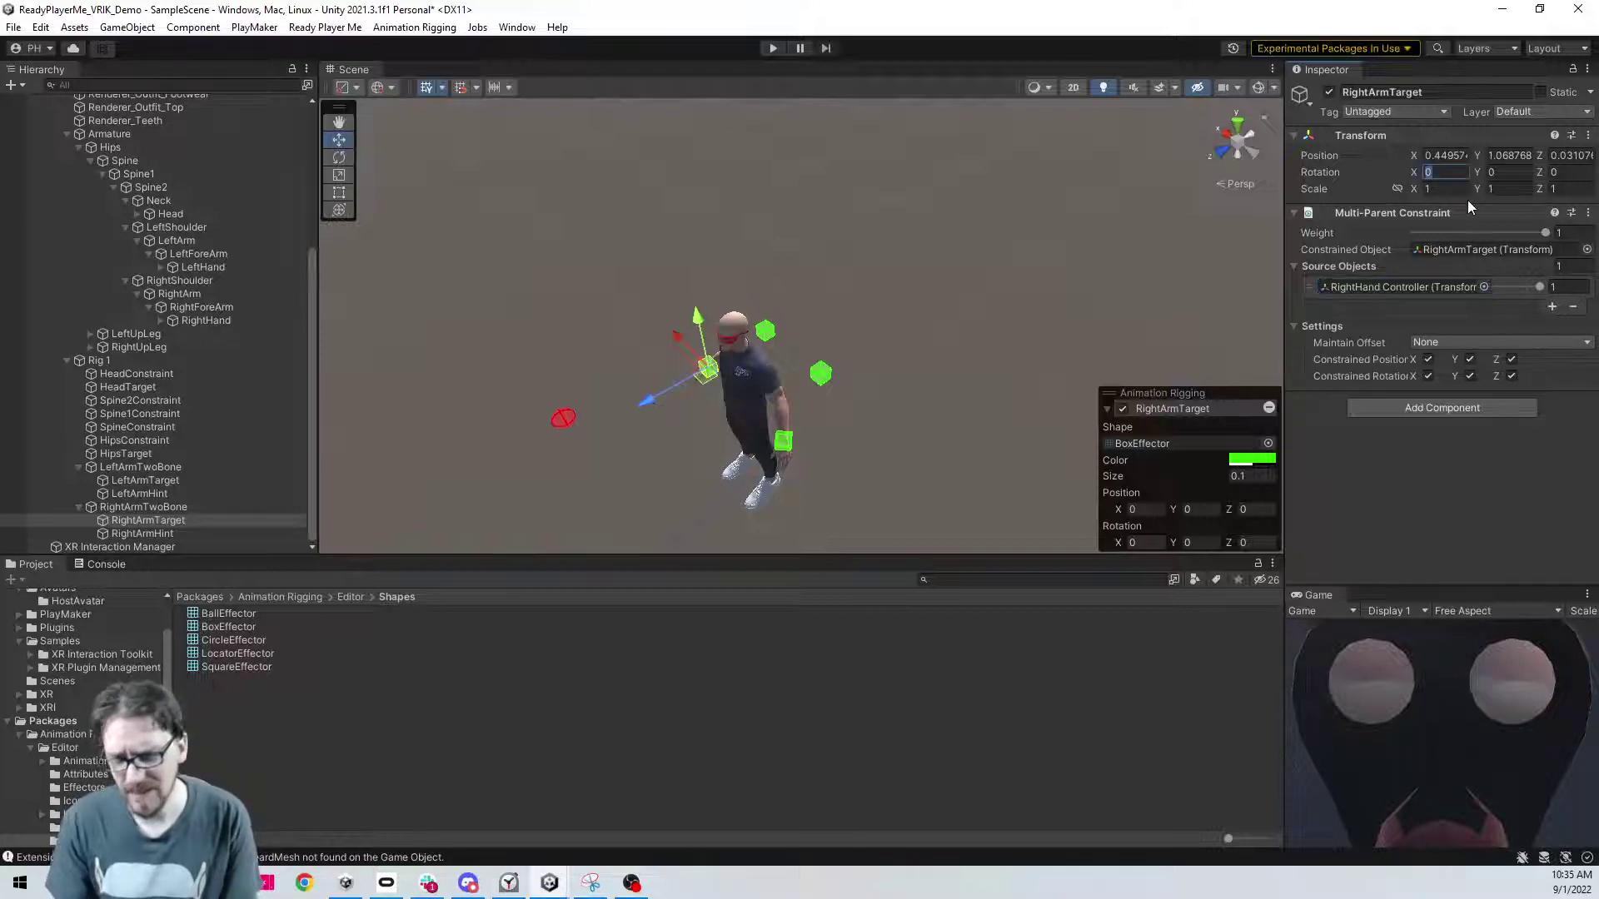
- Rotate RightArmTarget to X 45 and Y 45, viewing the character from the side
key(Tab)
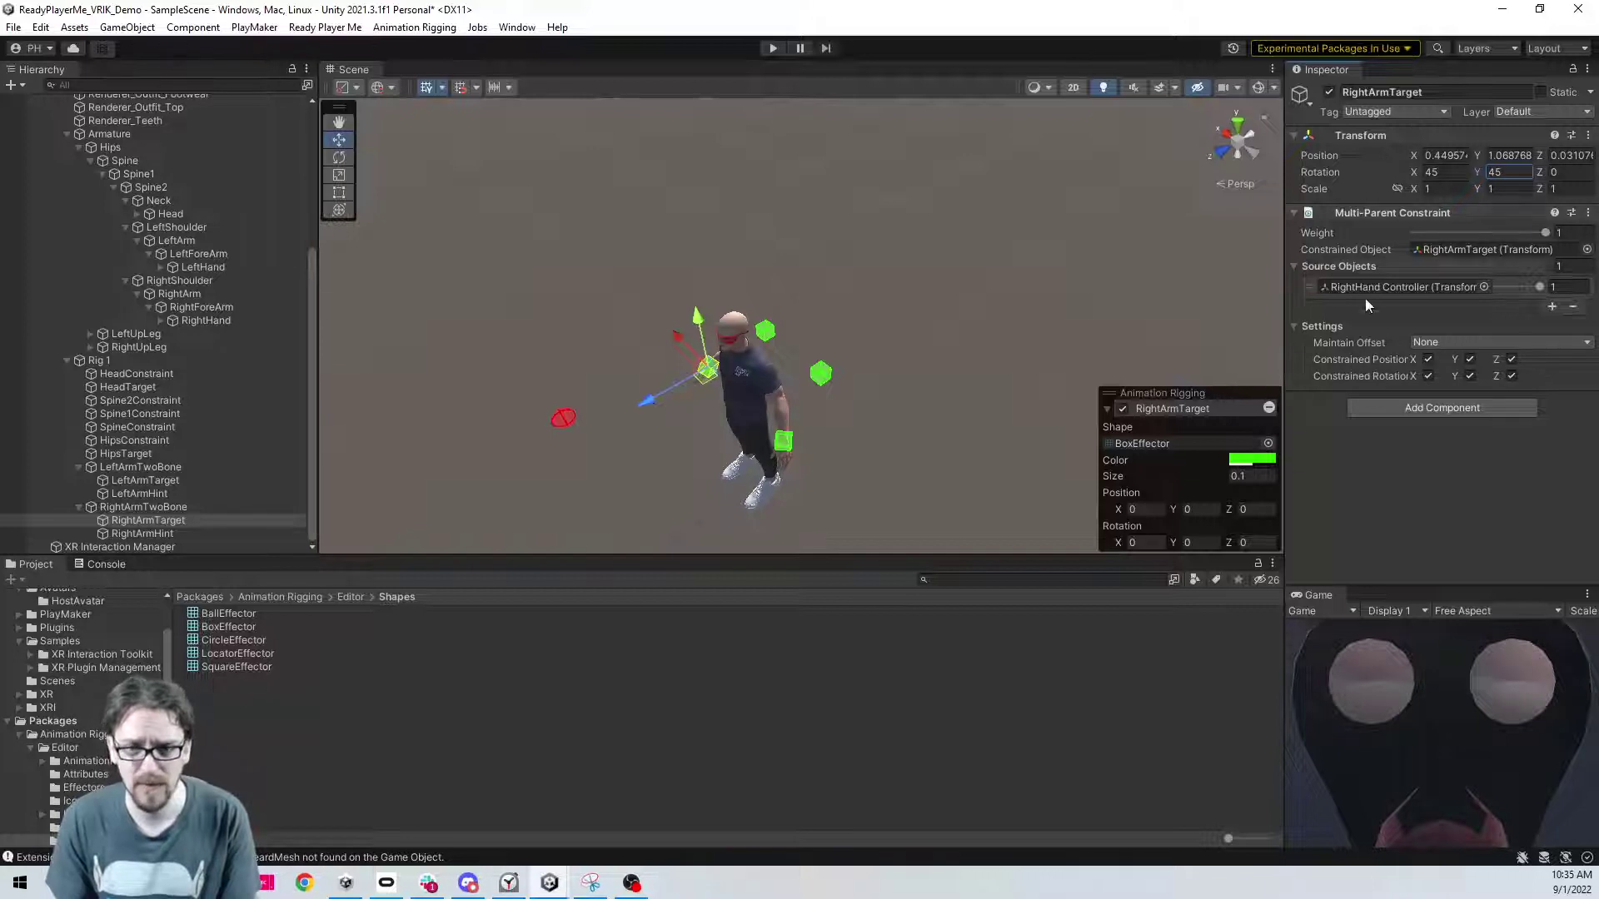
key(Return)
scroll(783, 452, up, 3)
alt+drag(783, 453, 781, 334)
scroll(990, 427, down, 3)
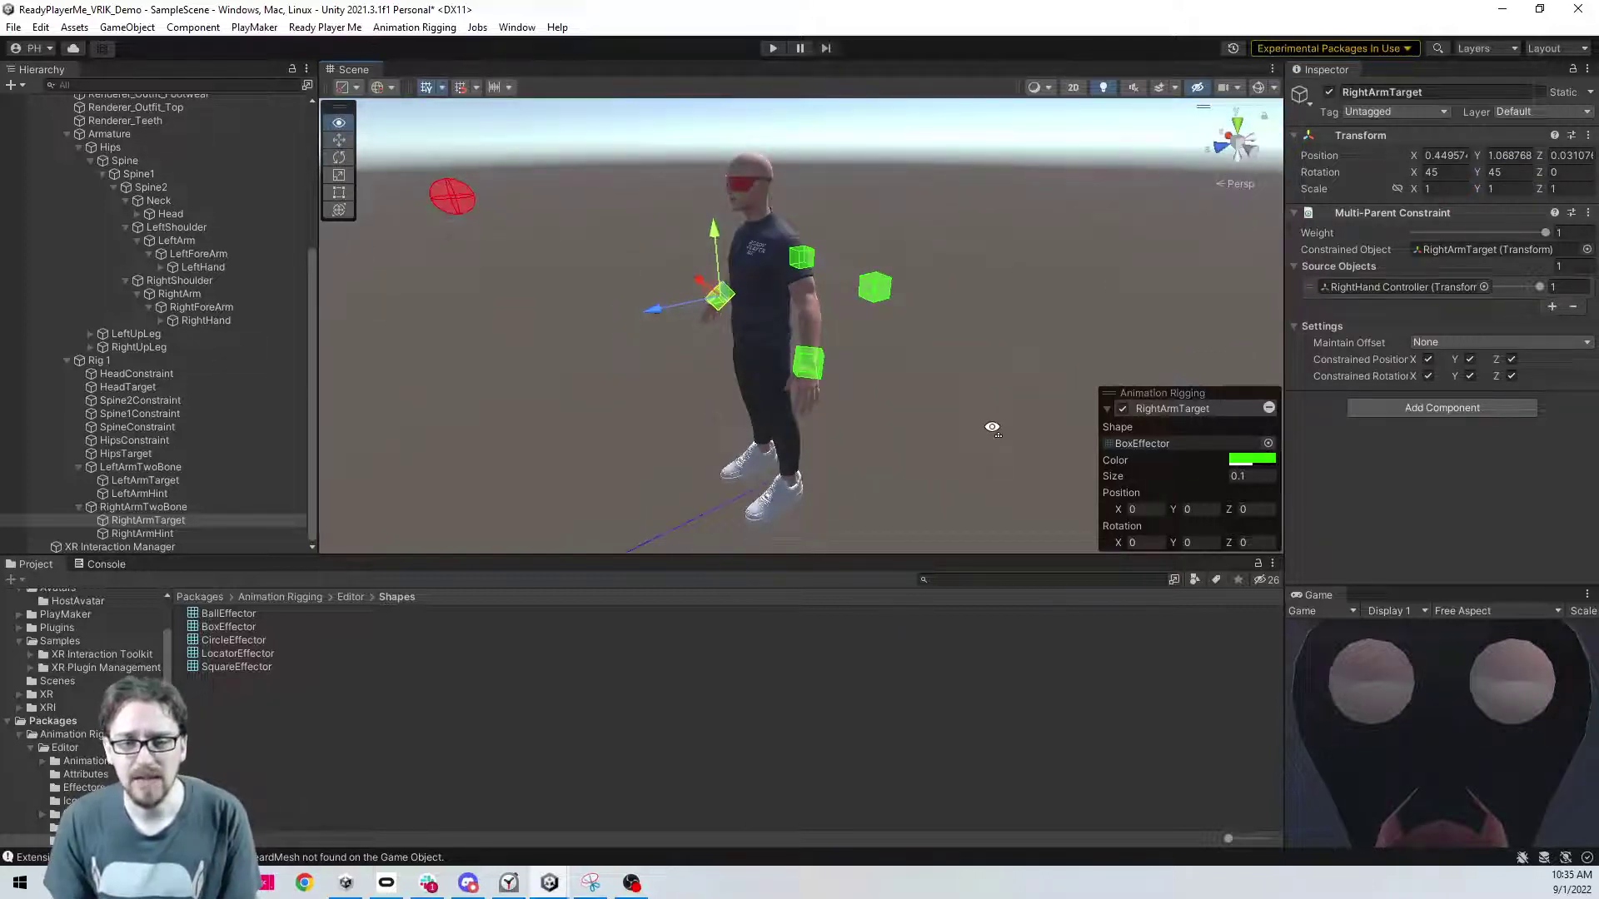
scroll(990, 427, up, 5)
right_drag(982, 426, 806, 337)
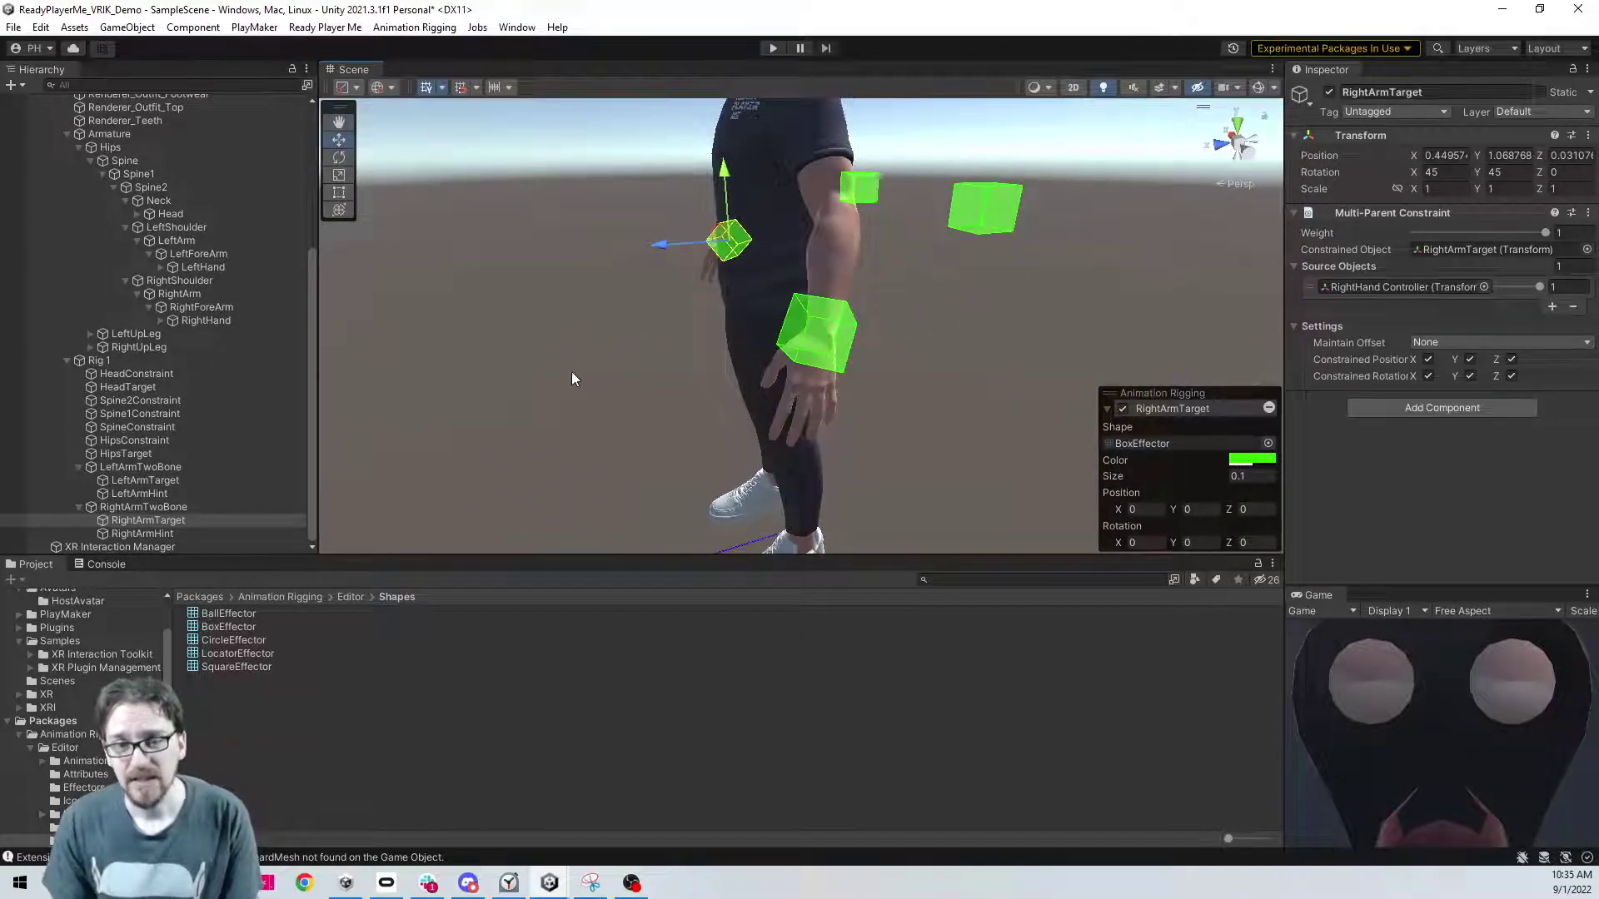
right_drag(571, 384, 678, 363)
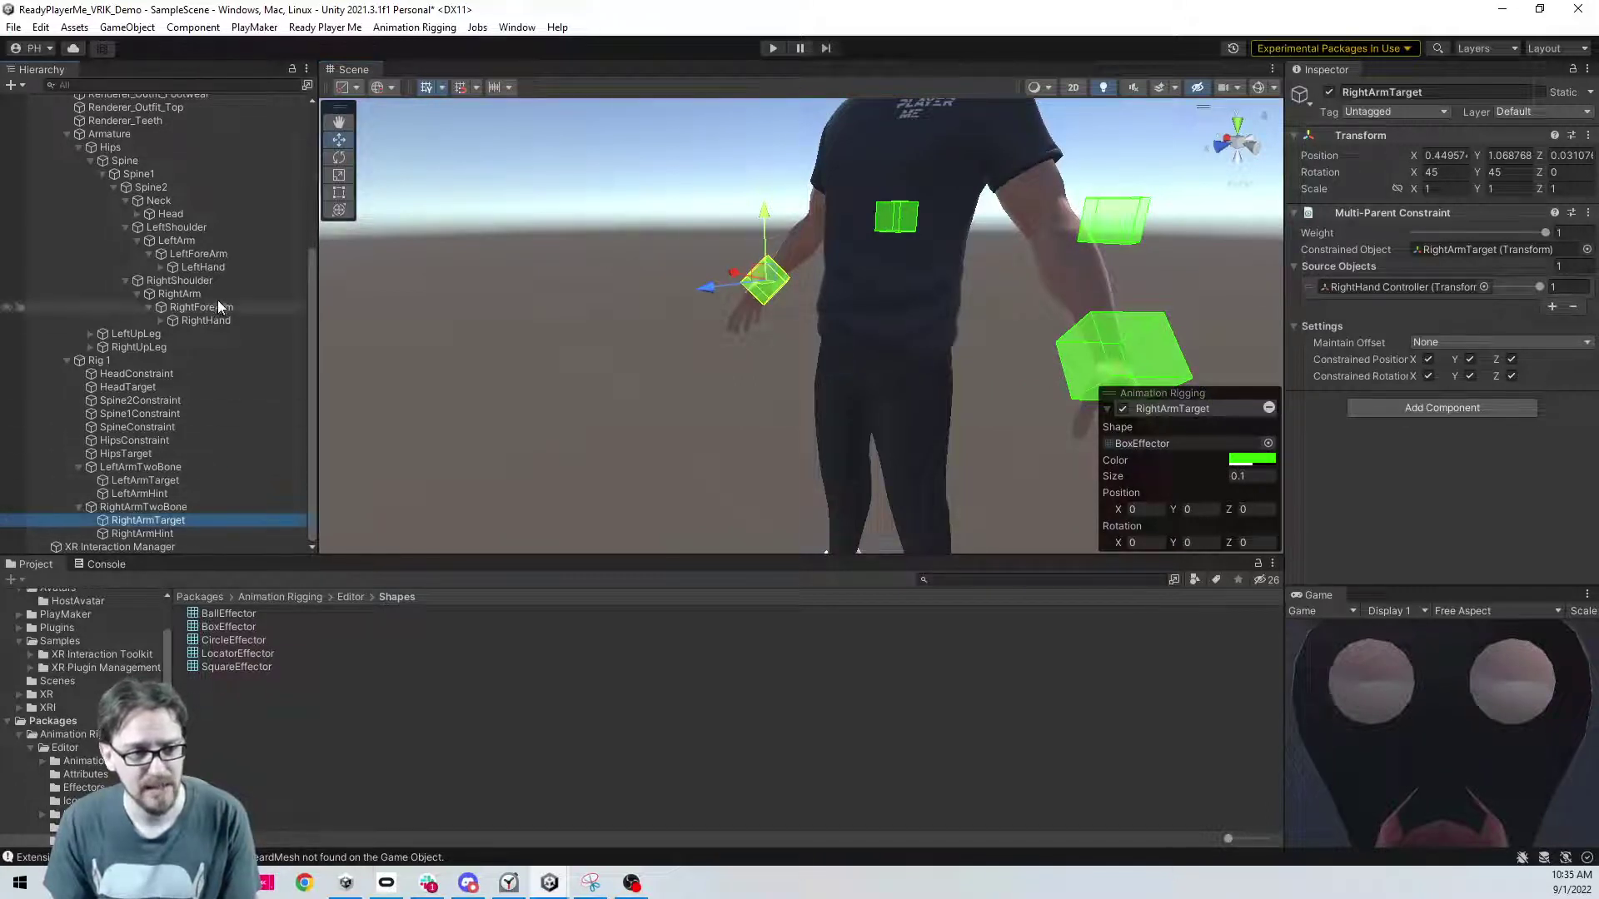
ctrl+click(206, 320)
click(414, 28)
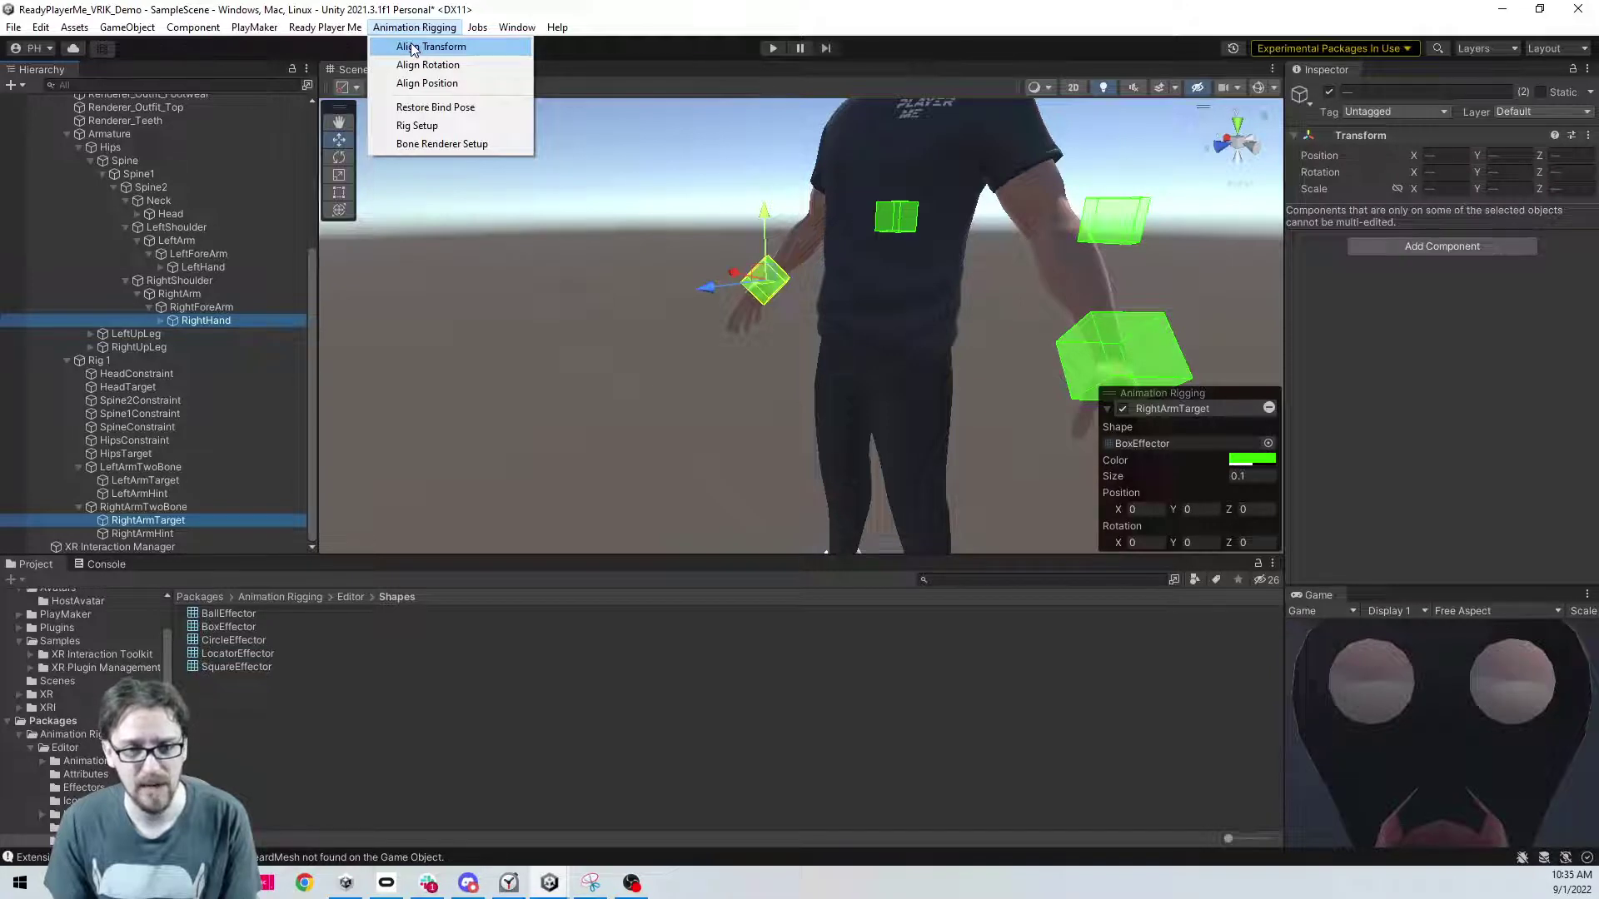
click(413, 48)
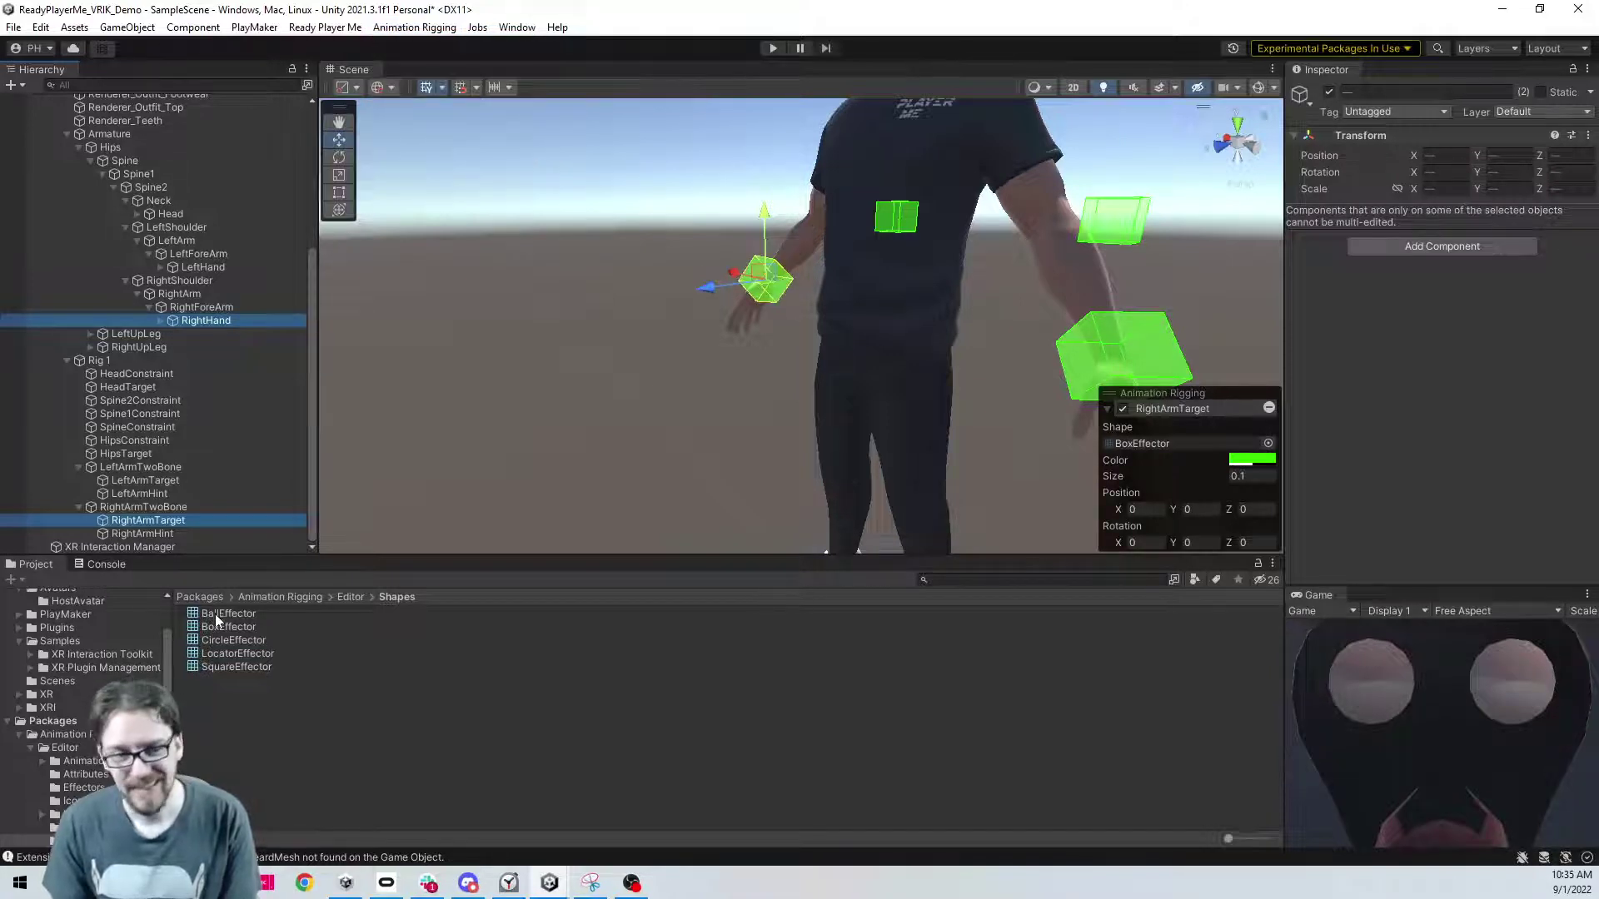
click(166, 523)
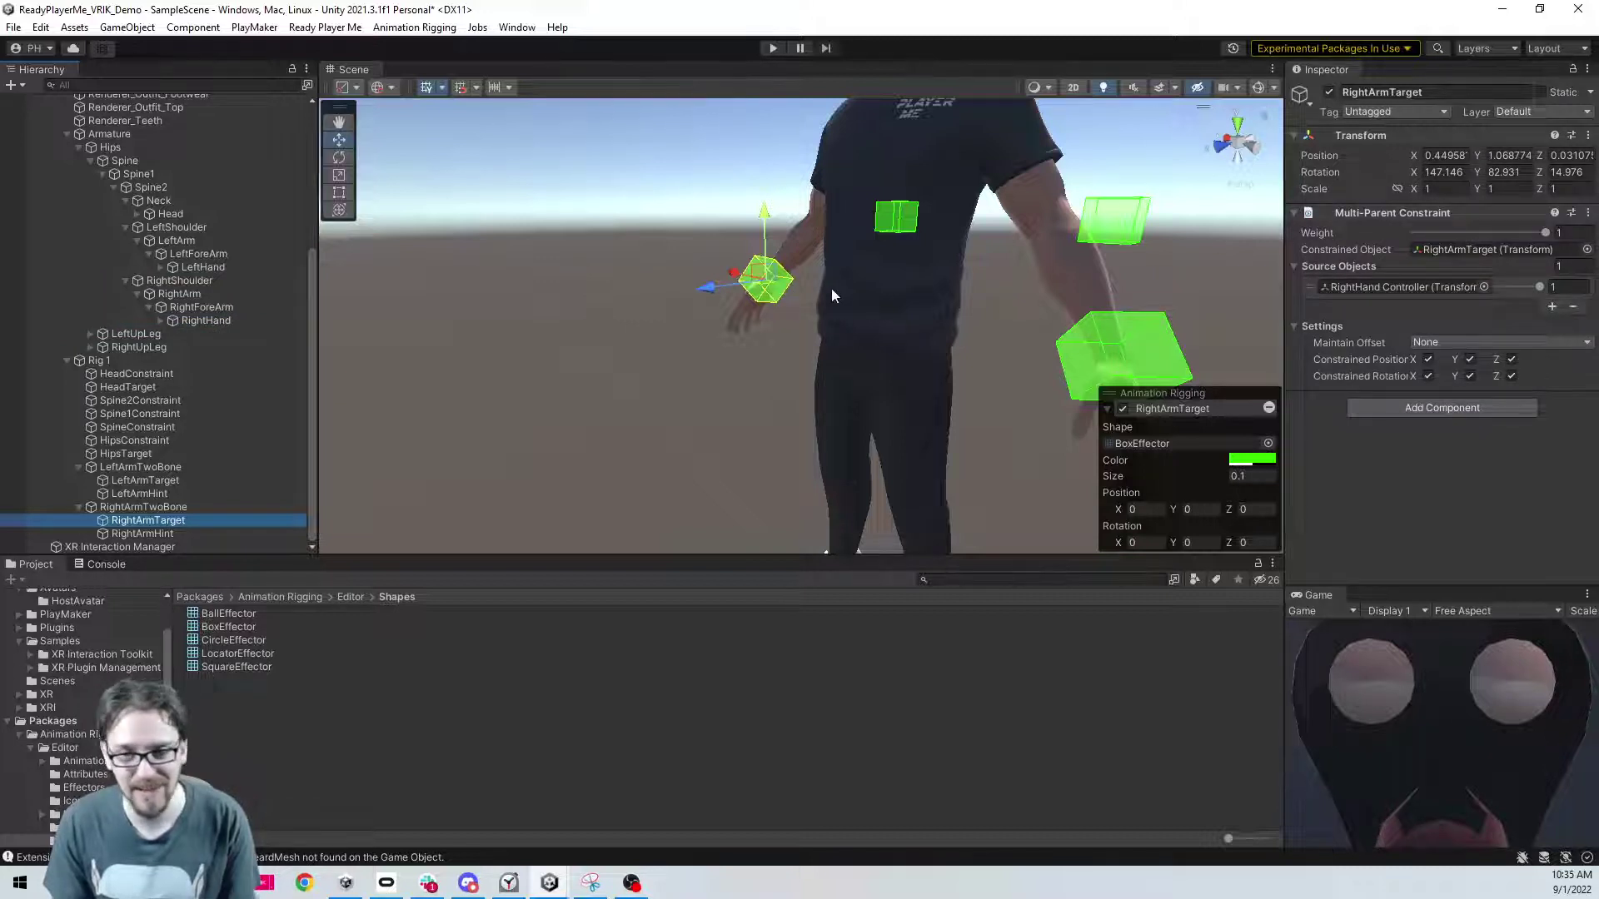
key(ctrl+z)
key(ctrl+z)
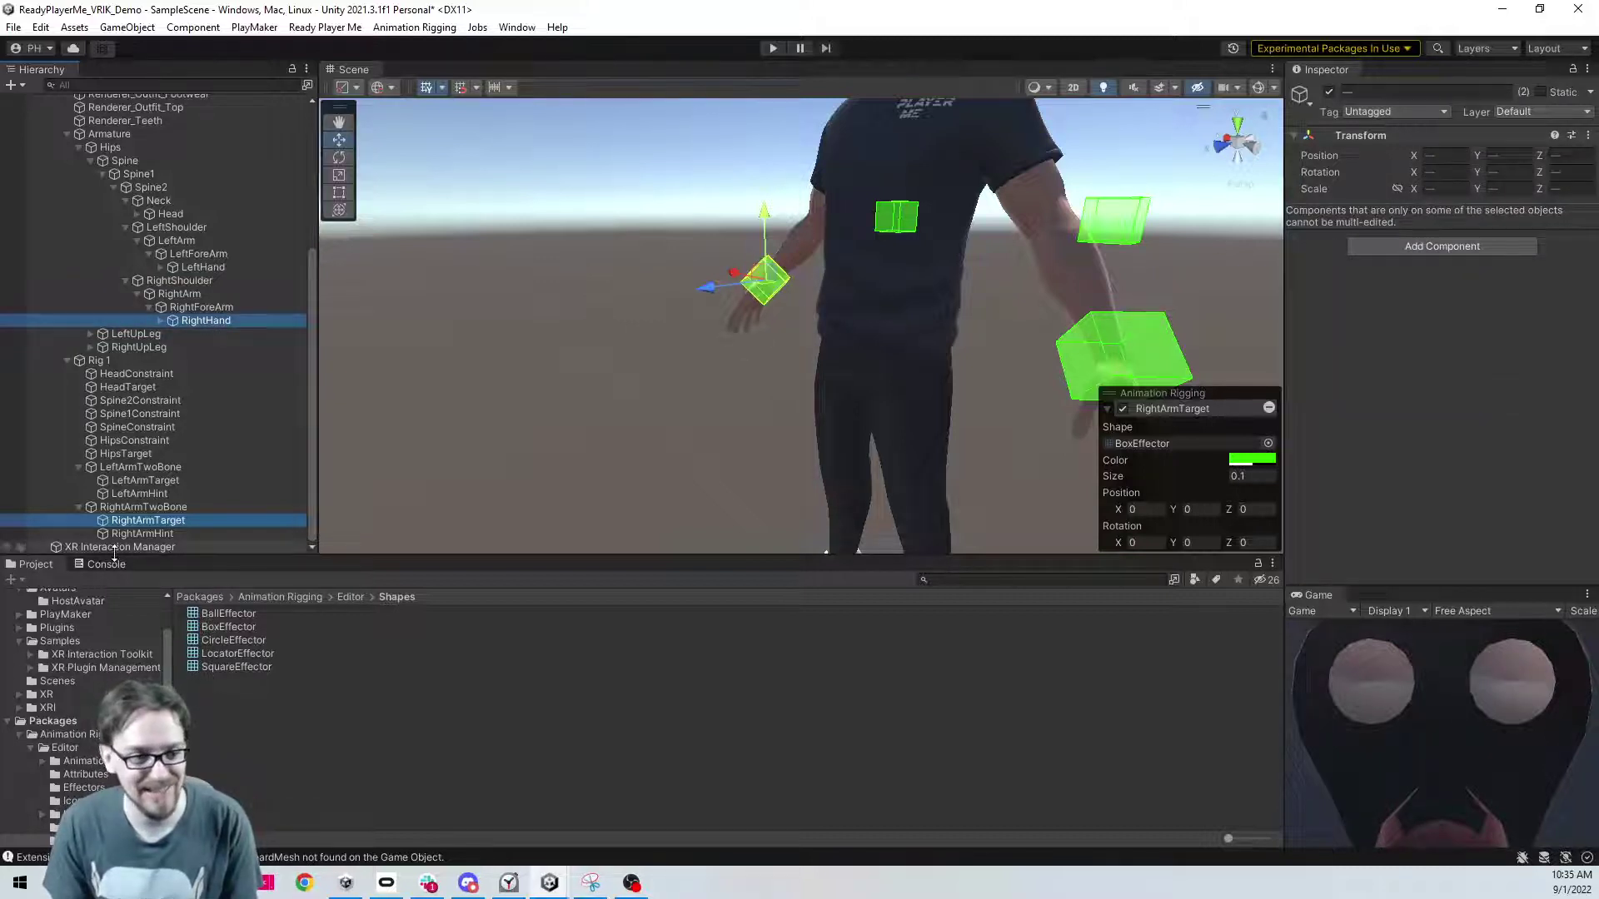
key(ctrl+z)
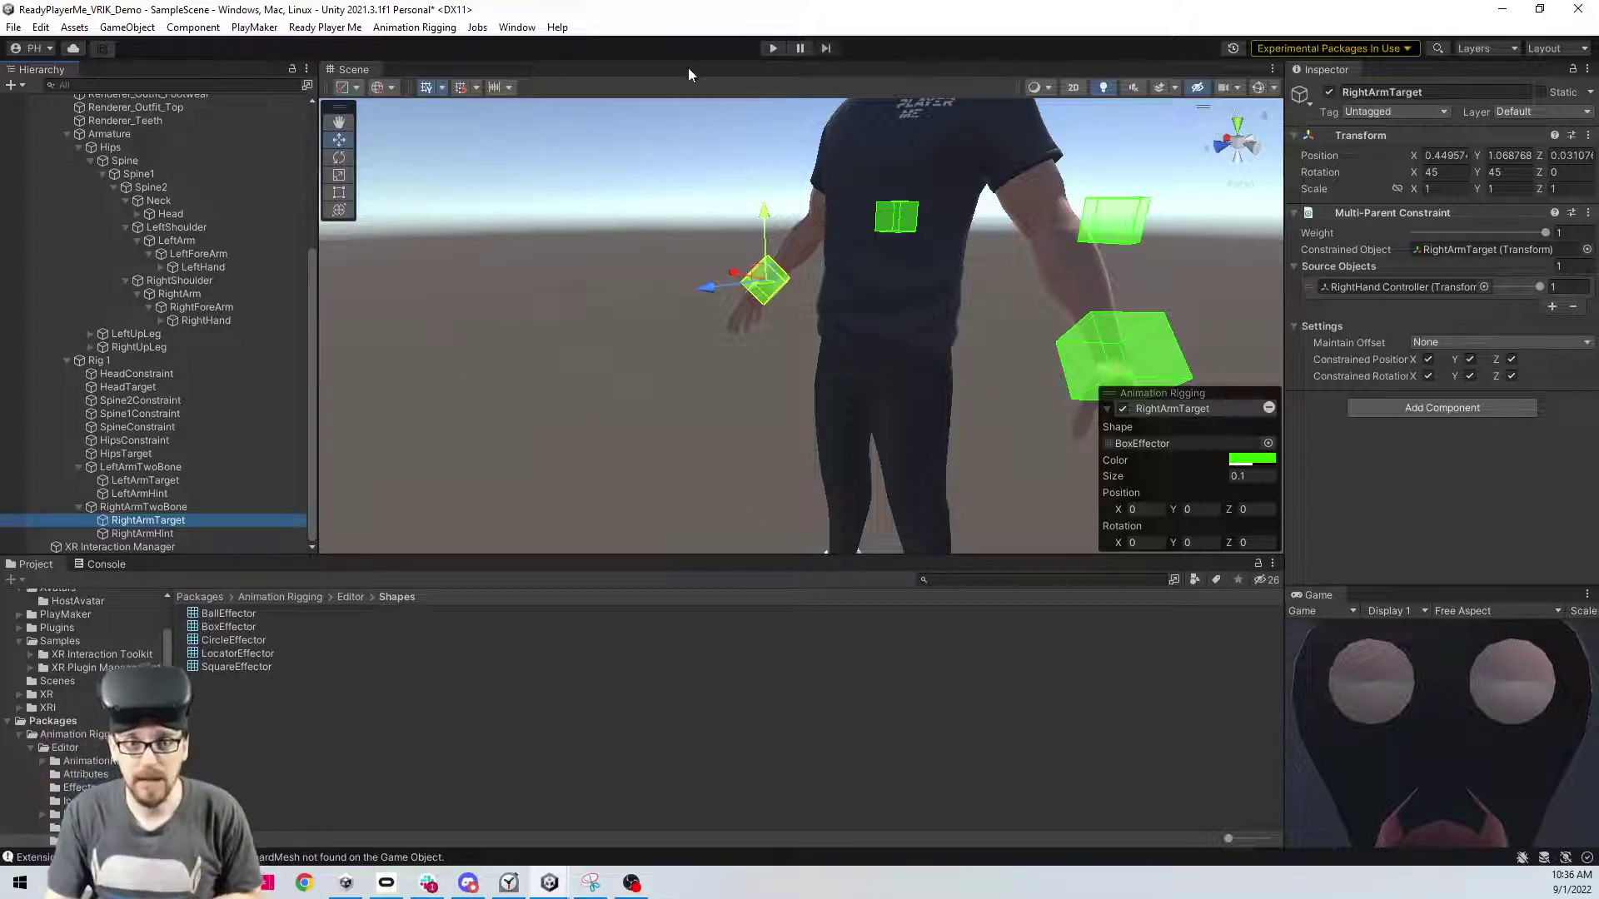
click(772, 48)
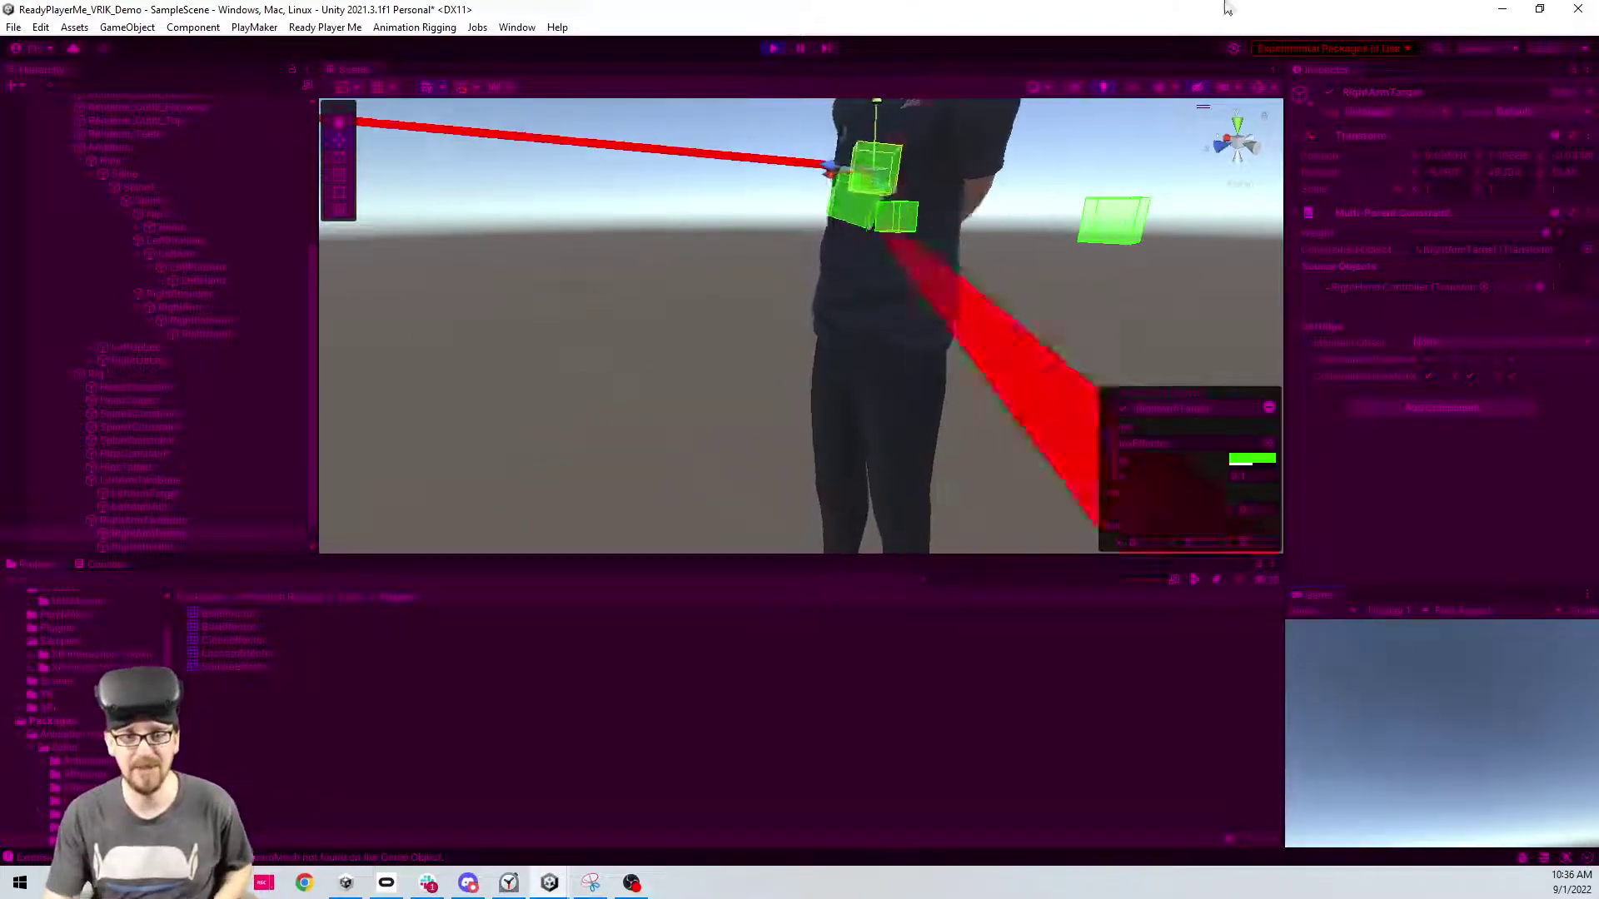
scroll(845, 313, down, 5)
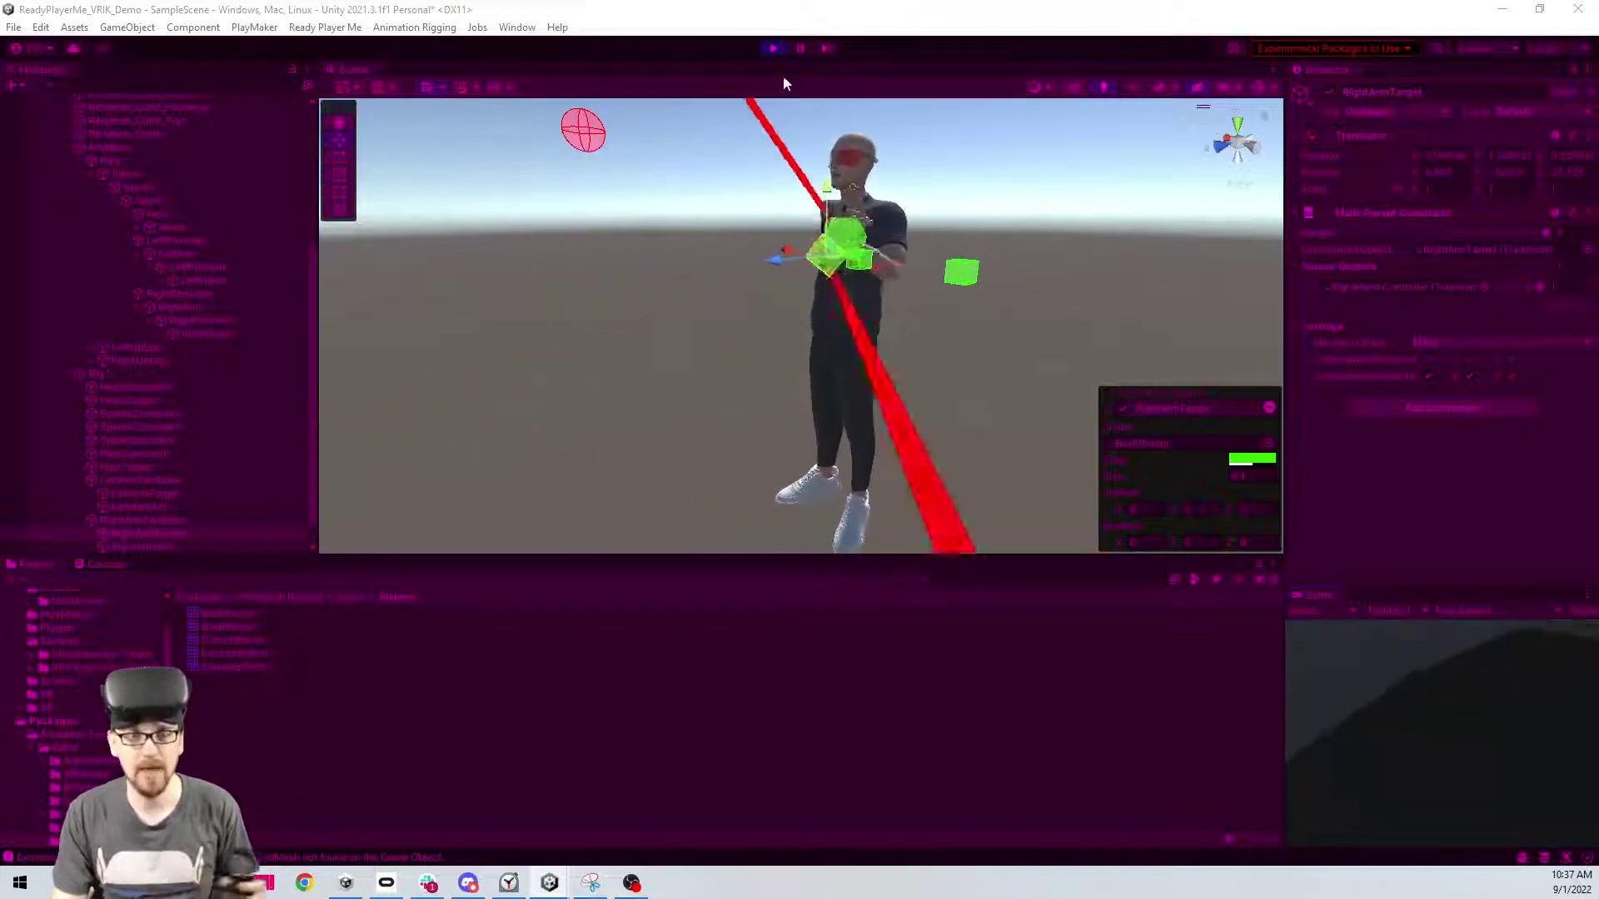
- Stop Play mode and set RightArmTwoBone's Maintain Target Offset to Position and Rotation
click(772, 49)
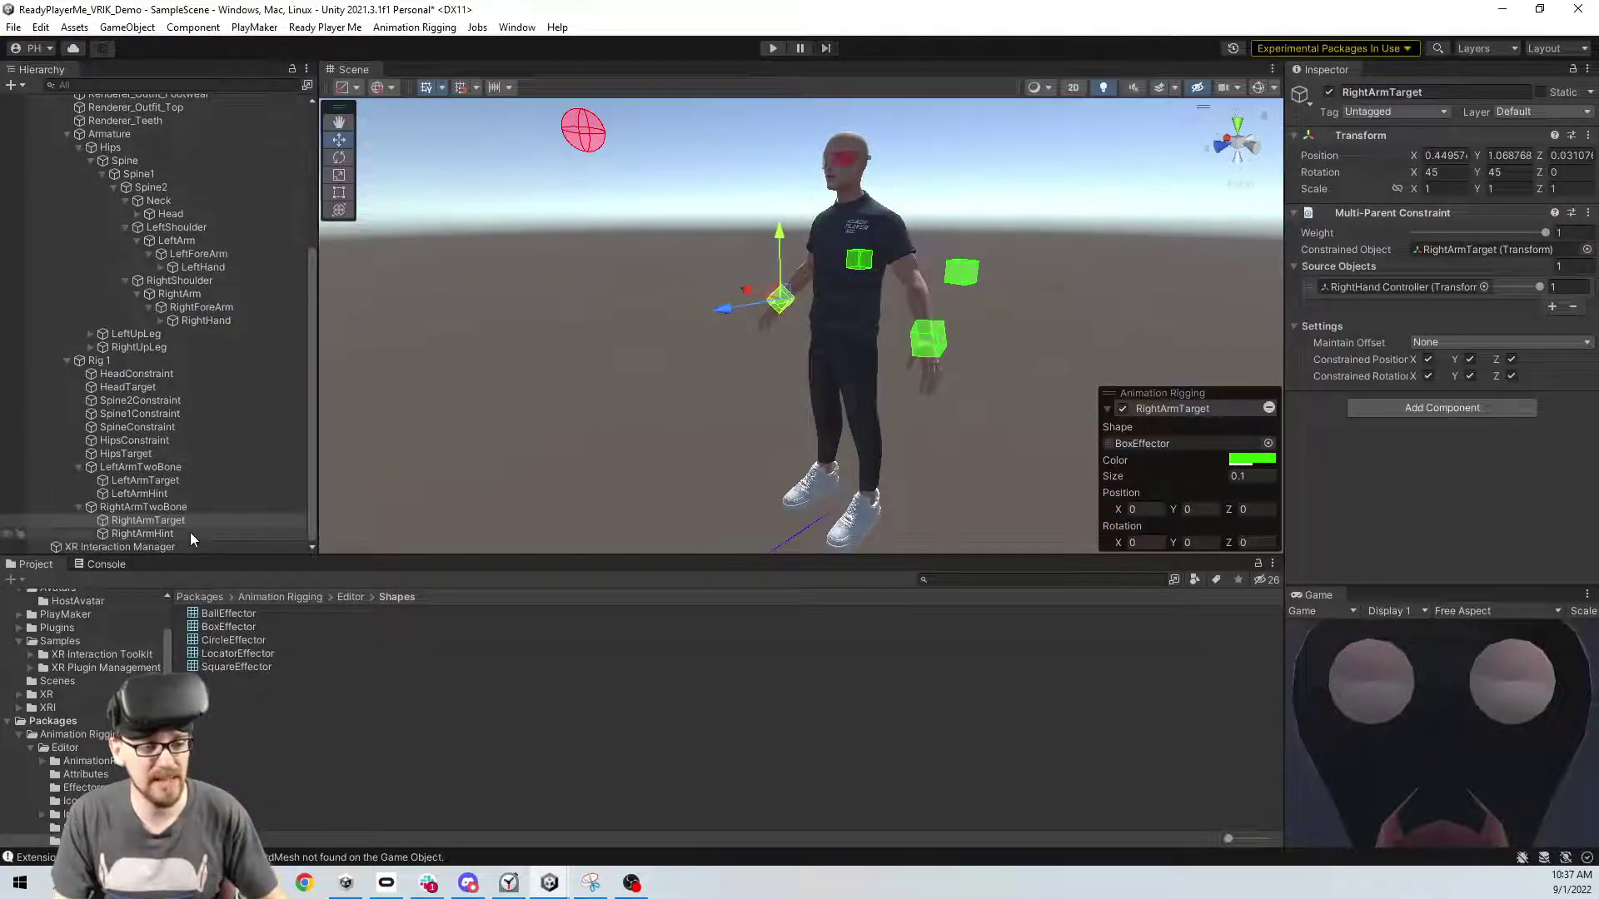
click(178, 506)
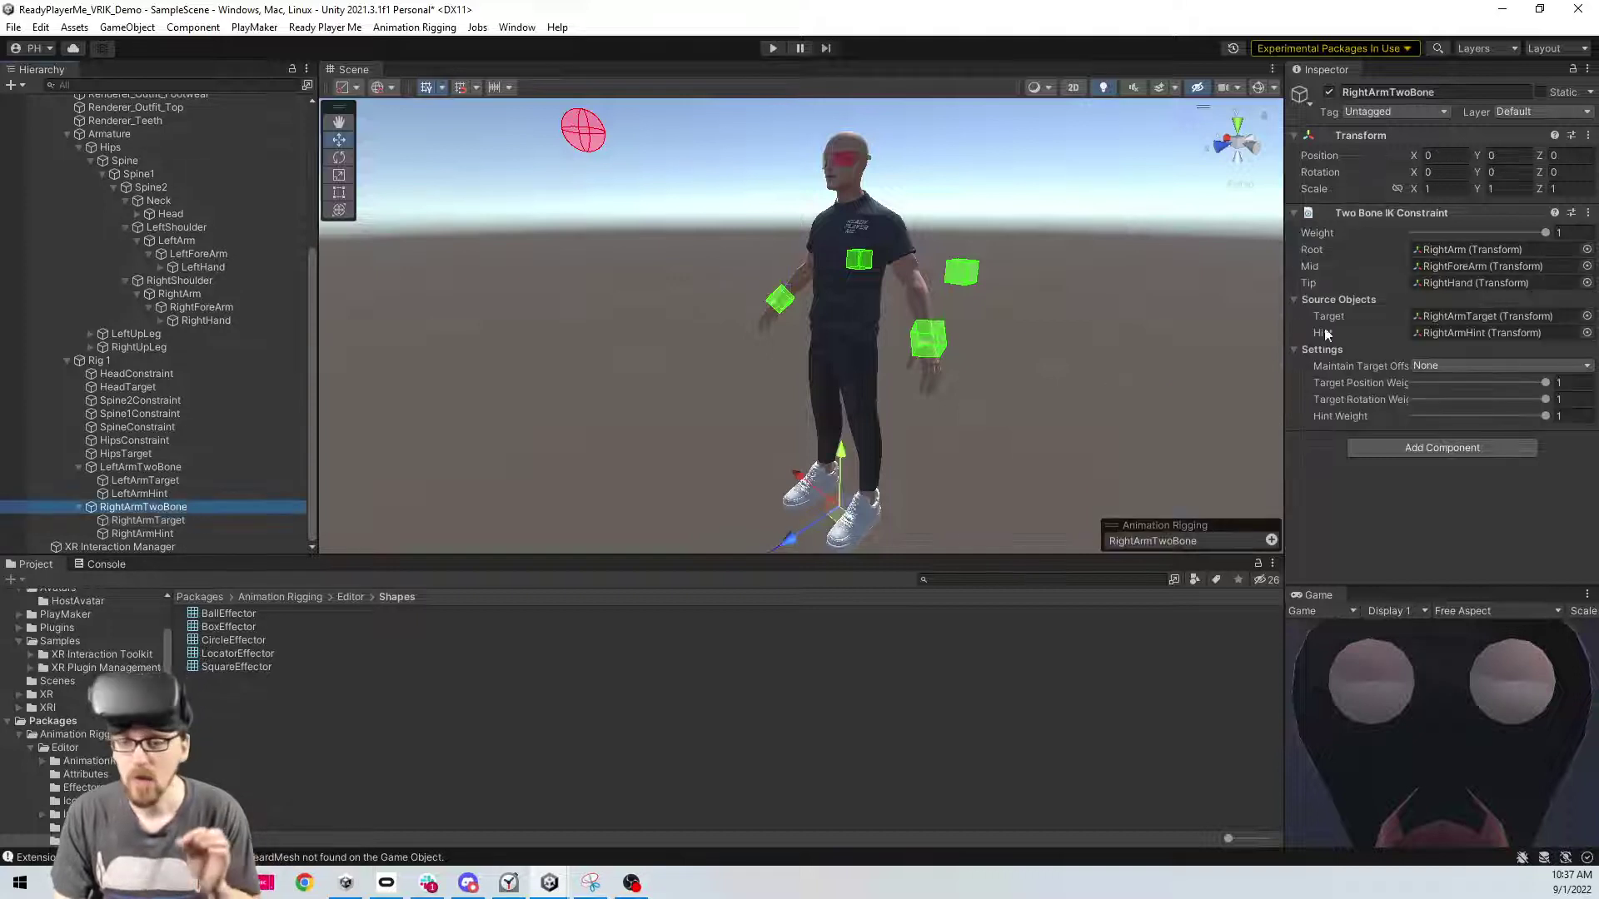
click(1485, 366)
click(1485, 400)
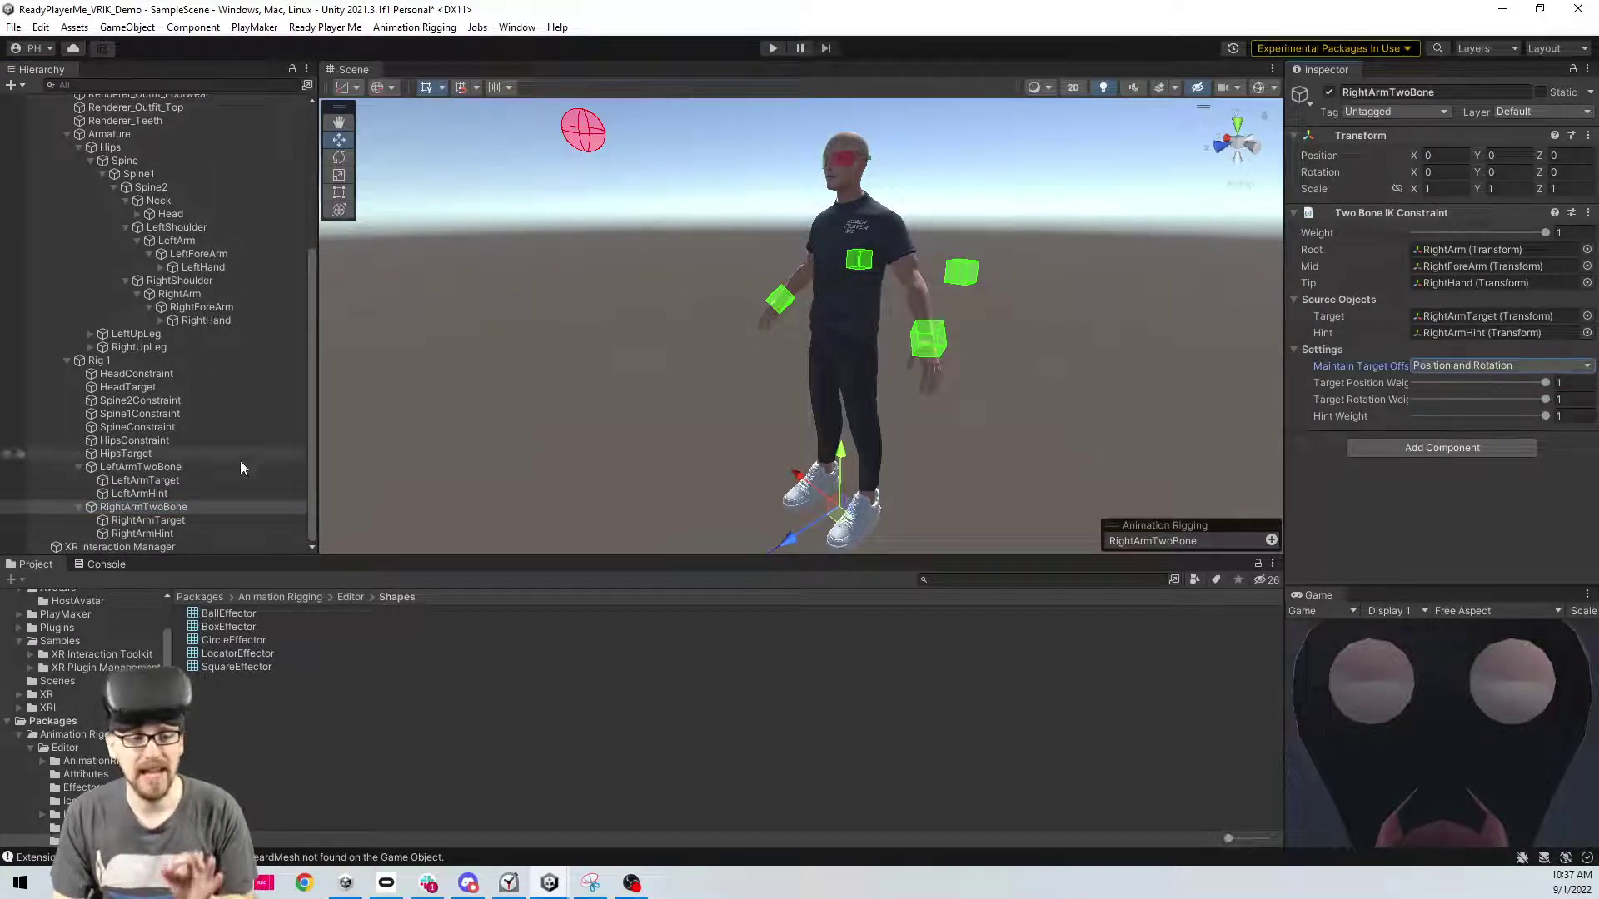
- Set LeftArmTwoBone's Maintain Target Offset to Position and Rotation, then start Play mode
click(210, 468)
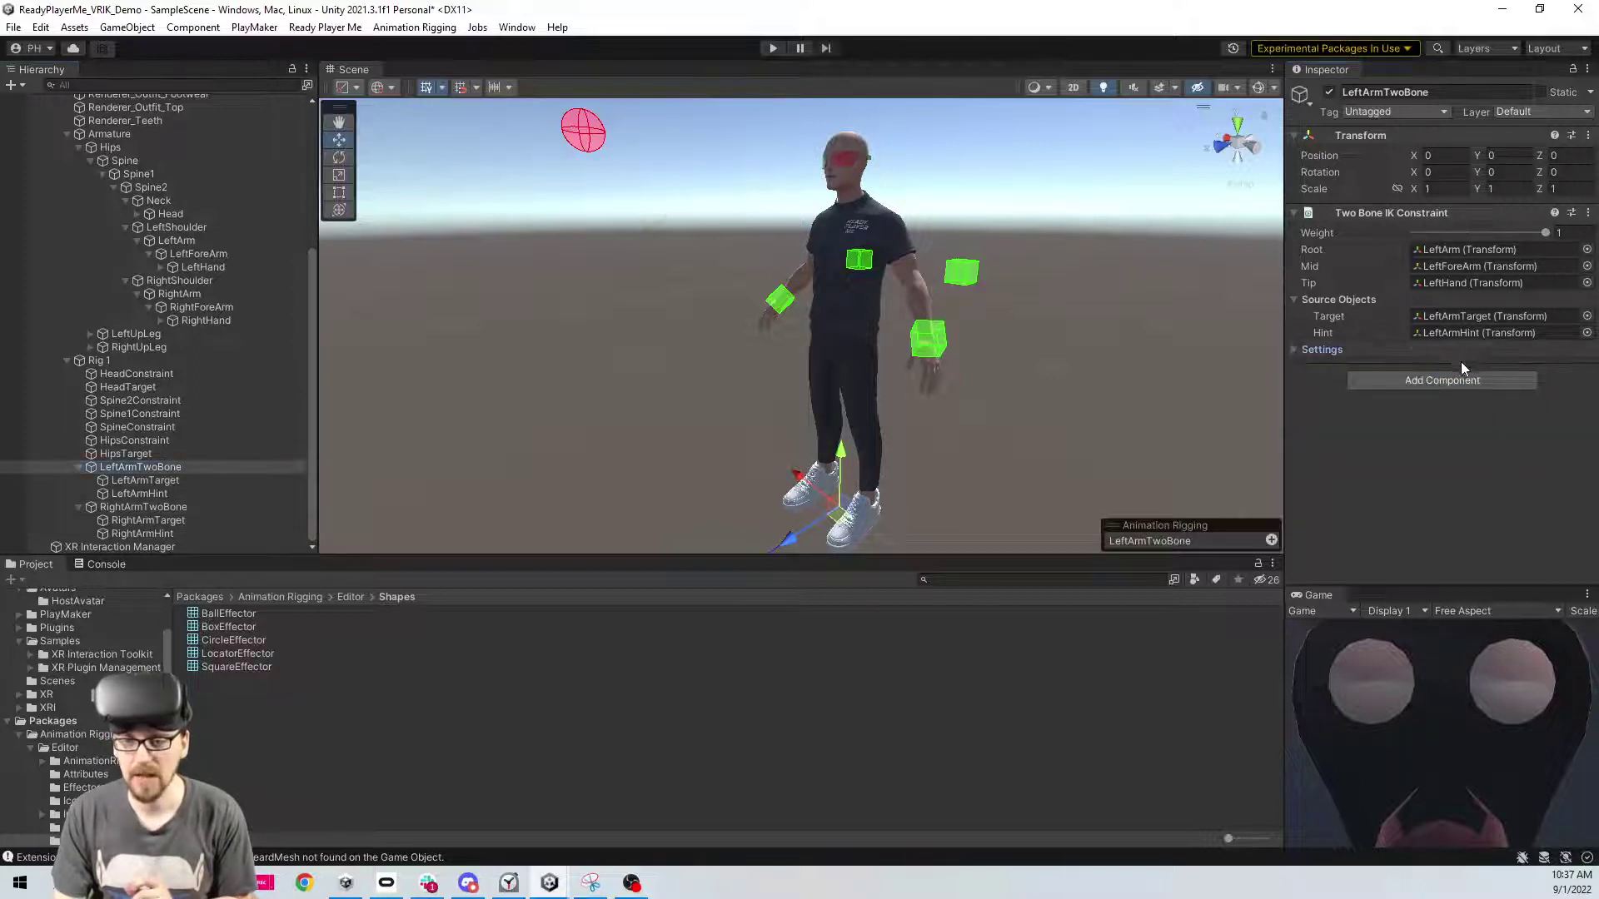
click(1467, 367)
click(1474, 404)
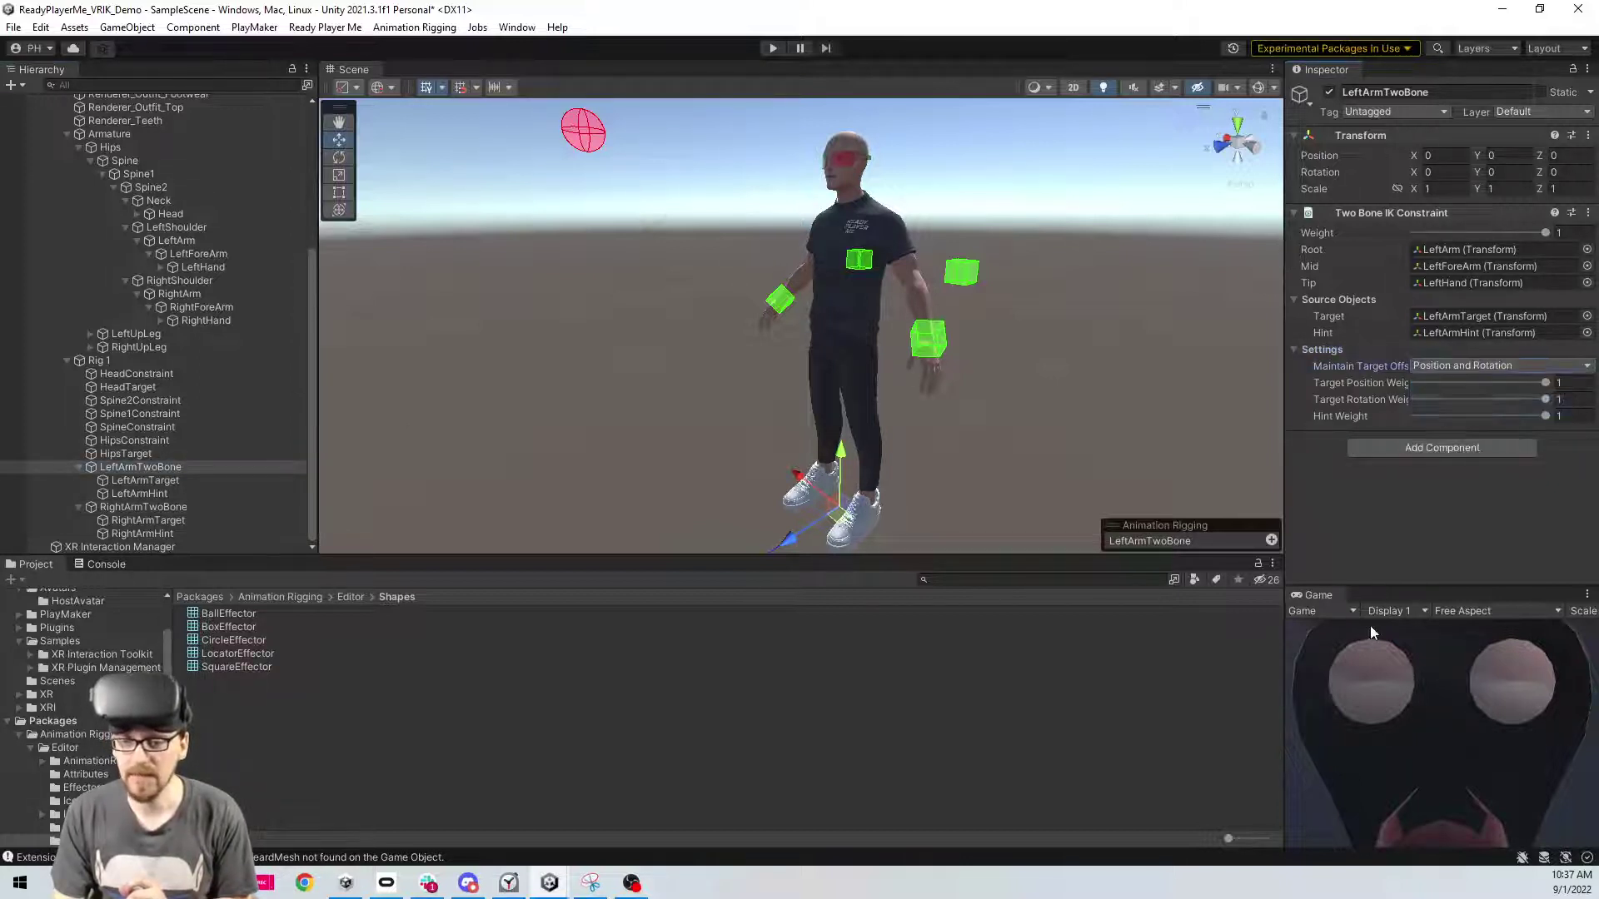
click(771, 48)
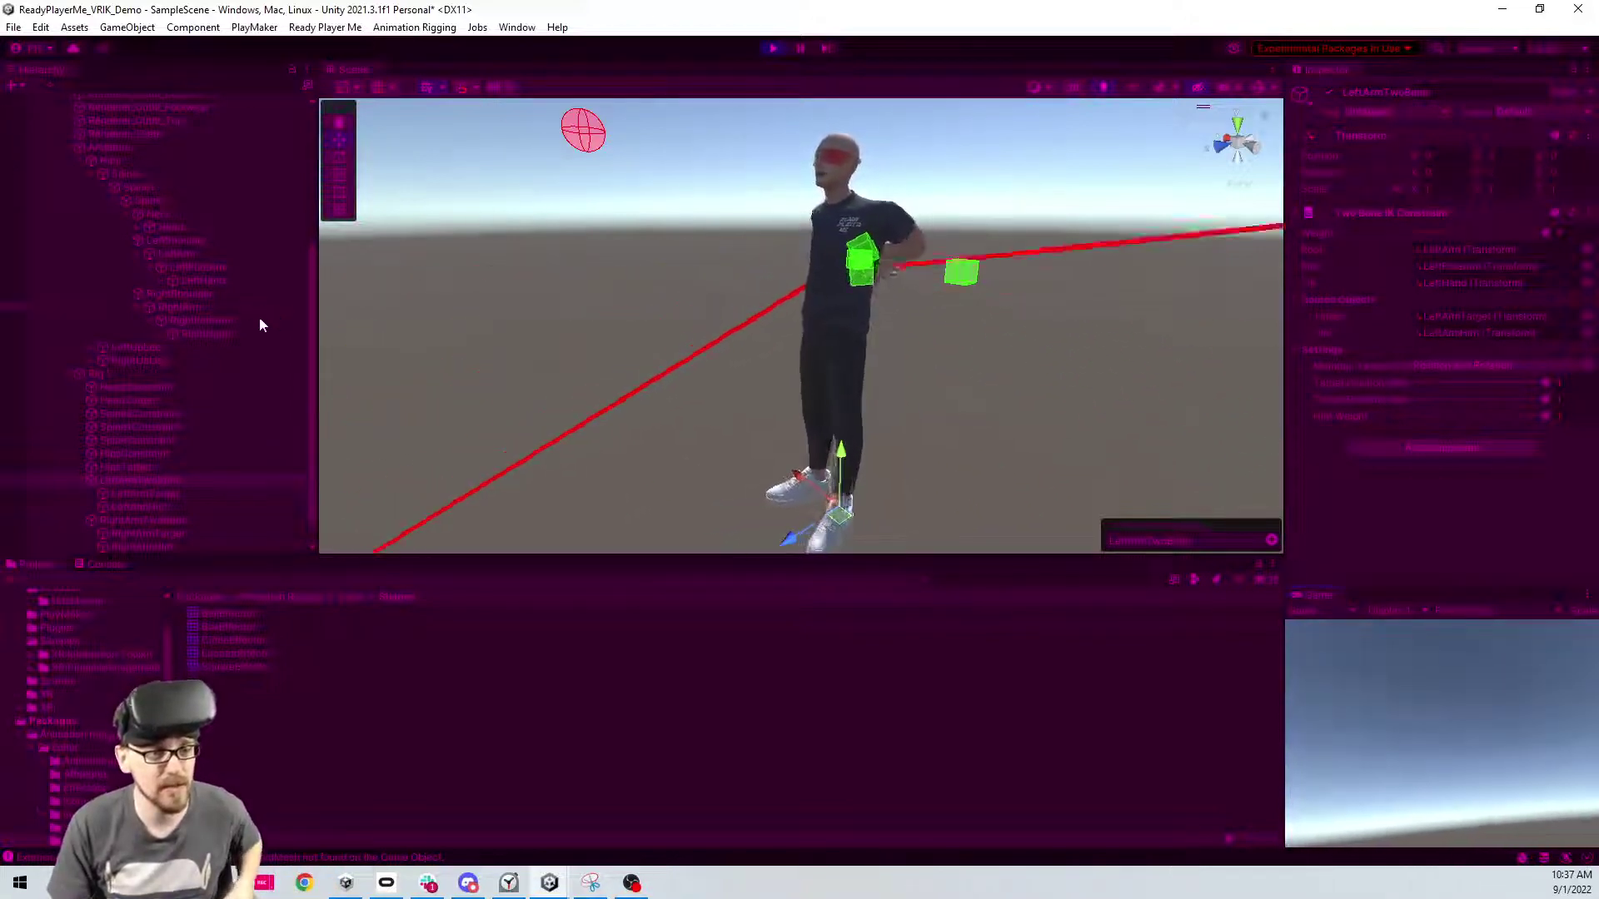
- Inspect the avatar's eyewear, glasses and eye renderers, then maximize the Game view
scroll(176, 255, up, 5)
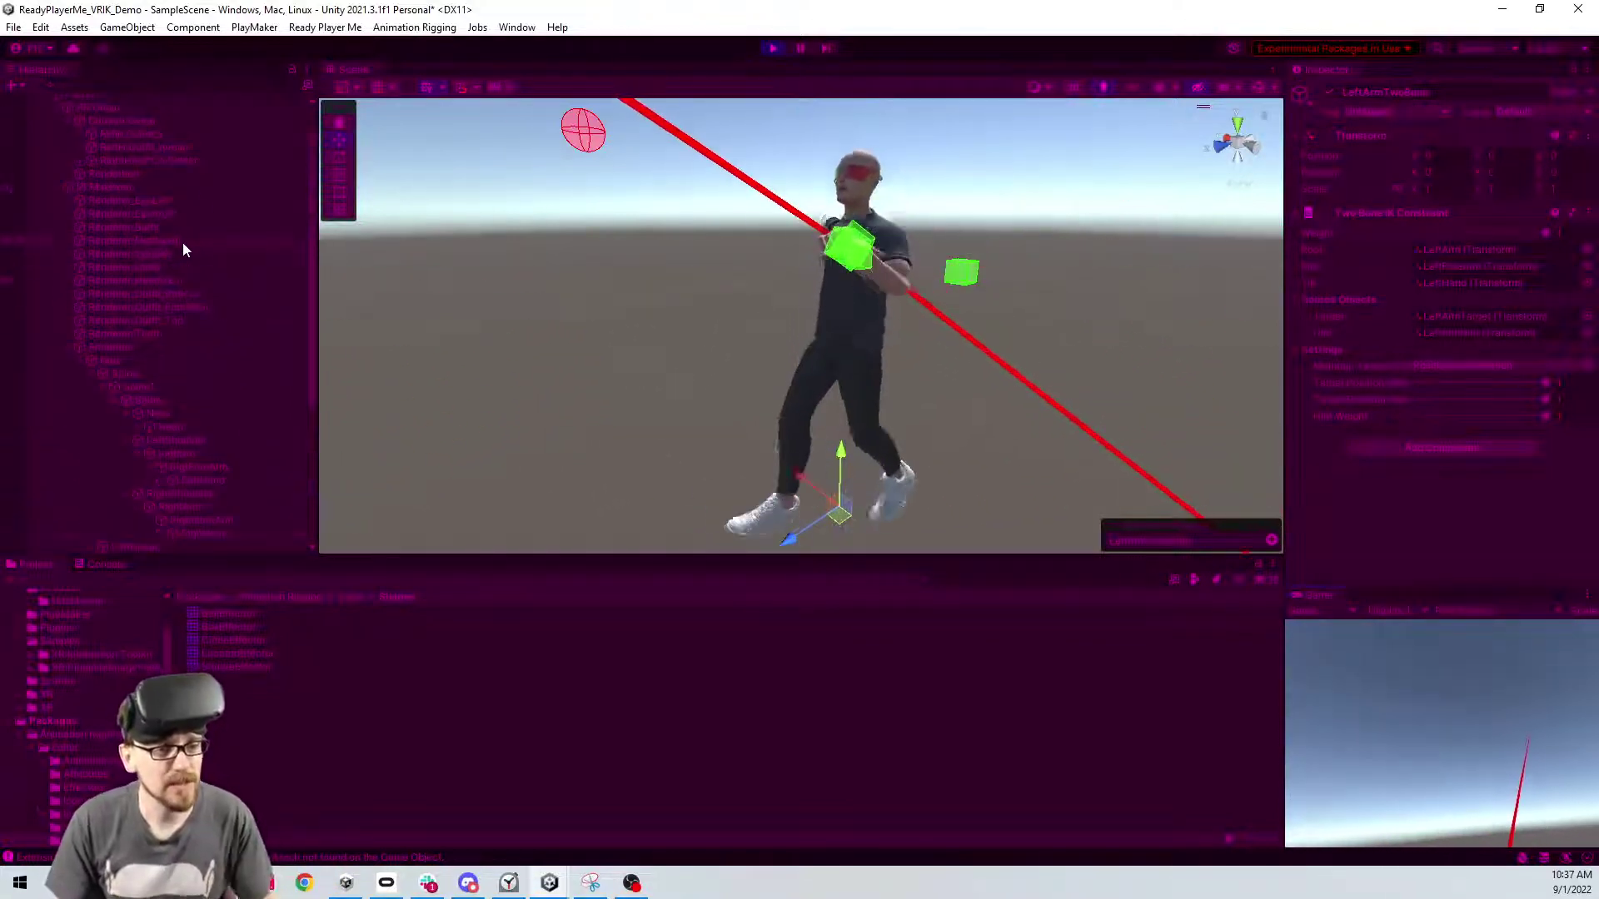
click(173, 268)
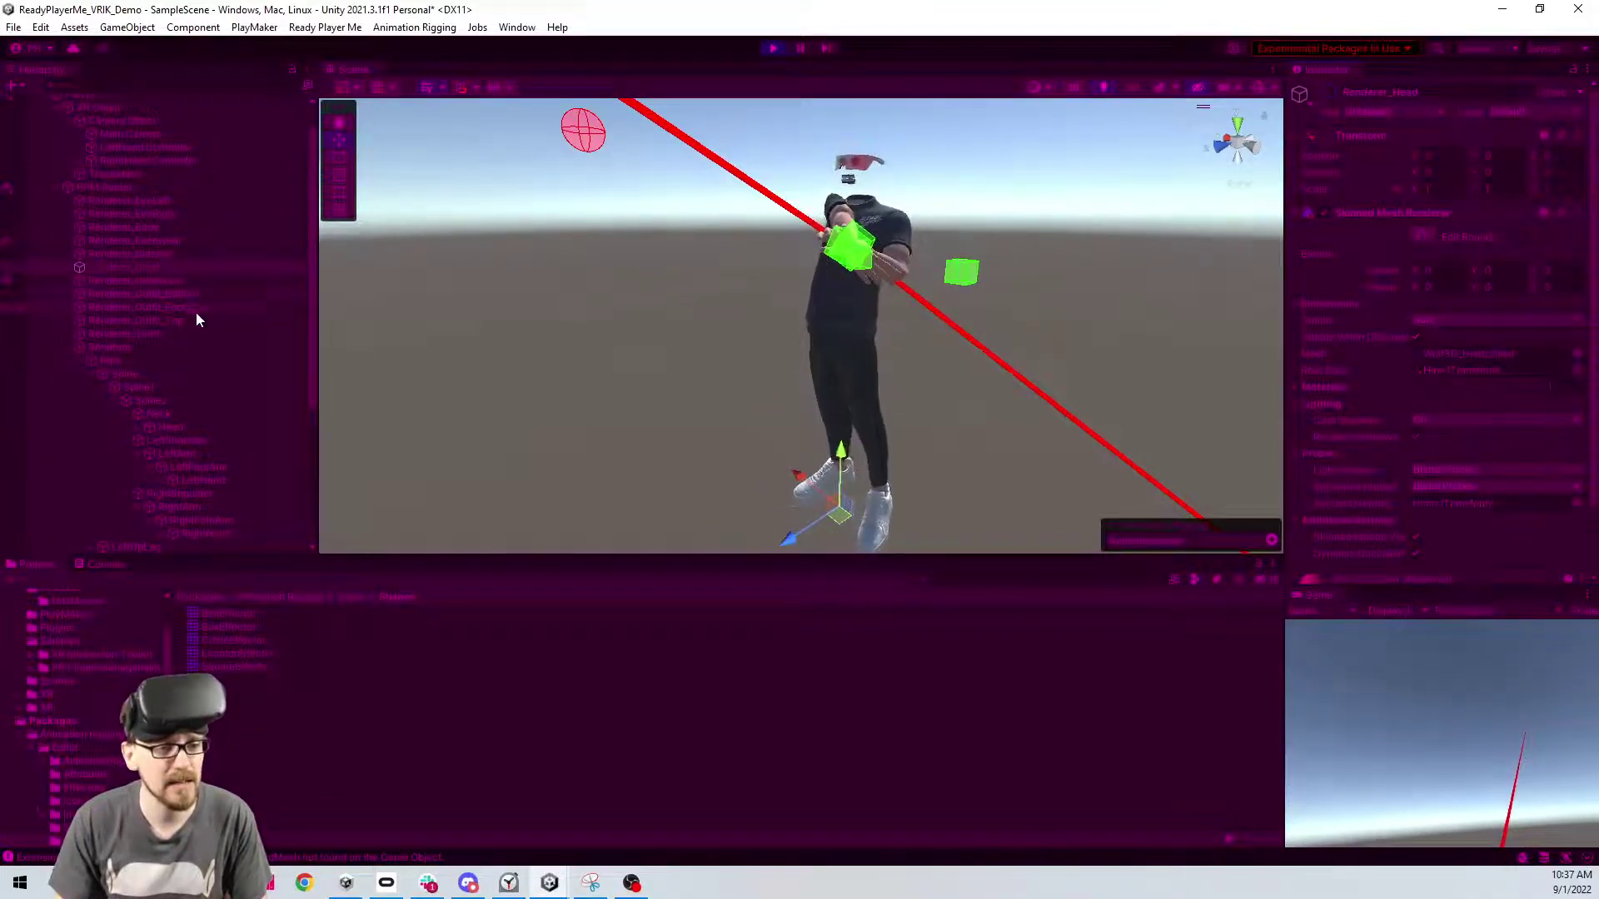
ctrl+click(181, 241)
ctrl+click(178, 253)
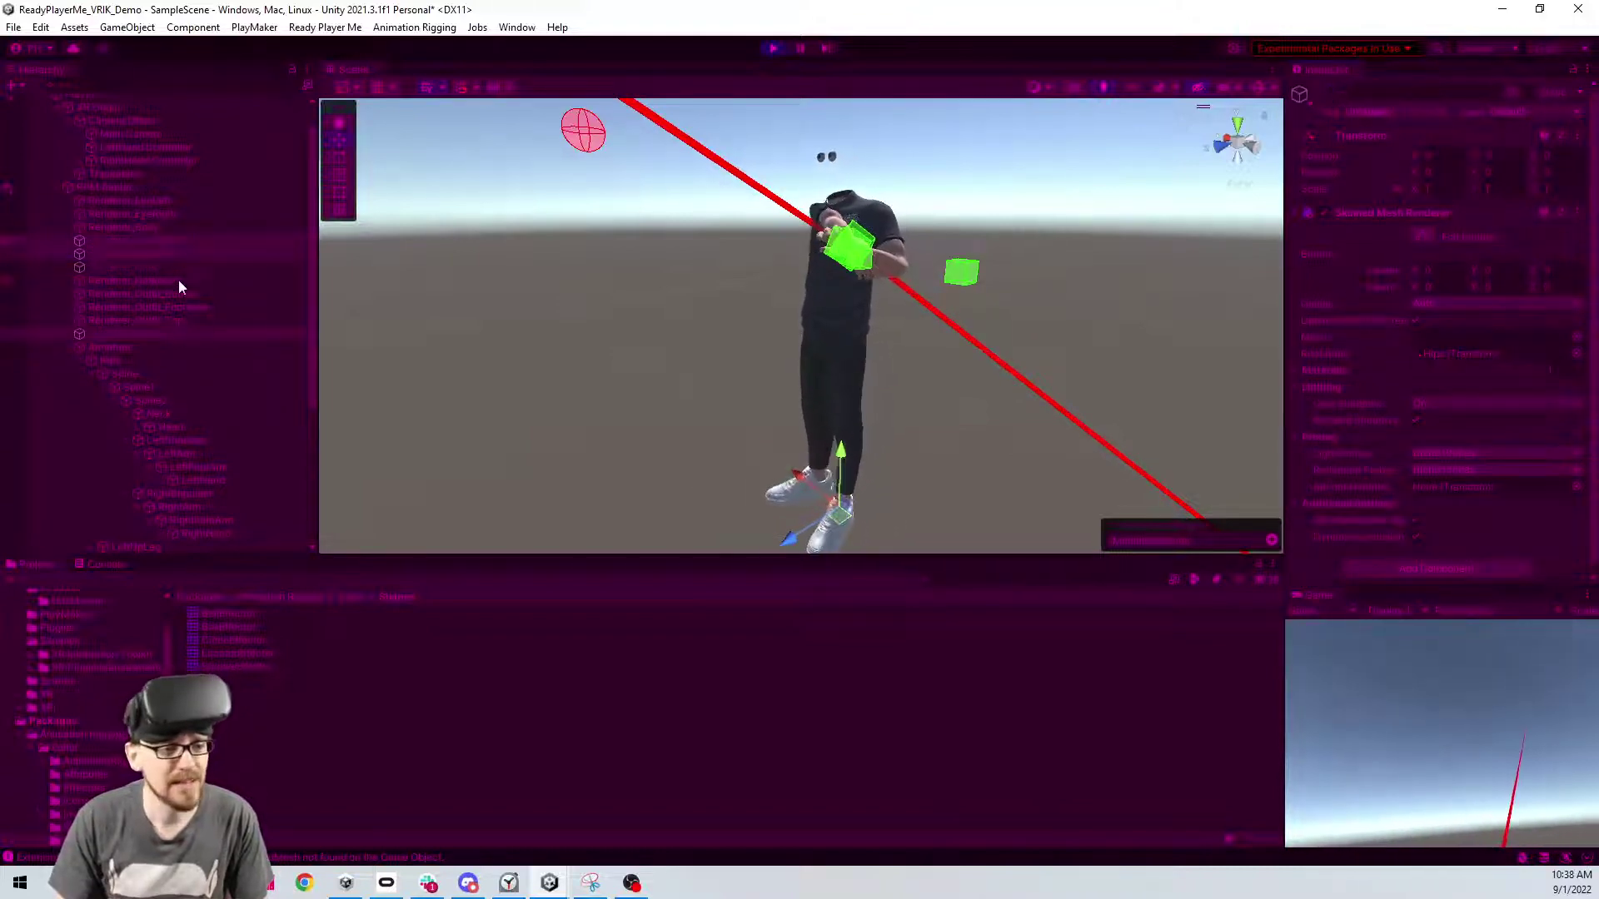
click(171, 202)
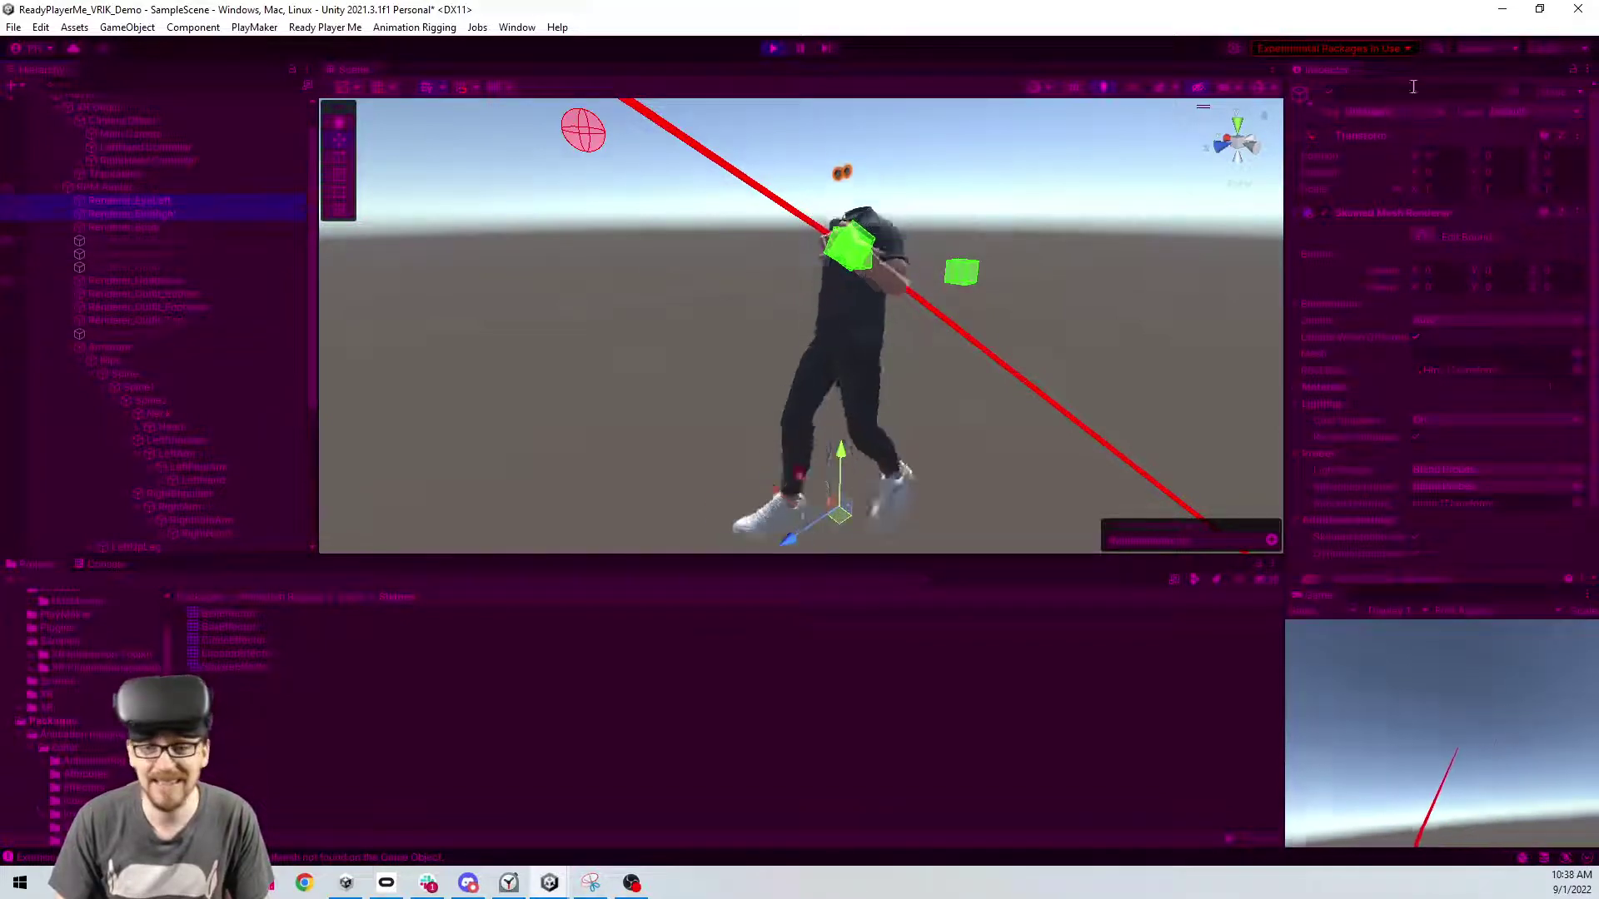
right_click(1330, 592)
click(1392, 650)
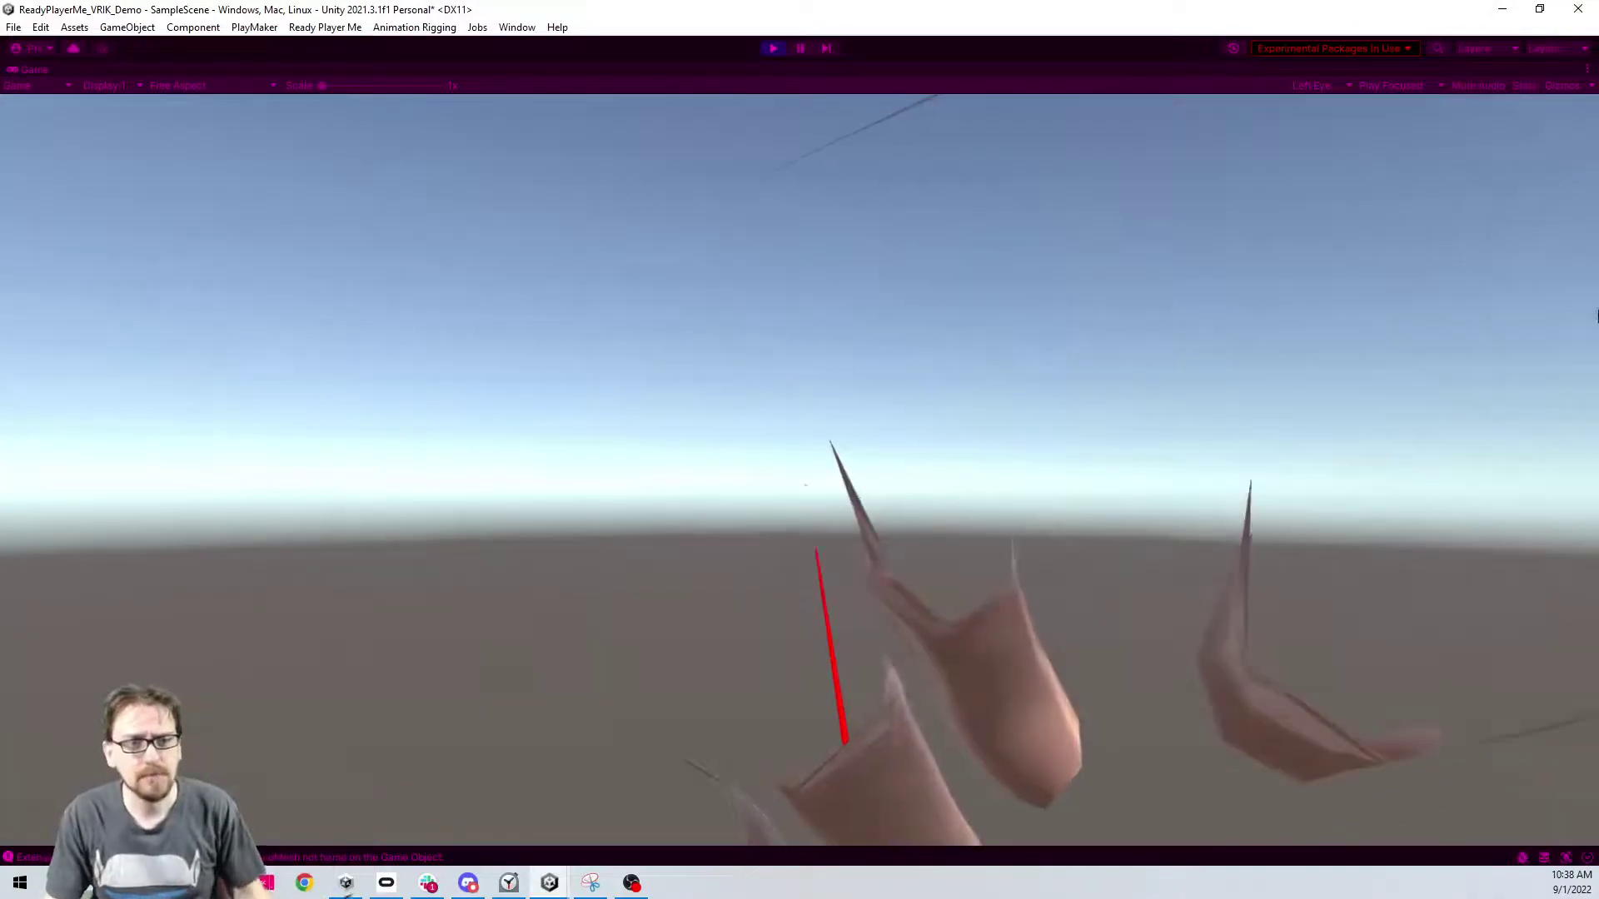
click(770, 48)
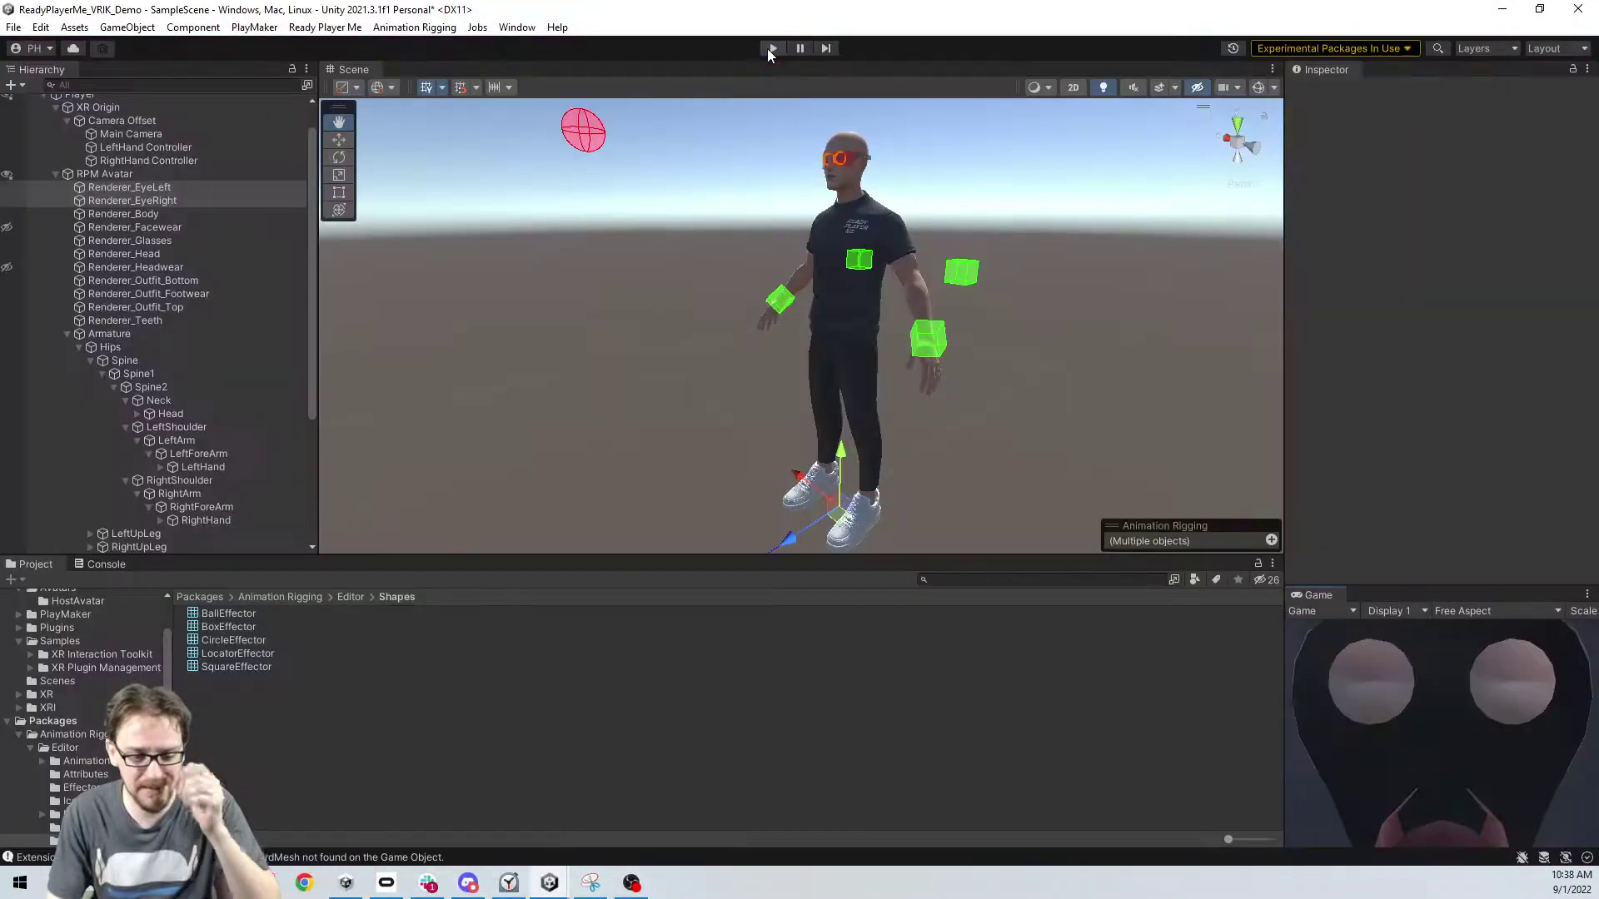